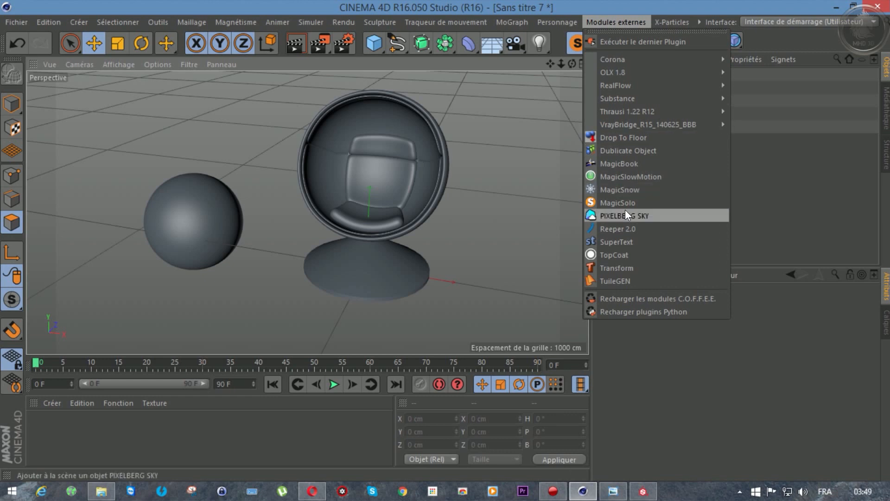
# - Add a PIXELBERG SKY object to the scene and show its Sky Creation settings
pyautogui.click(653, 216)
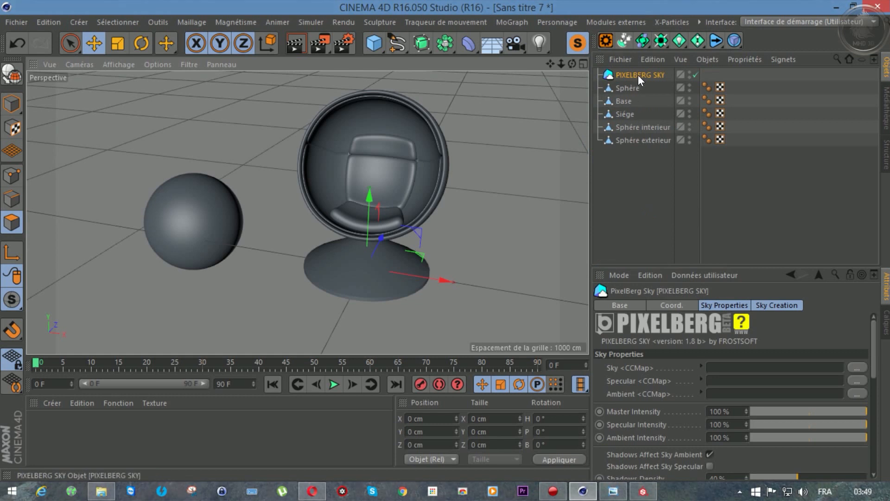
pyautogui.click(710, 305)
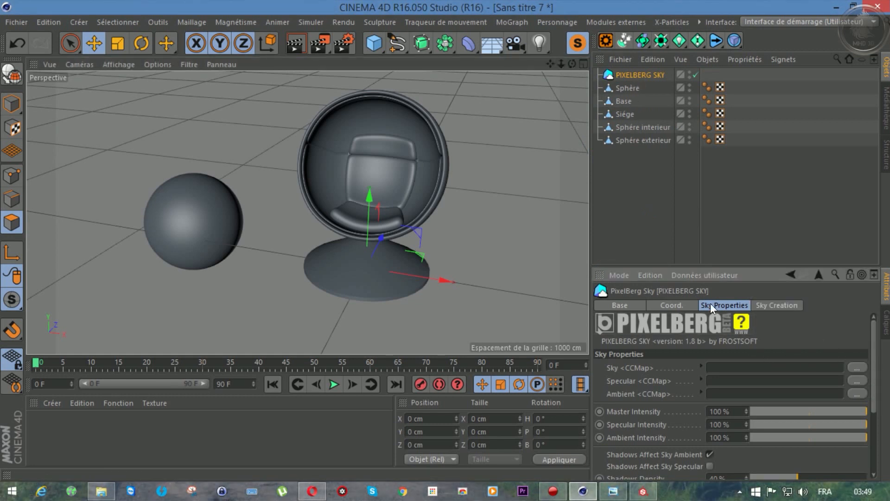
pyautogui.click(763, 305)
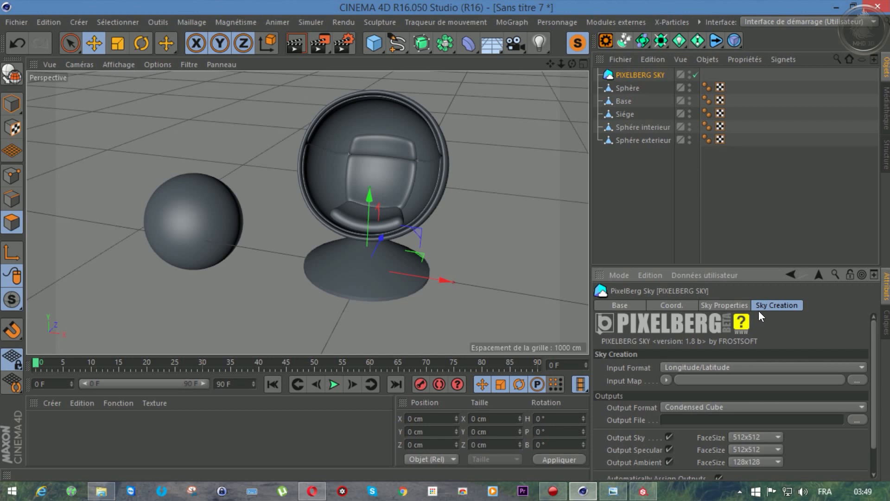
# - Load industrial_room.exr from Substance Painter old/shelf/allegorithmic/environments as the sky's input map
pyautogui.click(853, 377)
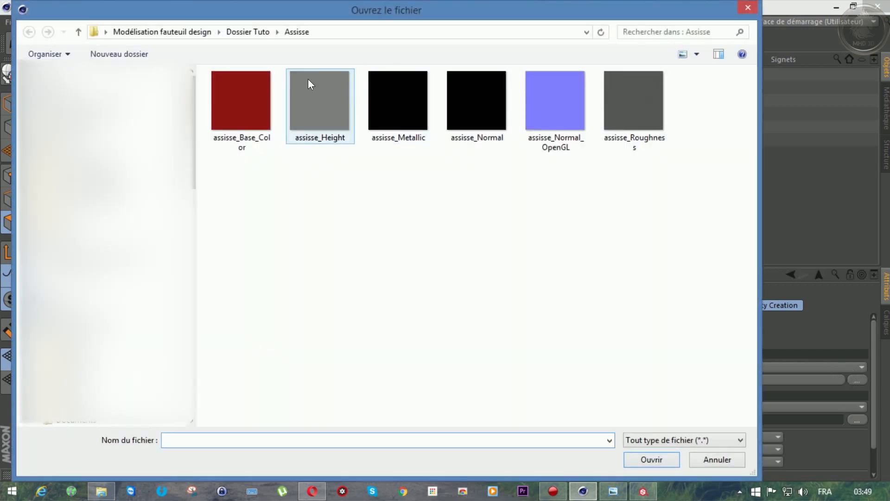
pyautogui.moveTo(244, 20); pyautogui.dragTo(376, 20)
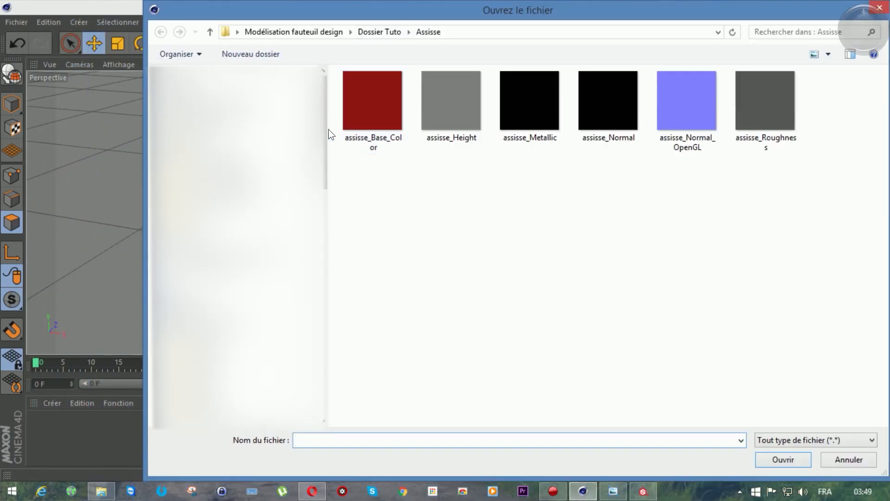
pyautogui.moveTo(324, 135); pyautogui.dragTo(324, 179)
pyautogui.click(204, 277)
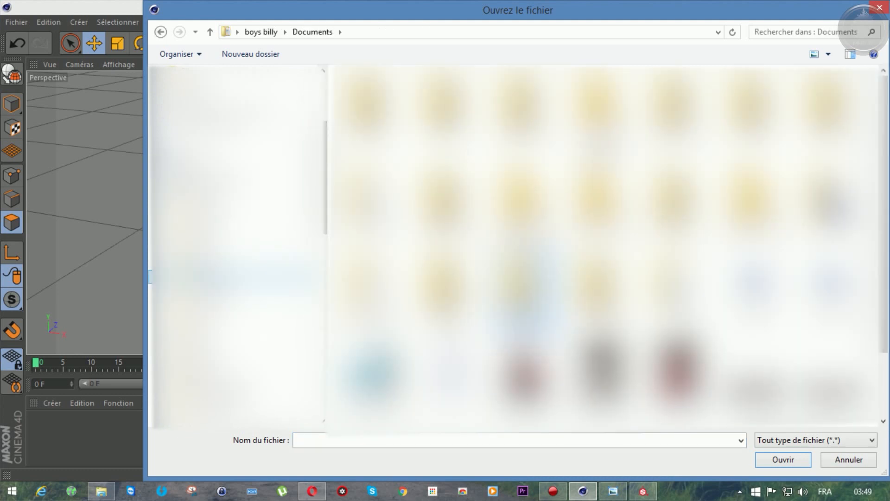
pyautogui.doubleClick(411, 159)
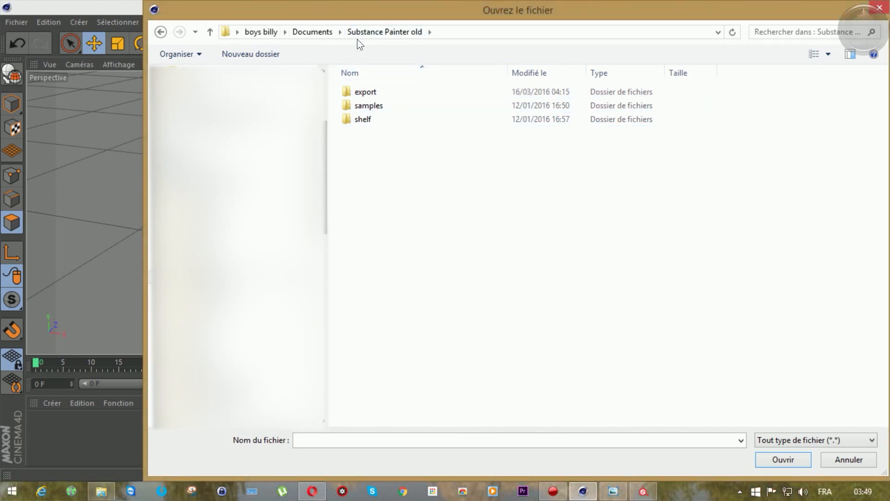
pyautogui.doubleClick(360, 119)
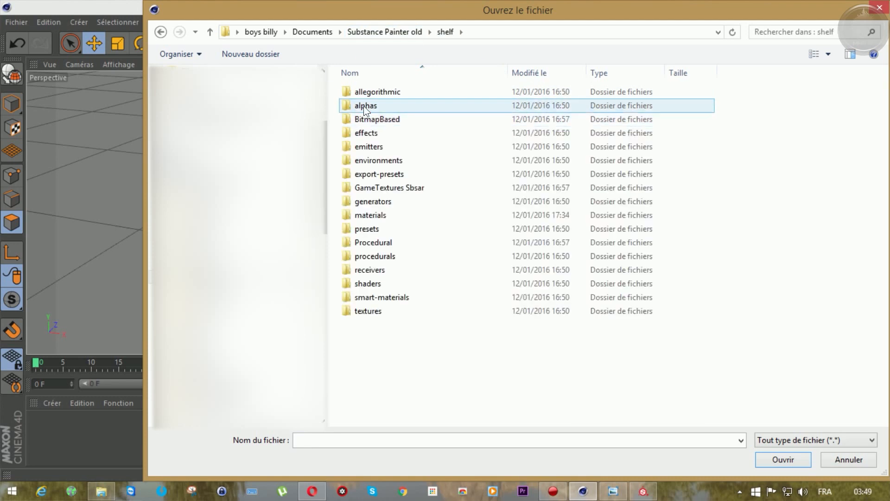
pyautogui.doubleClick(366, 97)
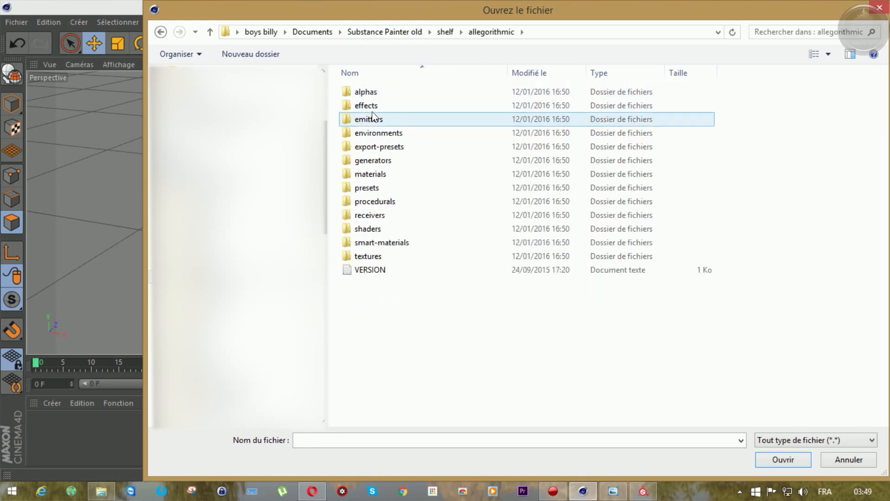
pyautogui.doubleClick(372, 132)
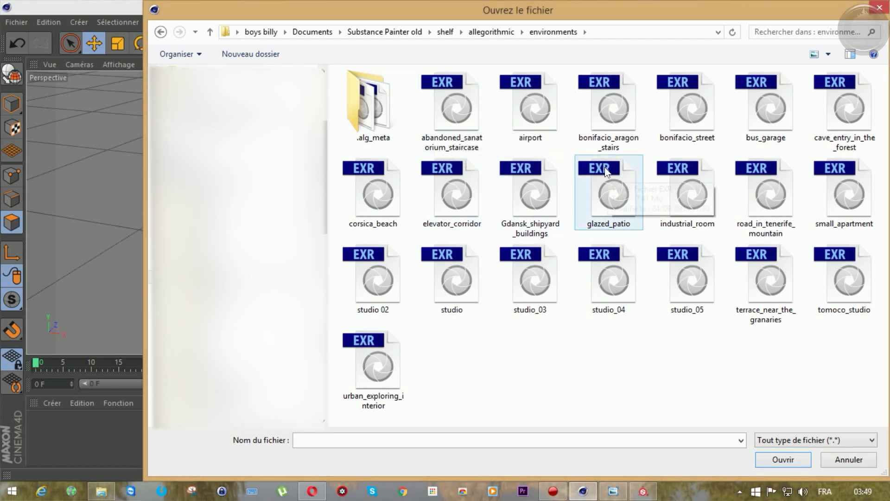
pyautogui.click(667, 188)
pyautogui.click(783, 459)
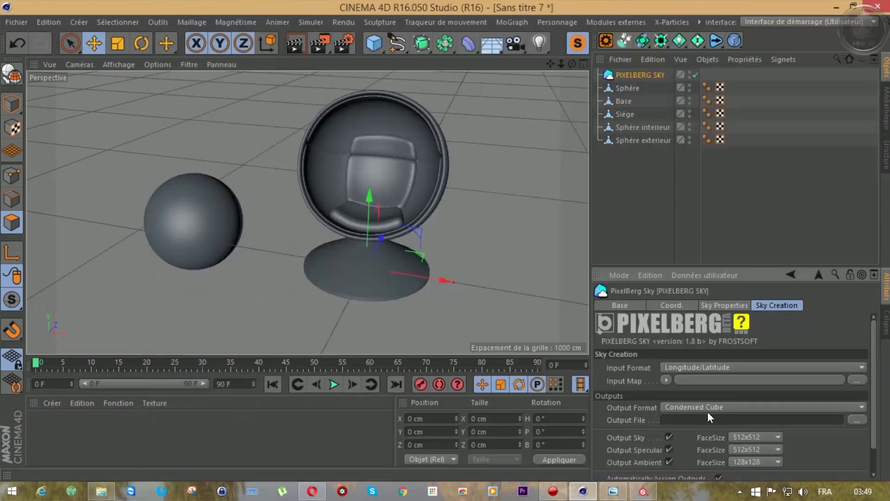
pyautogui.click(482, 292)
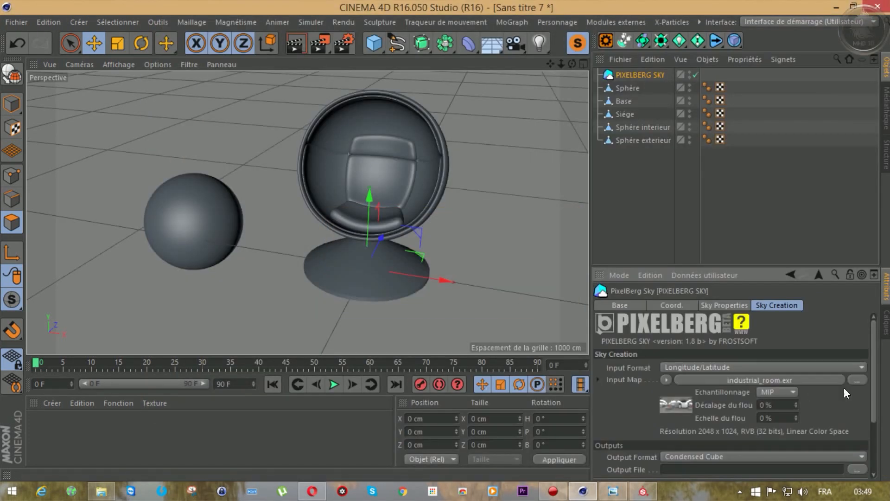
# - Set the sky's output file to the name Sky in the Dossier Tuto/Tuto folder
pyautogui.moveTo(871, 386); pyautogui.dragTo(870, 417)
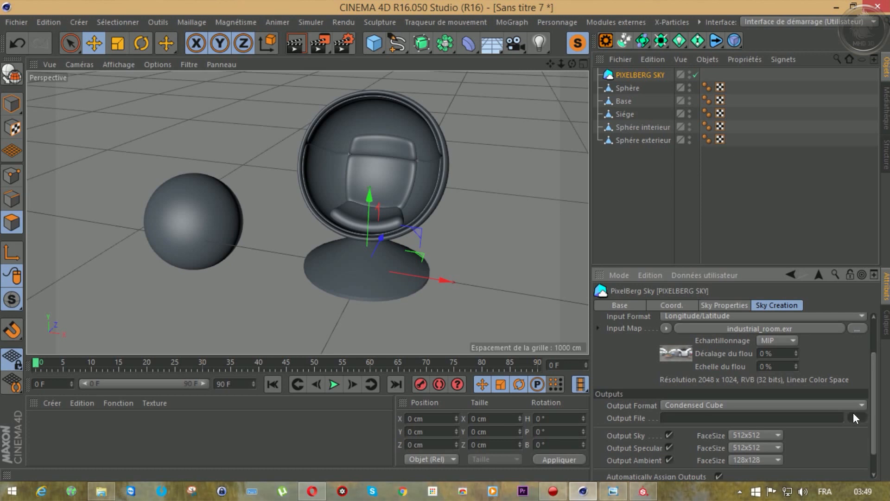
pyautogui.click(856, 418)
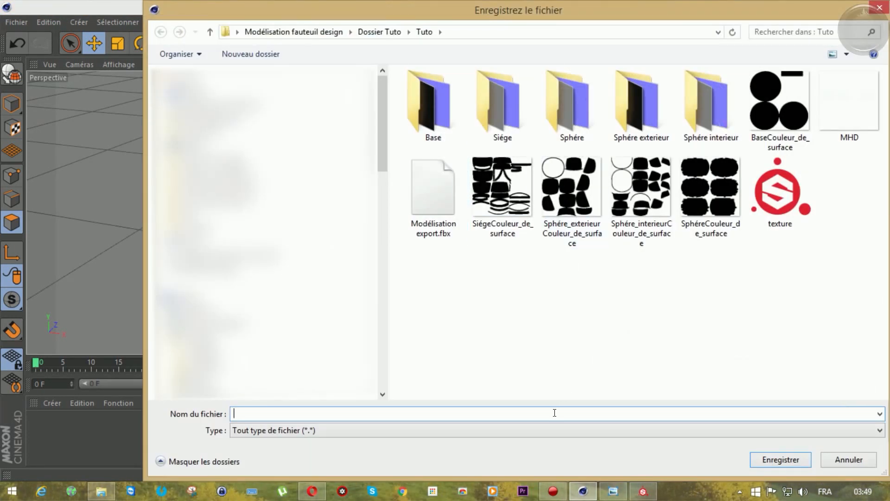
pyautogui.write('Sky')
pyautogui.click(797, 460)
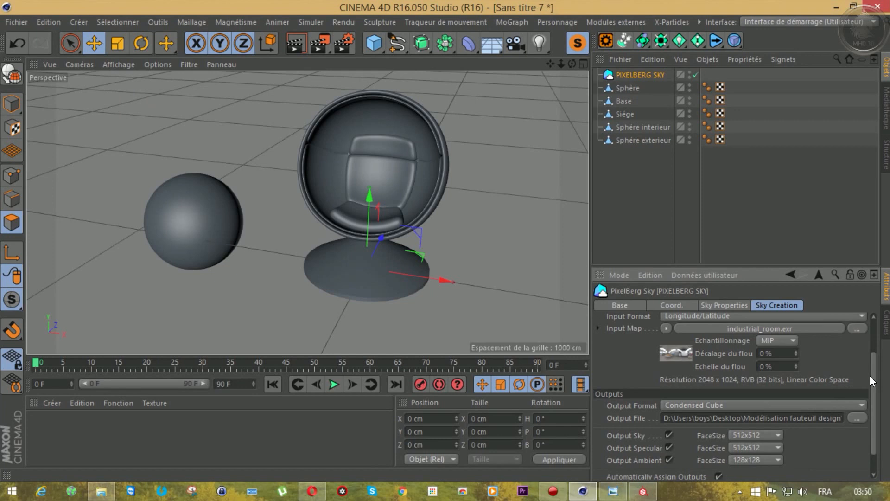
# - Set the Display option in the PIXELBERG SKY object's Sky Properties to Sky
pyautogui.moveTo(869, 376); pyautogui.dragTo(870, 414)
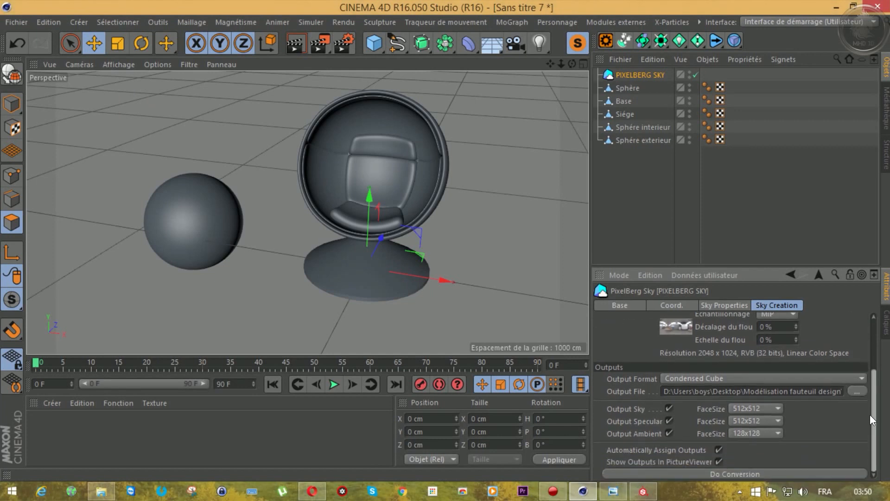
pyautogui.click(725, 305)
pyautogui.moveTo(871, 374); pyautogui.dragTo(870, 397)
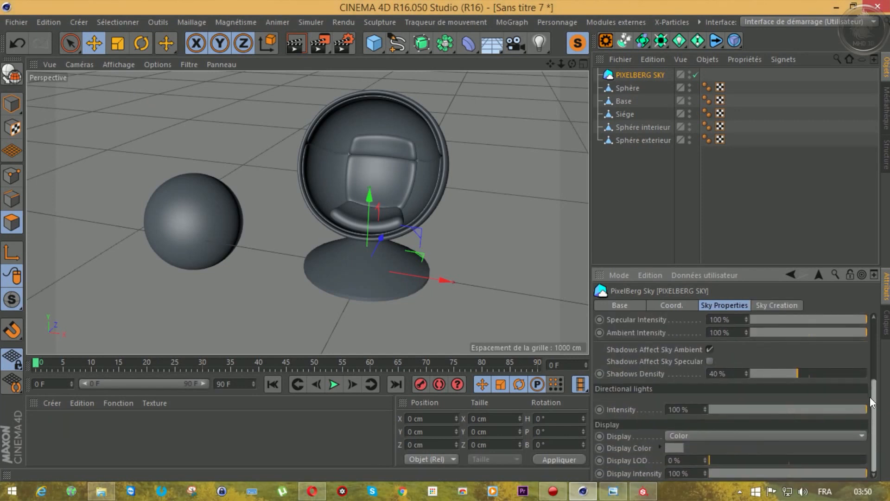
pyautogui.click(777, 435)
pyautogui.click(692, 398)
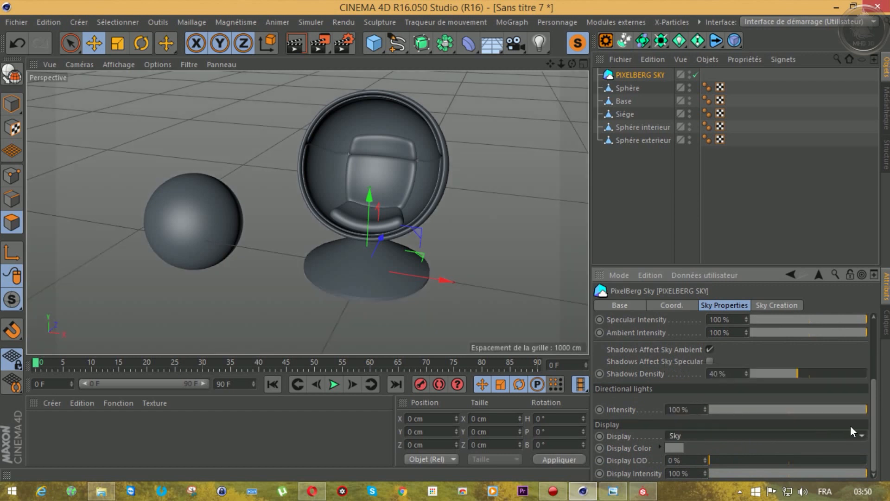
# - Run the sky map conversion and close the picture viewer that shows the output maps
pyautogui.moveTo(872, 429)
pyautogui.mouseDown()
pyautogui.moveTo(872, 366)
pyautogui.moveTo(867, 424)
pyautogui.mouseUp()
pyautogui.click(772, 308)
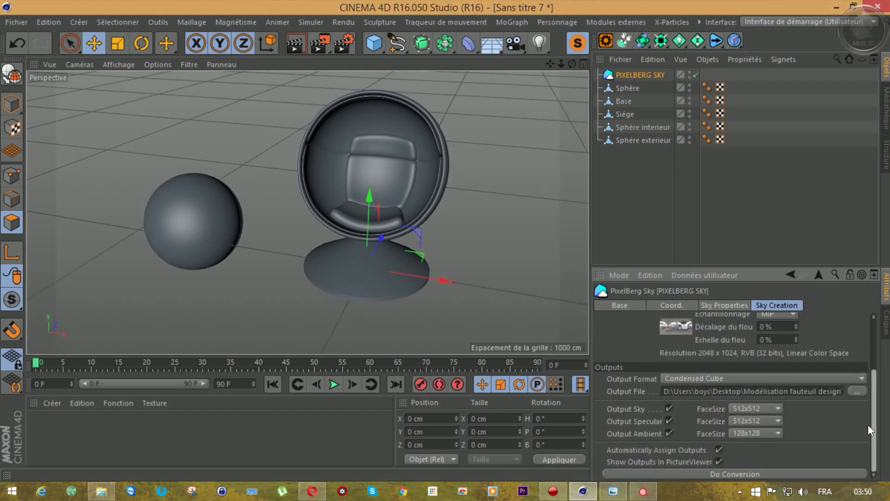
pyautogui.click(743, 473)
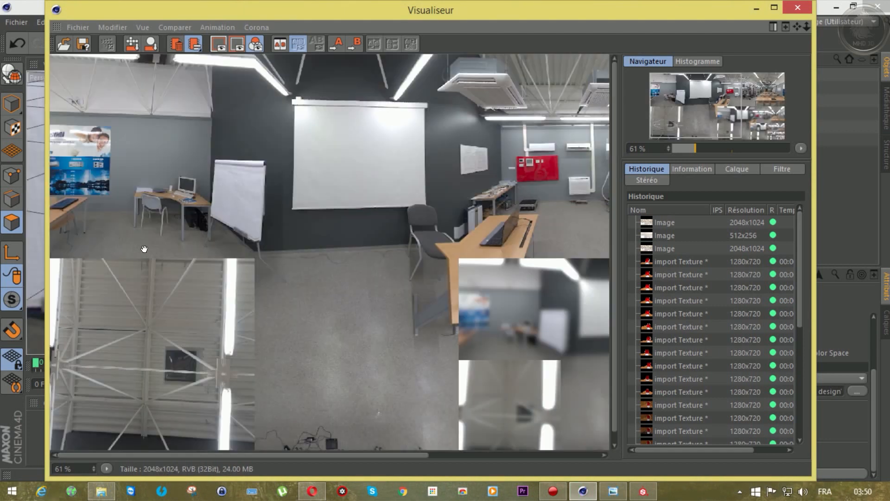
pyautogui.click(797, 7)
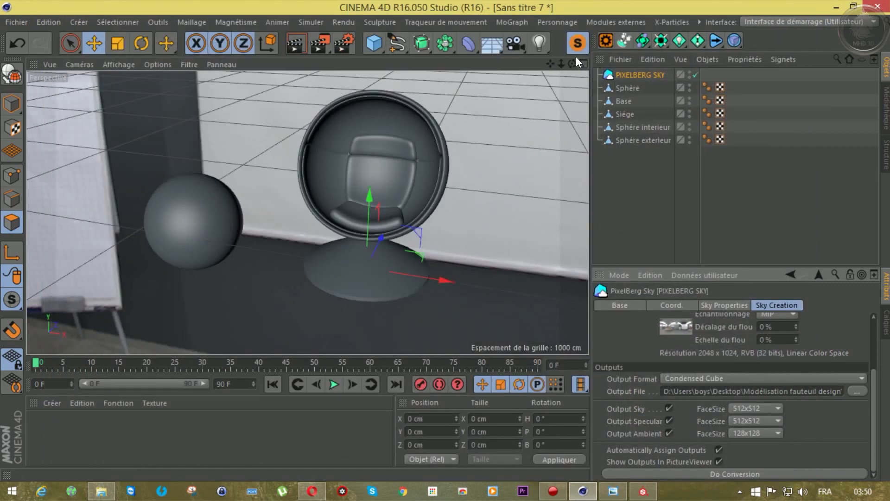
# - Create a new PIXELBERG MATERIAL in the material list
pyautogui.moveTo(572, 63); pyautogui.dragTo(537, 70)
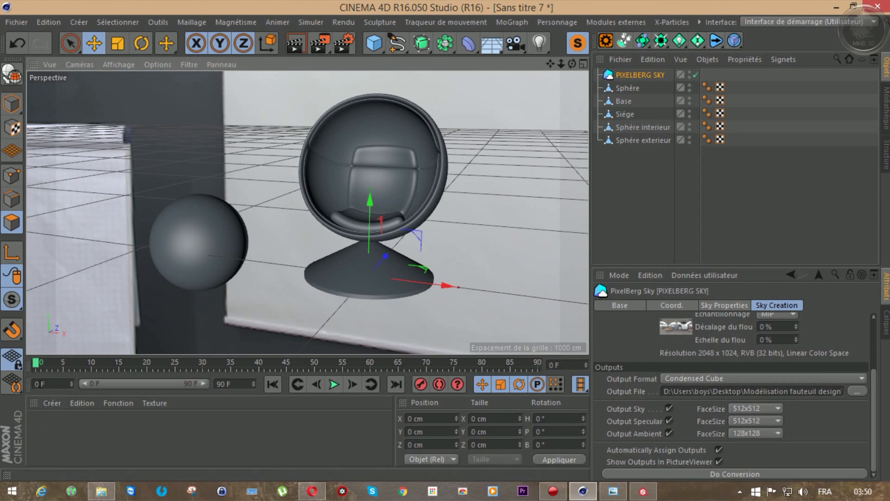
pyautogui.click(51, 402)
pyautogui.moveTo(86, 309)
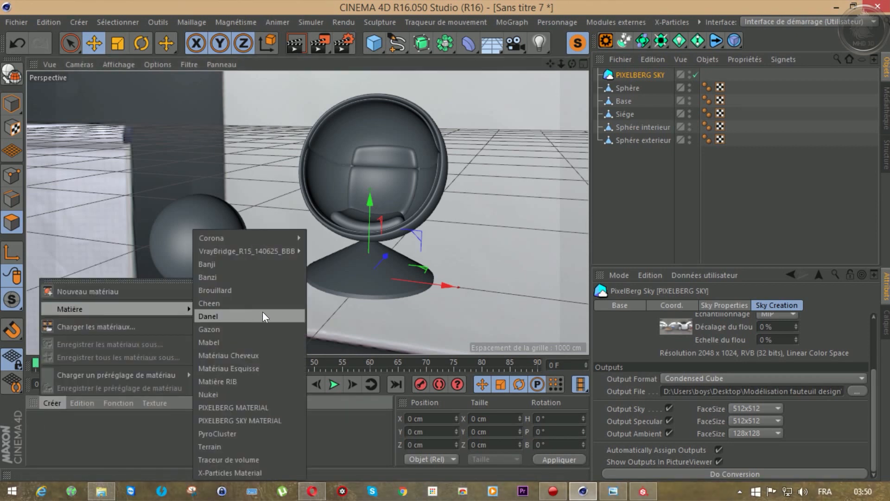
pyautogui.click(233, 407)
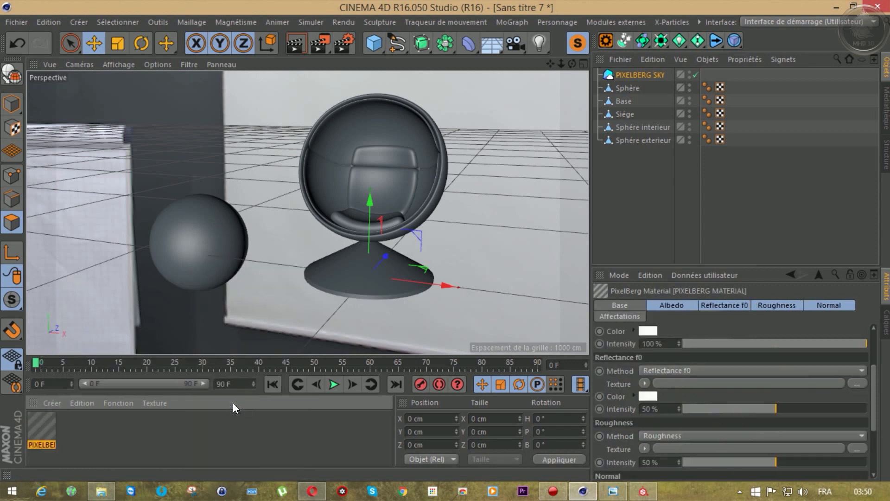
# - Assign PIXELBERG SKY as the new material's environment and name the material Sphère after the sphere object
pyautogui.doubleClick(50, 428)
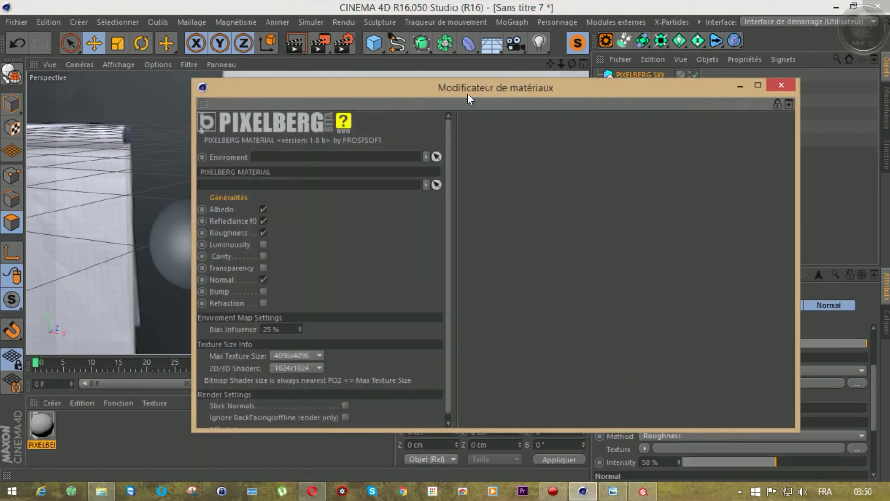
pyautogui.moveTo(468, 96); pyautogui.dragTo(439, 123)
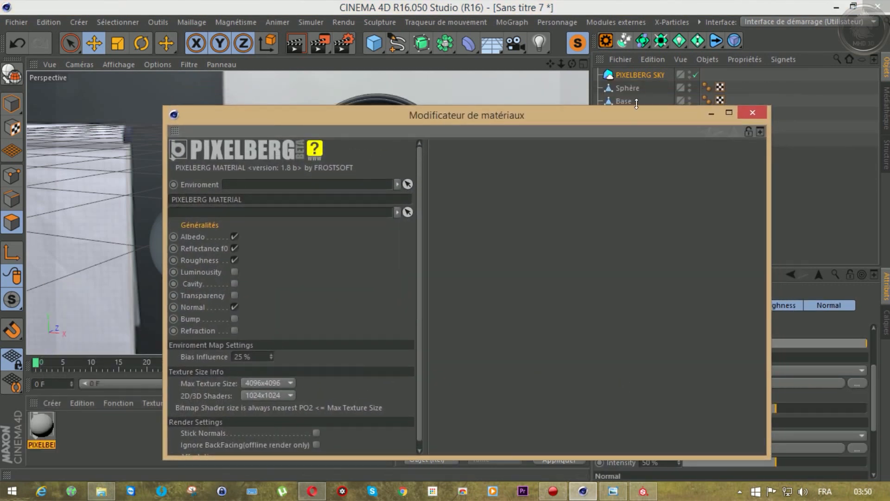
pyautogui.moveTo(644, 74); pyautogui.dragTo(293, 185)
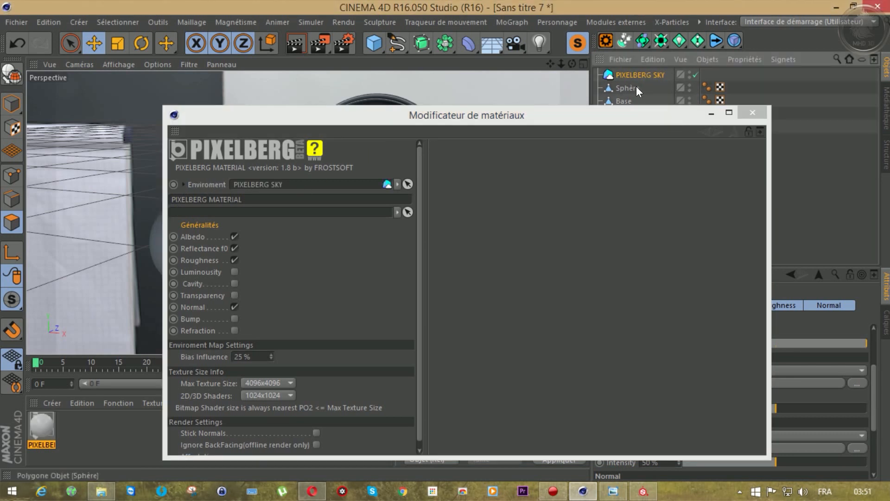
pyautogui.moveTo(631, 87); pyautogui.dragTo(197, 201)
# - Load Sphère_Base_Color from the Tuto/Sphére folder as the Sphère material's Albedo texture, copying the image into the project location
pyautogui.click(193, 237)
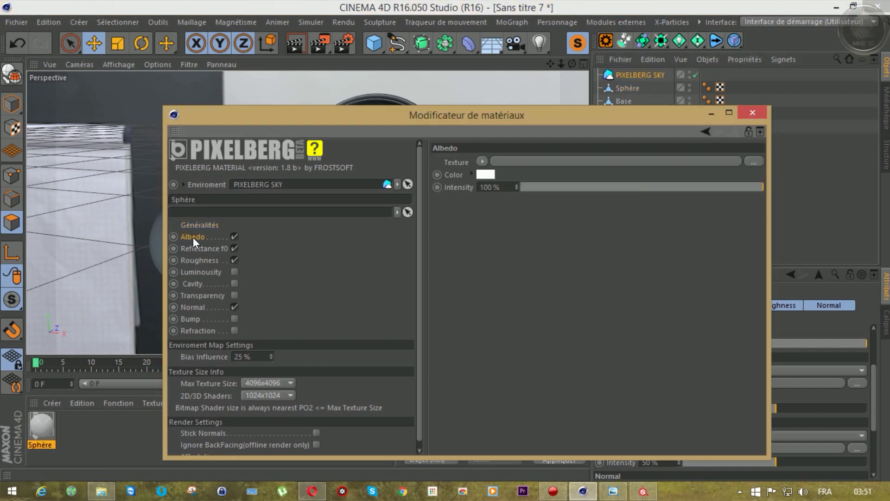
pyautogui.click(749, 159)
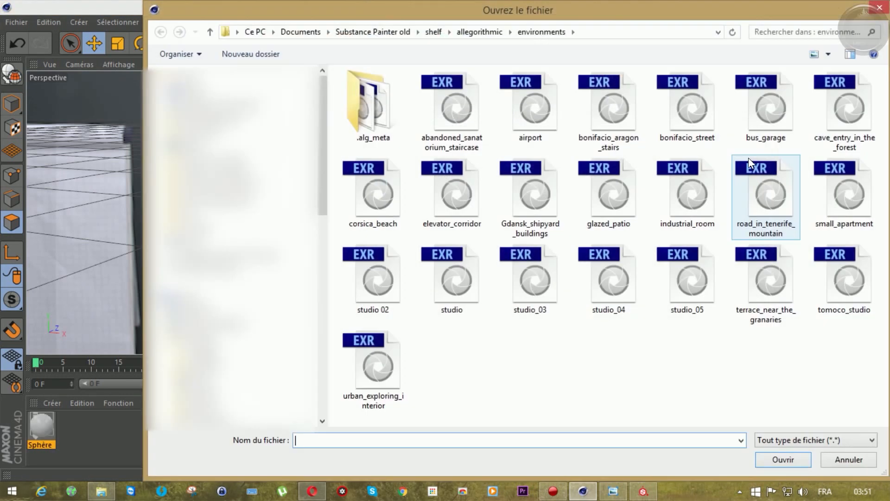
pyautogui.moveTo(322, 153); pyautogui.dragTo(324, 360)
pyautogui.click(264, 318)
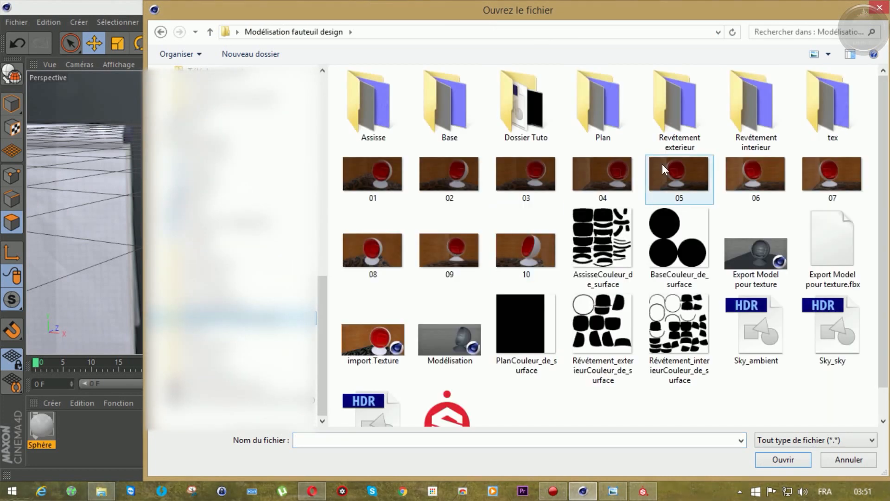
pyautogui.doubleClick(541, 106)
pyautogui.doubleClick(685, 104)
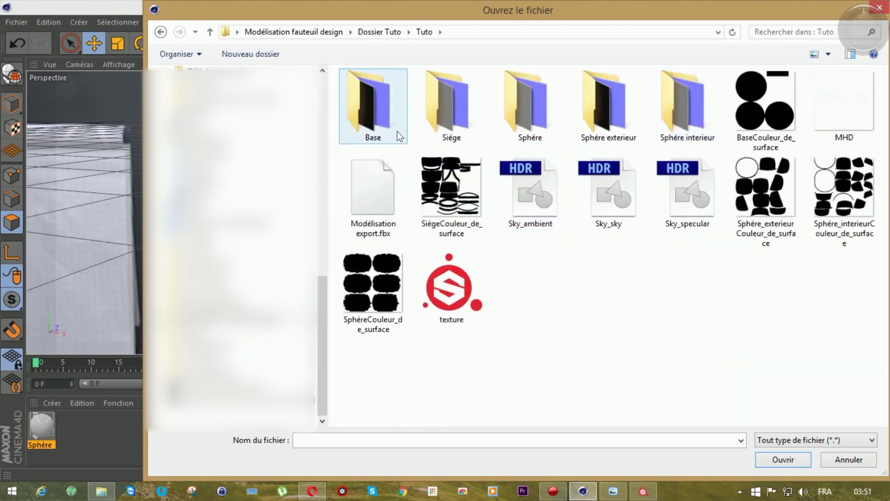
pyautogui.doubleClick(550, 116)
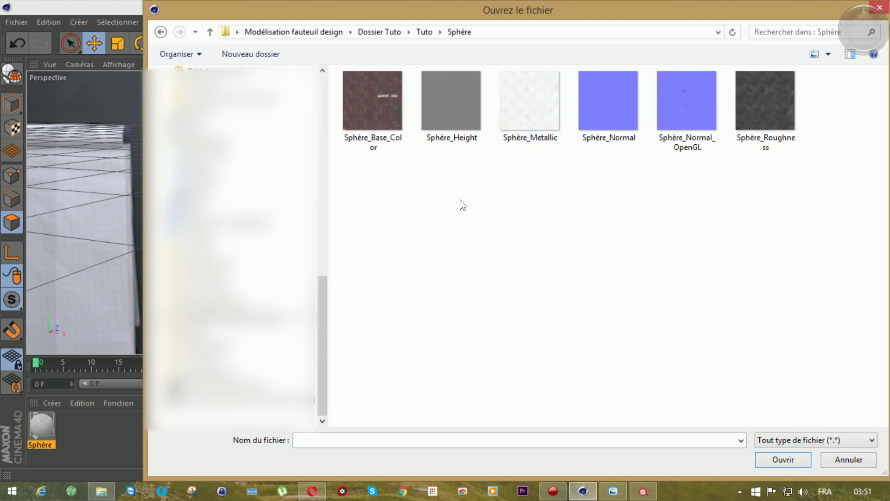
pyautogui.click(369, 125)
pyautogui.click(770, 458)
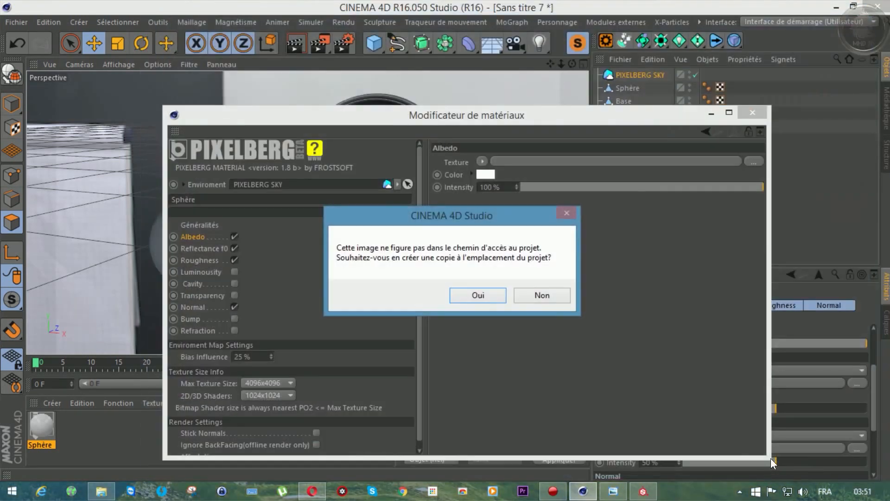
pyautogui.click(466, 295)
# - Switch the Sphère material's reflectance method to Metalness at 86% intensity and load Sphère_Metallic, copying the image into the project location
pyautogui.click(199, 249)
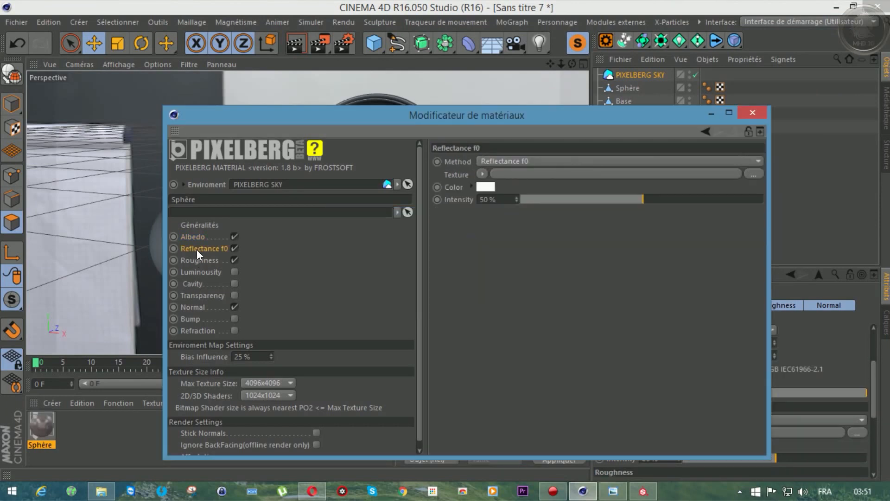
pyautogui.click(612, 160)
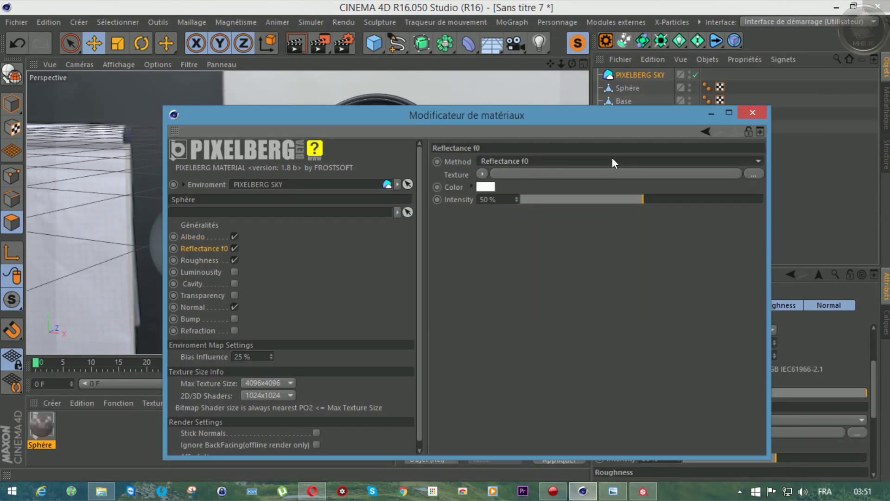
pyautogui.click(569, 183)
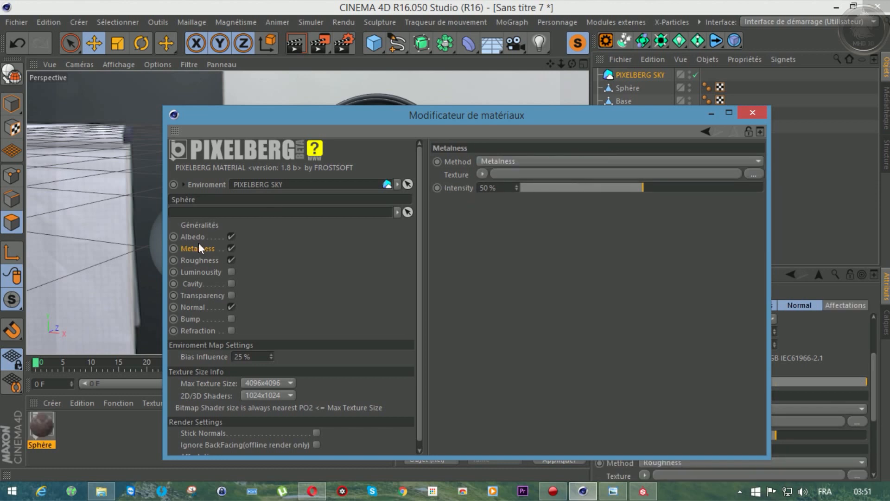
pyautogui.click(734, 187)
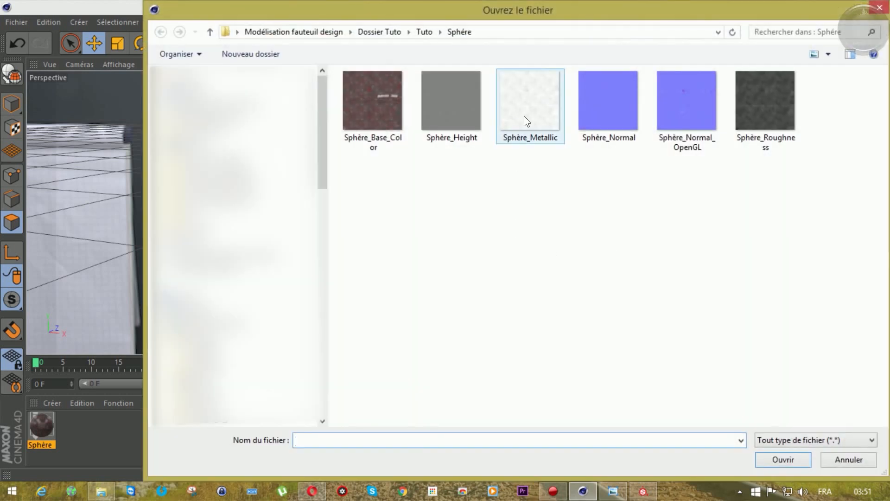
pyautogui.click(529, 123)
pyautogui.click(767, 455)
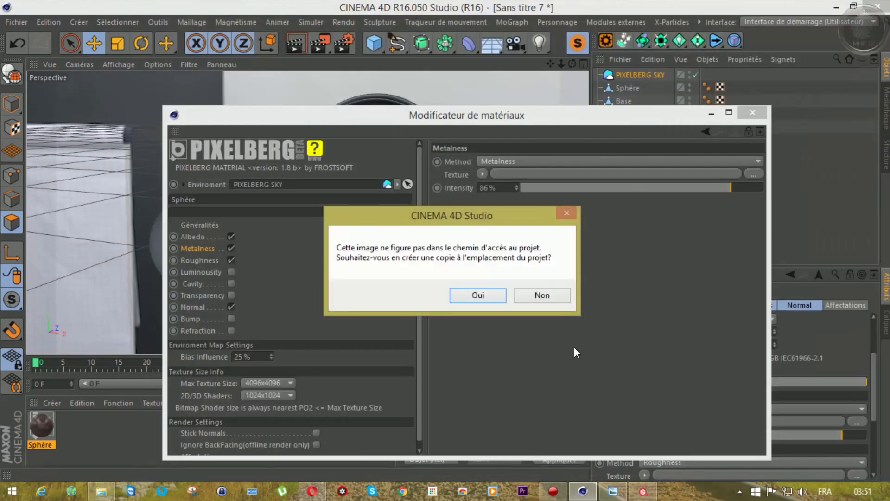
pyautogui.click(491, 295)
# - Load Sphère_Roughness as the Sphère material's Roughness texture, copying it into the project location, and raise the Roughness intensity
pyautogui.click(197, 259)
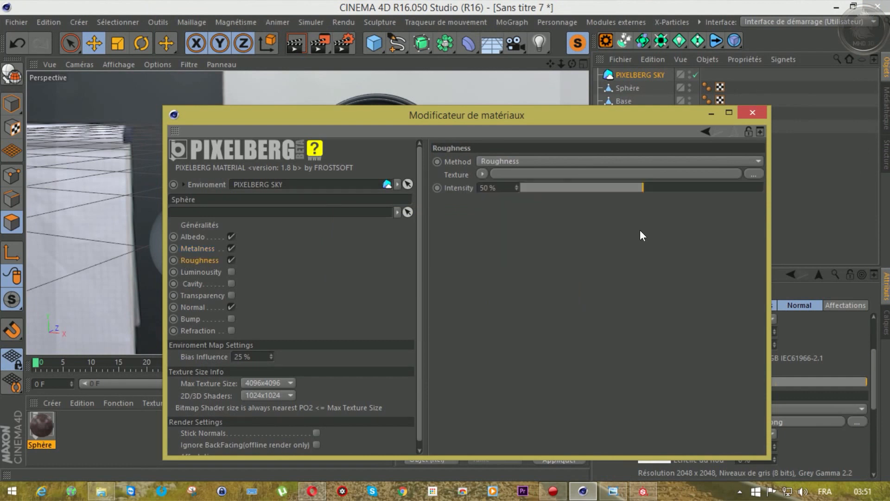
pyautogui.click(746, 175)
pyautogui.click(766, 138)
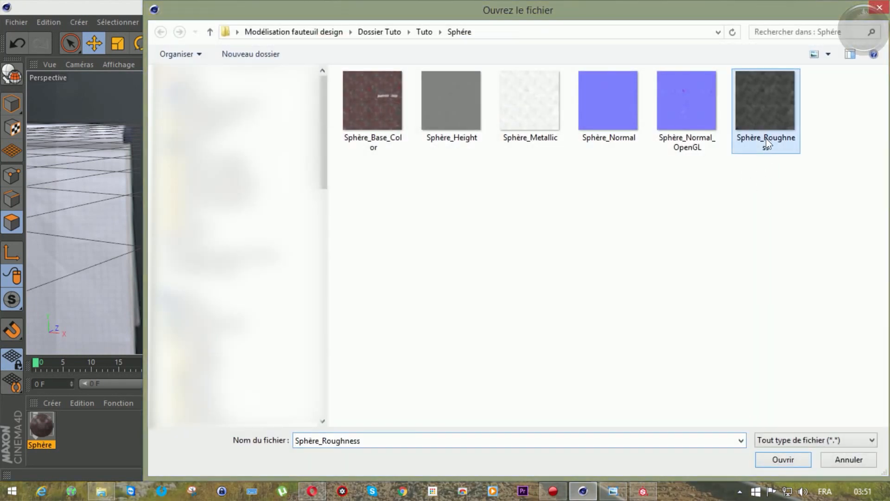
pyautogui.click(784, 459)
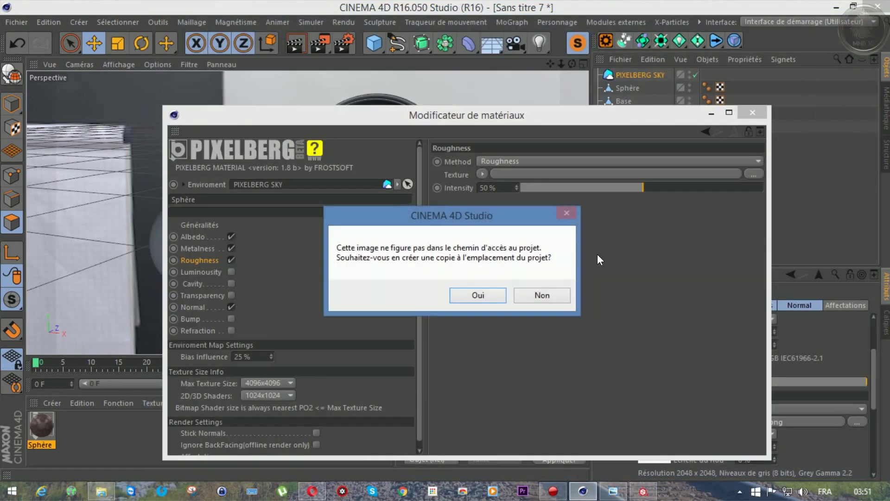
pyautogui.click(480, 296)
pyautogui.click(721, 237)
# - Load Sphère_Normal_OpenGL as the Sphère material's Normal texture, copying the image into the project location
pyautogui.click(192, 307)
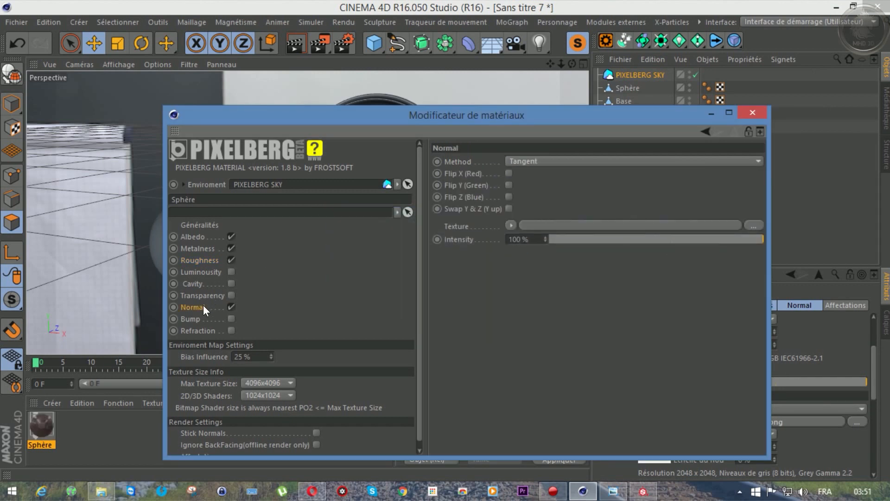
pyautogui.click(755, 225)
pyautogui.click(688, 139)
pyautogui.click(771, 456)
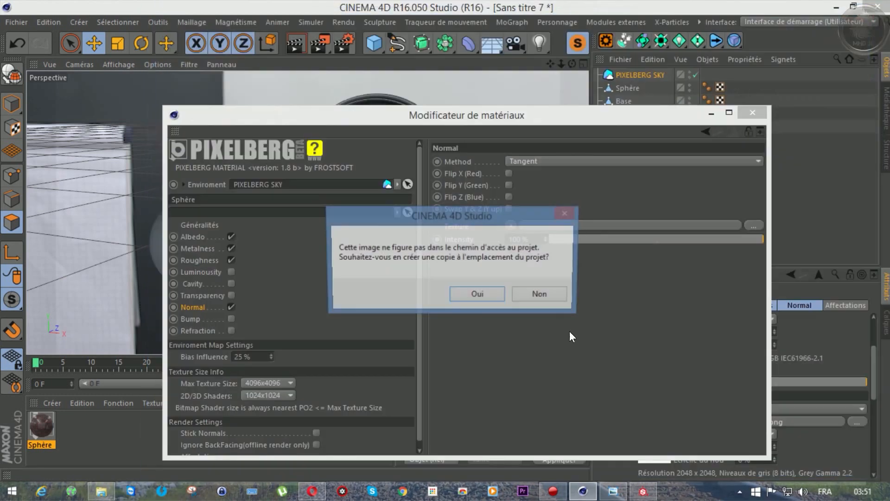
pyautogui.click(488, 291)
# - Enable Bump on the Sphère material and load Sphère_Height with 43% intensity, copying the image into the project location
pyautogui.click(197, 320)
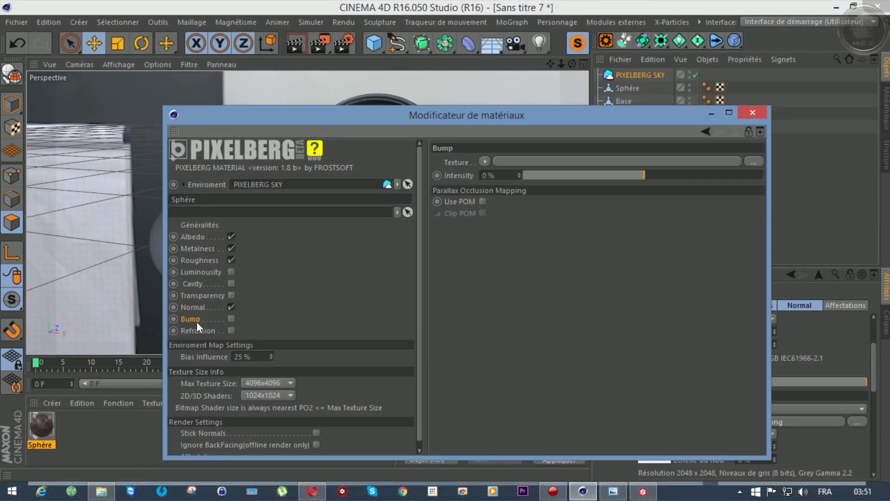
pyautogui.click(231, 319)
pyautogui.click(752, 162)
pyautogui.click(454, 110)
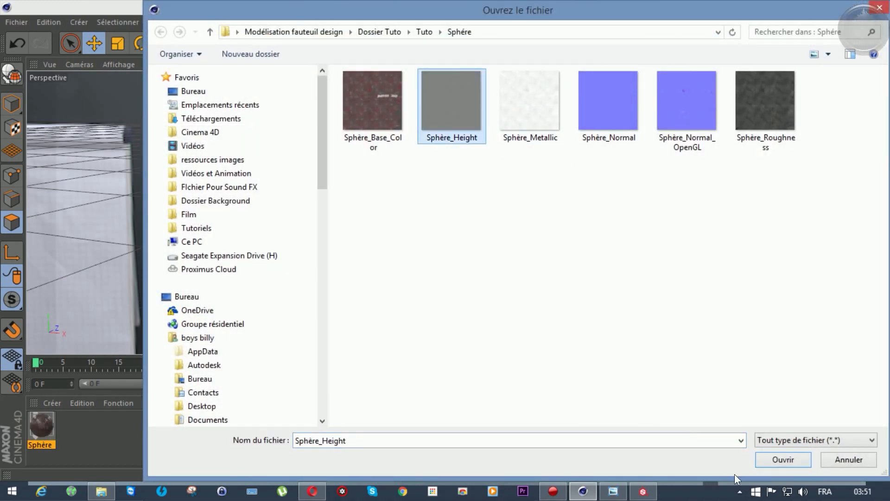
pyautogui.click(767, 460)
pyautogui.click(483, 296)
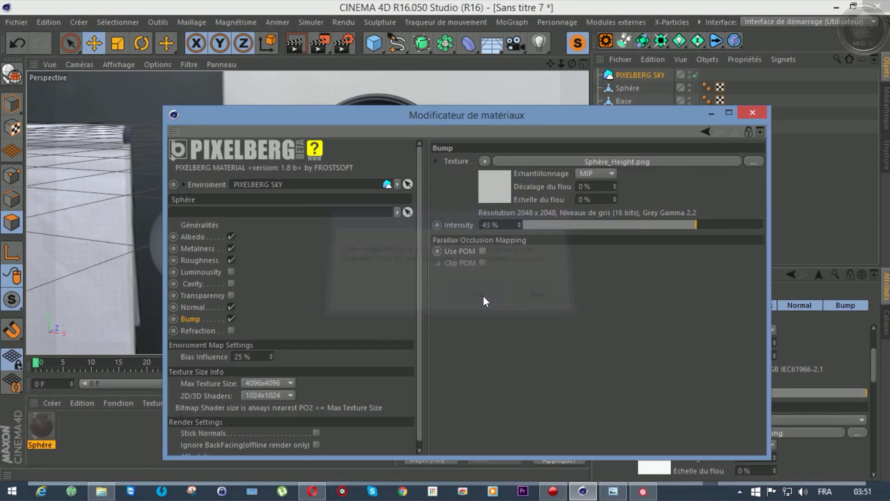
# - Set the Sphère material's Max Texture Size to 2048x2048 and close the material editor
pyautogui.click(266, 384)
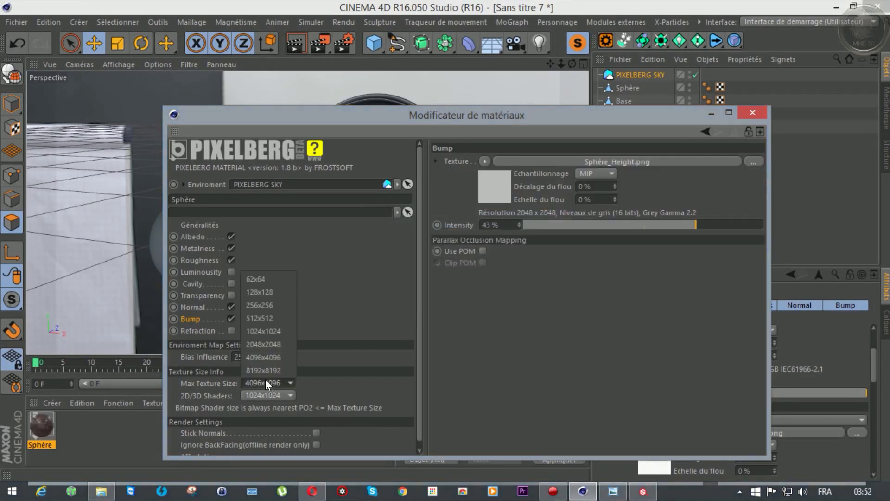
pyautogui.click(262, 348)
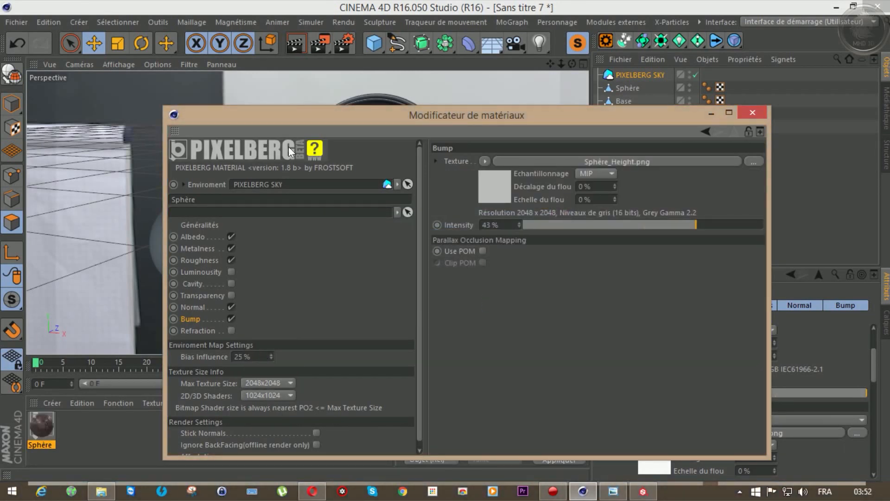
pyautogui.click(760, 112)
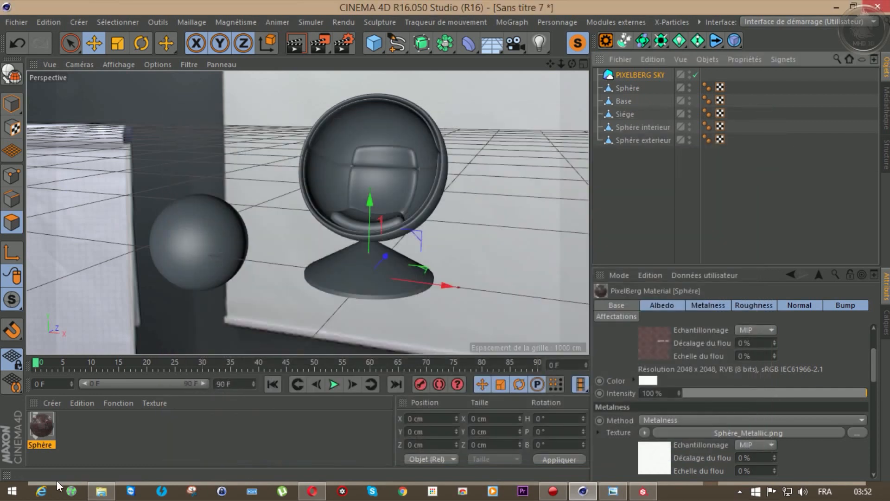
# - Apply the Sphère material to the Sphère object and render the perspective view around the textured ball
pyautogui.moveTo(53, 424); pyautogui.dragTo(627, 89)
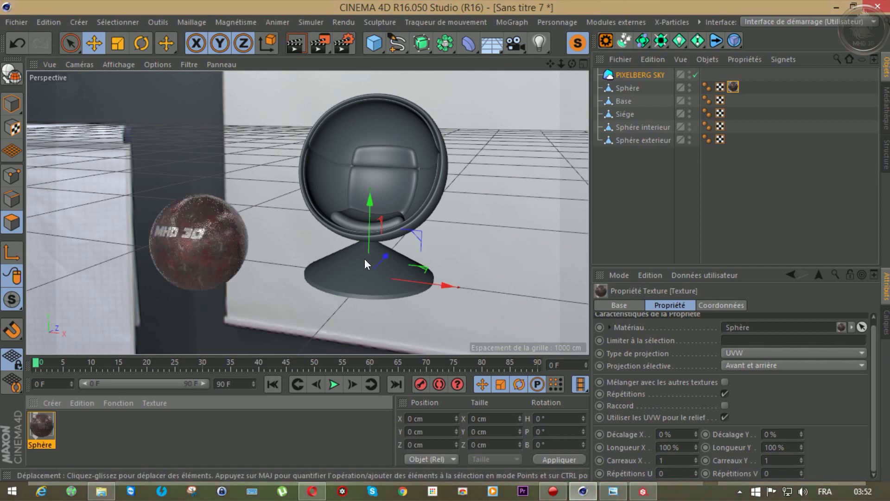
pyautogui.moveTo(561, 63); pyautogui.dragTo(544, 64)
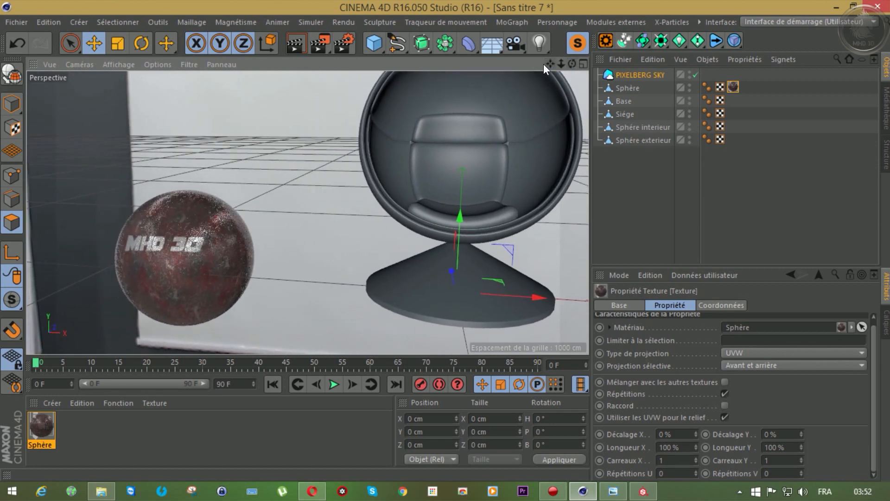
pyautogui.click(301, 42)
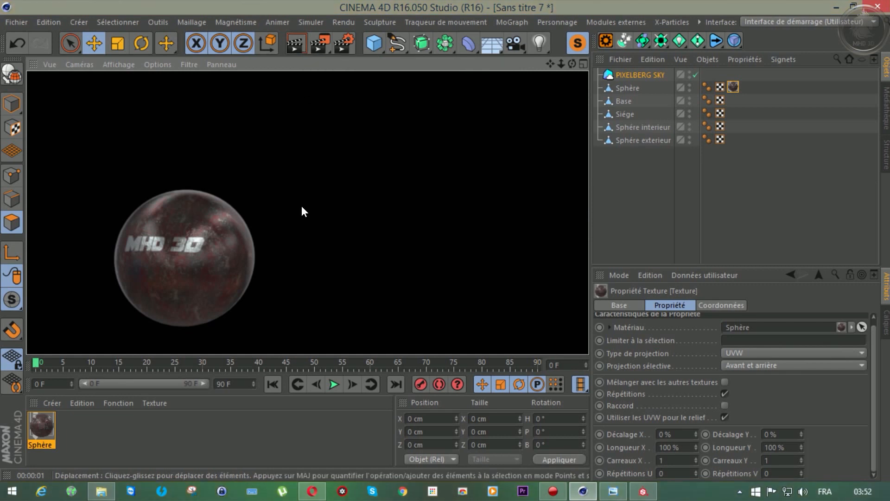
pyautogui.scroll(5, 133, 272)
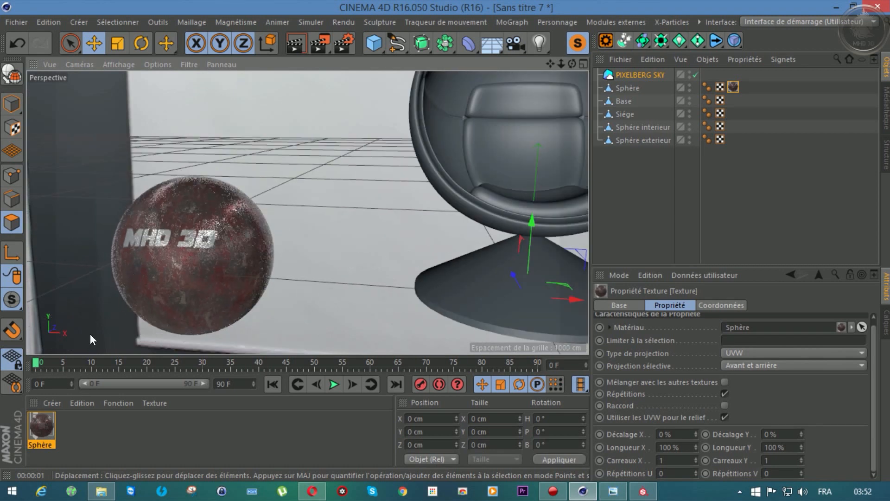
# - Create a new PIXELBERG MATERIAL, assign PIXELBERG SKY as its environment and name it Base after the Base object
pyautogui.click(44, 402)
pyautogui.moveTo(98, 308)
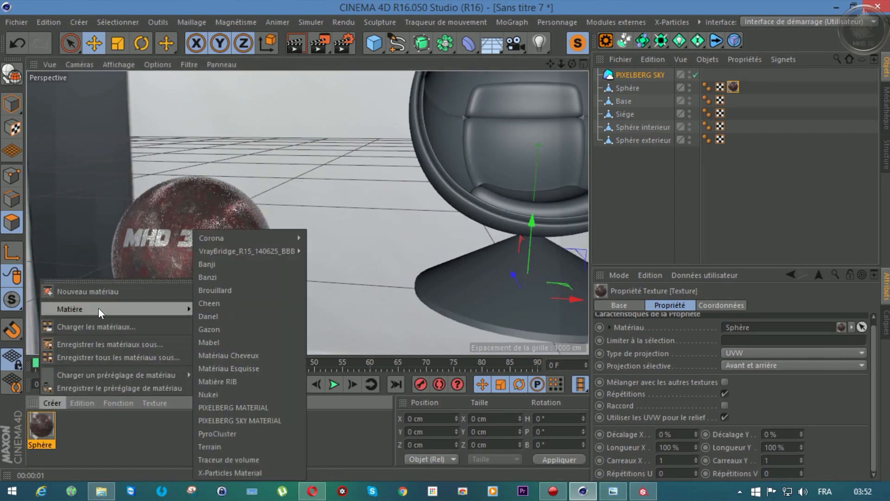
pyautogui.click(232, 406)
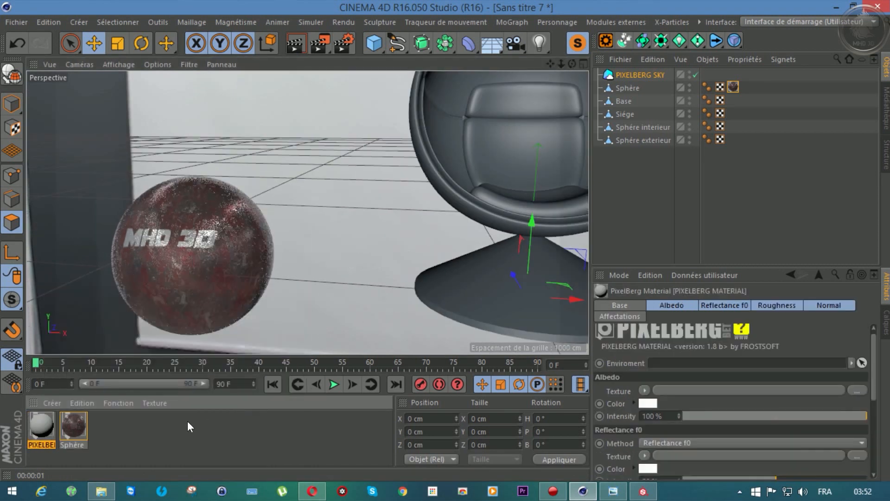
pyautogui.doubleClick(42, 418)
pyautogui.moveTo(540, 92); pyautogui.dragTo(539, 131)
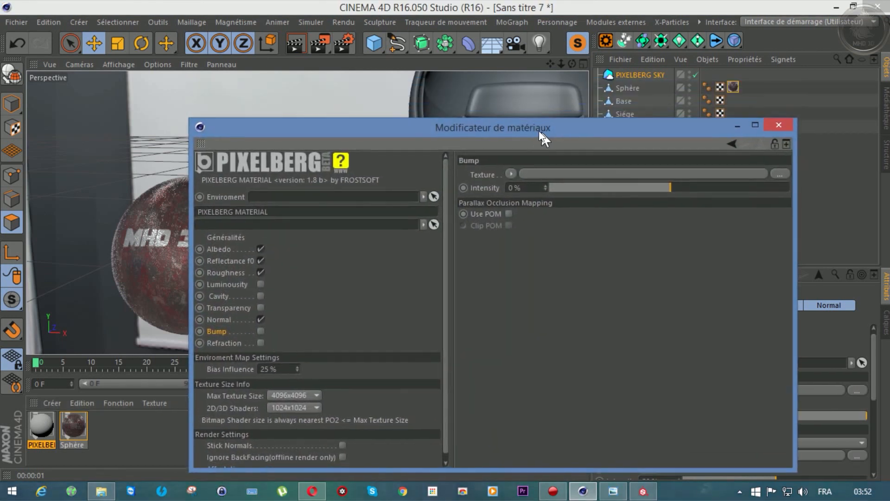
pyautogui.moveTo(639, 76); pyautogui.dragTo(270, 208)
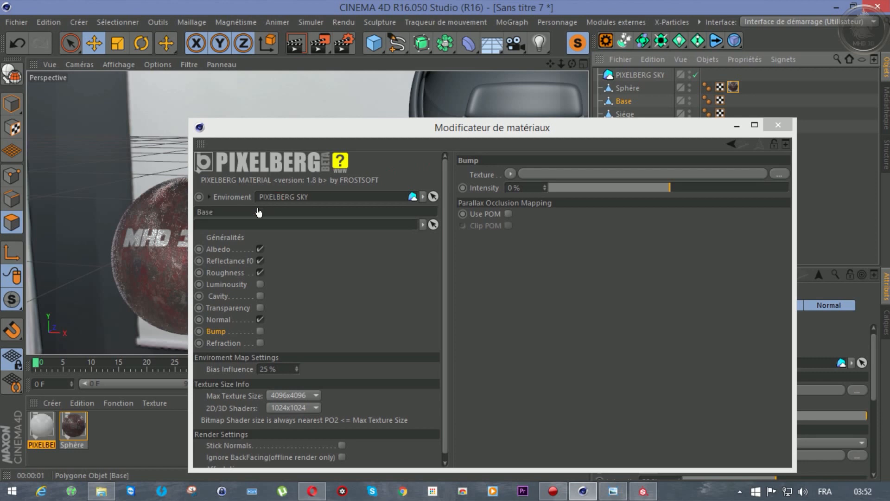
# - Load Base_Base_Color from the Tuto/Base folder as the Base material's Albedo texture, copying the image into the project location
pyautogui.click(218, 249)
pyautogui.click(779, 174)
pyautogui.doubleClick(367, 117)
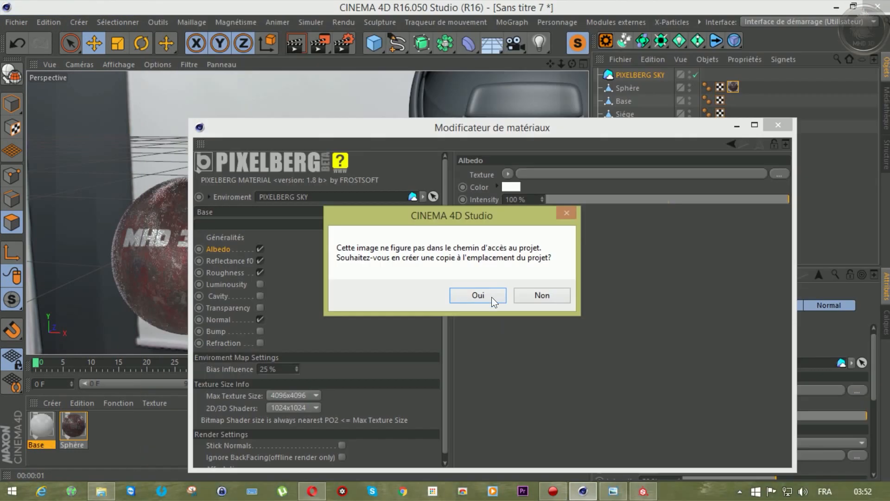
pyautogui.click(489, 295)
# - Load Base_Metallic as the Base material's reflectance texture without copying it into the project location
pyautogui.click(221, 261)
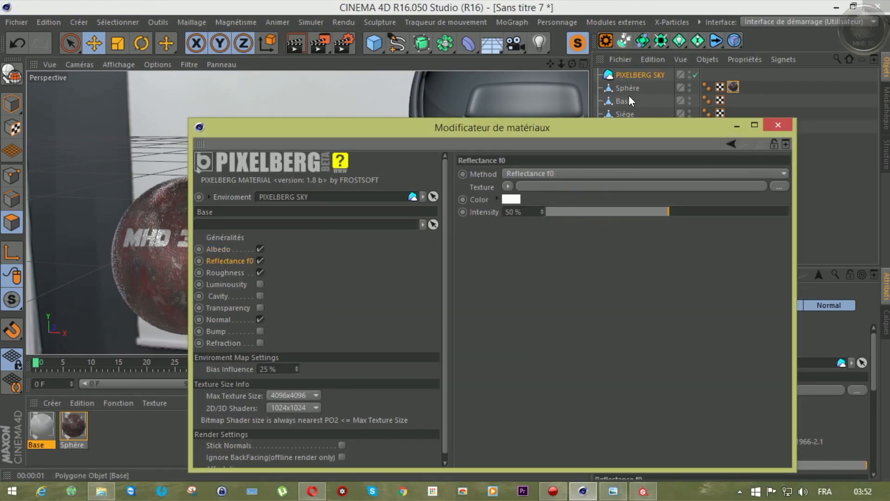
pyautogui.click(779, 187)
pyautogui.doubleClick(542, 109)
pyautogui.click(518, 299)
# - Raise the Base material's Roughness intensity and load Base_Roughness as its texture without copying it into the project location
pyautogui.click(223, 272)
pyautogui.moveTo(670, 202); pyautogui.dragTo(688, 202)
pyautogui.click(777, 186)
pyautogui.doubleClick(761, 107)
pyautogui.click(542, 295)
# - Load Base_Normal_OpenGL as the Base material's Normal texture without copying it into the project location
pyautogui.click(219, 319)
pyautogui.click(778, 237)
pyautogui.doubleClick(703, 153)
pyautogui.click(542, 295)
# - Load Base_Height as the Base material's Bump texture without copying it into the project location
pyautogui.click(216, 331)
pyautogui.click(779, 174)
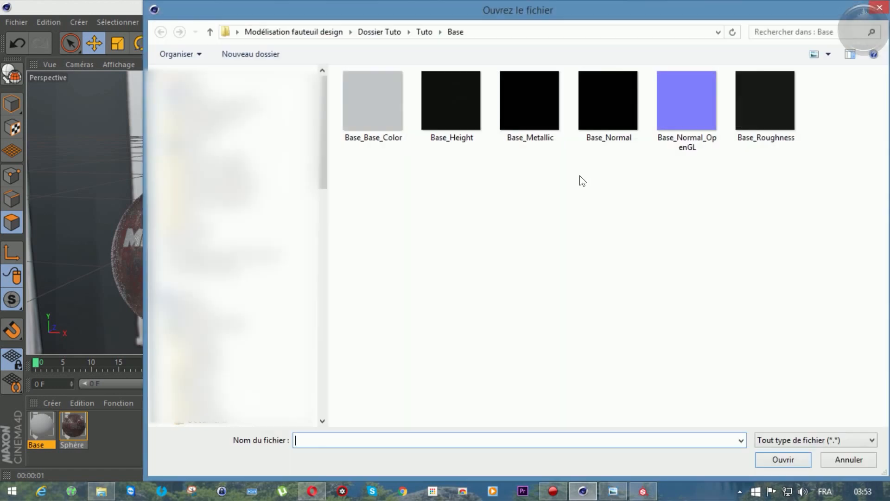
pyautogui.doubleClick(447, 102)
pyautogui.click(542, 295)
# - Change the Base material's Max Texture Size, close the material editor and apply the material to the Base object
pyautogui.click(293, 395)
pyautogui.click(290, 384)
pyautogui.click(778, 125)
pyautogui.moveTo(41, 426); pyautogui.dragTo(623, 102)
# - Create another PIXELBERG MATERIAL, assign PIXELBERG SKY as its environment and name it Siége after the seat object
pyautogui.click(46, 401)
pyautogui.moveTo(87, 310)
pyautogui.click(241, 379)
pyautogui.doubleClick(47, 412)
pyautogui.moveTo(528, 101); pyautogui.dragTo(531, 122)
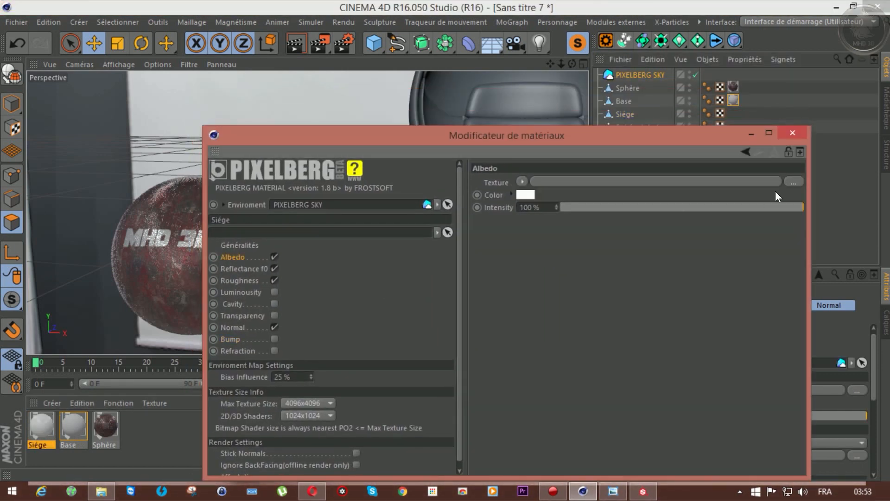
# - Load Siége_Base_Color from the Tuto/Siége folder as the Siége material's Albedo texture
pyautogui.click(793, 182)
pyautogui.click(219, 34)
pyautogui.doubleClick(453, 99)
pyautogui.click(371, 100)
pyautogui.click(782, 458)
# - Load the seat's metallic map as the Siége material's Reflectance f0 texture
pyautogui.click(243, 268)
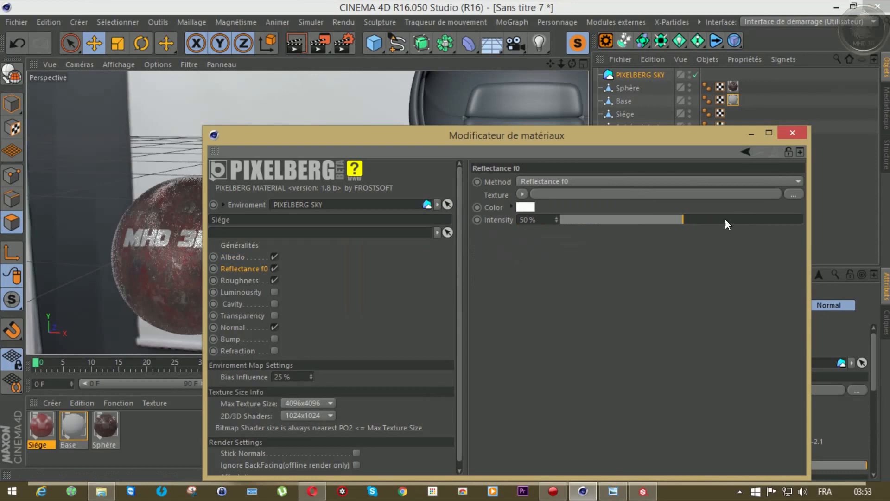
pyautogui.click(793, 195)
pyautogui.click(522, 107)
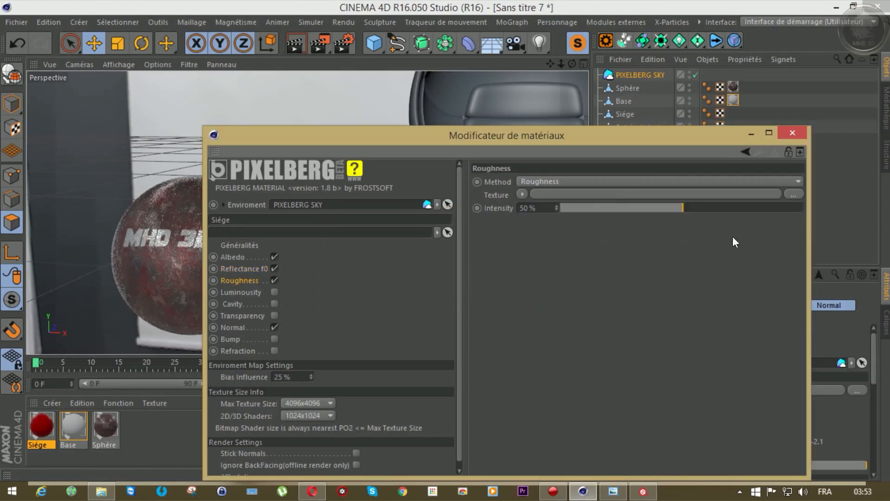
# - Load the seat's roughness map as the Siége material's Roughness texture, copying the image into the project location
pyautogui.click(794, 195)
pyautogui.click(766, 101)
pyautogui.click(783, 459)
pyautogui.click(498, 293)
# - Load the seat's OpenGL normal map as the Siége material's Normal texture without copying it, and enable Bump
pyautogui.click(233, 327)
pyautogui.click(790, 243)
pyautogui.click(687, 100)
pyautogui.click(783, 459)
pyautogui.click(532, 292)
pyautogui.click(287, 338)
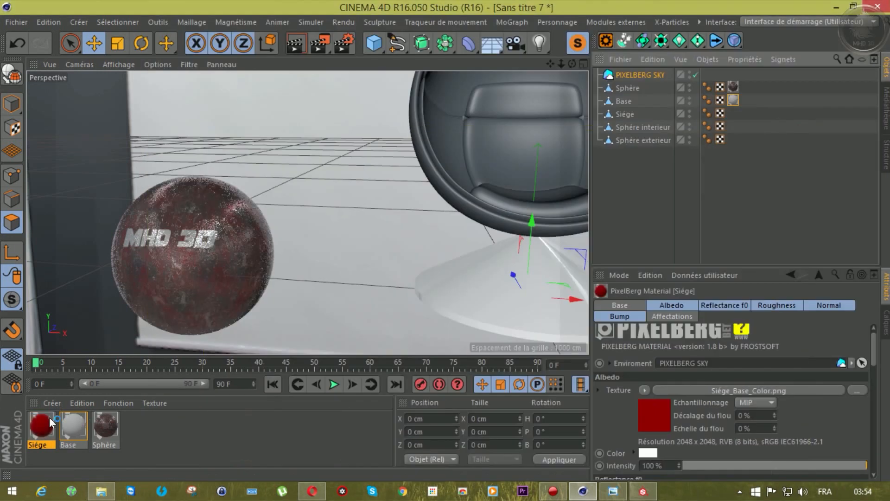
# - Apply the Siége material to the Siége object and render the perspective view showing the seat
pyautogui.moveTo(41, 425); pyautogui.dragTo(622, 112)
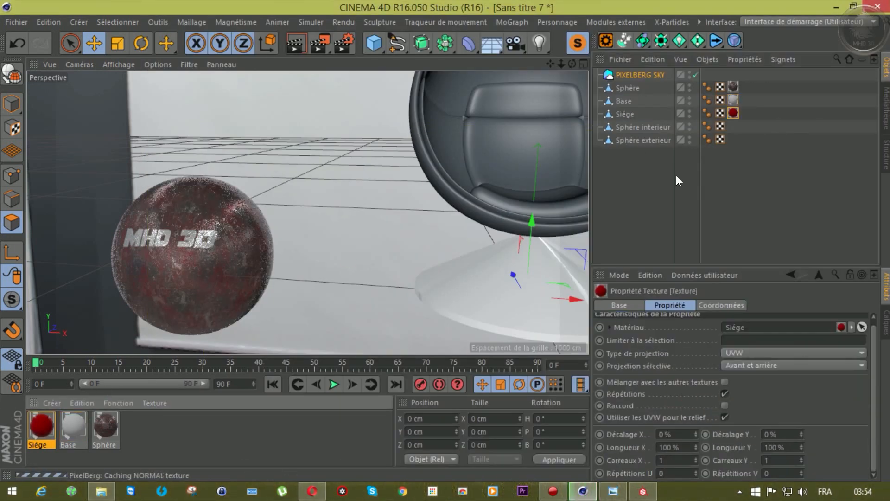
pyautogui.moveTo(572, 64); pyautogui.dragTo(278, 200)
pyautogui.click(291, 40)
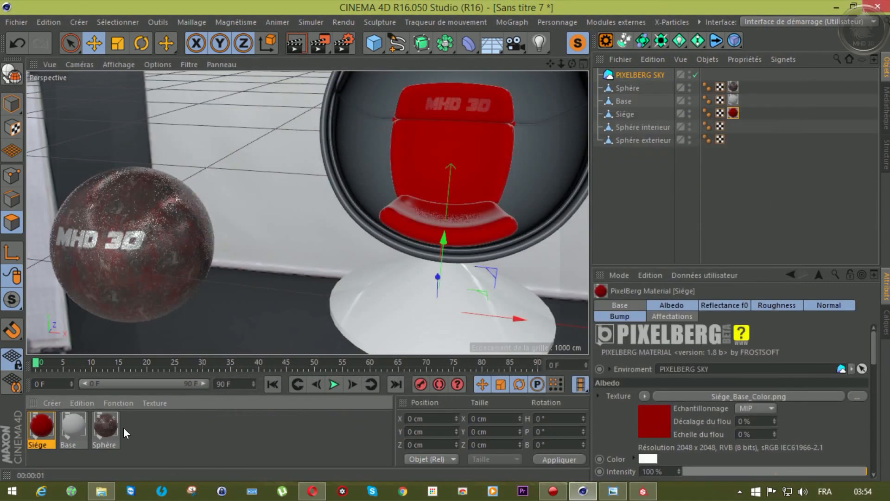
# - Add one more PIXELBERG MATERIAL to the material list for the chair's remaining parts
pyautogui.click(52, 403)
pyautogui.moveTo(116, 308)
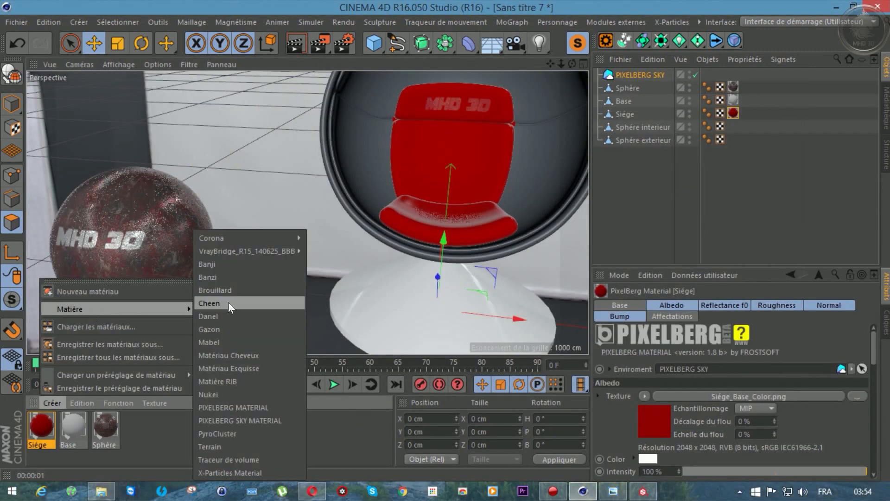
pyautogui.click(241, 407)
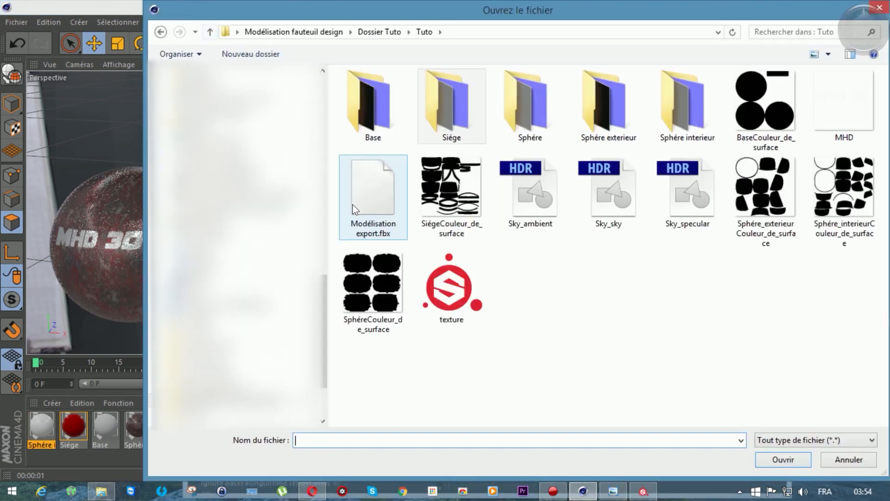
# - Load the Sphére interieur base colour as the material's Albedo texture and apply the material to the Sphére interieur object
pyautogui.doubleClick(684, 104)
pyautogui.click(372, 101)
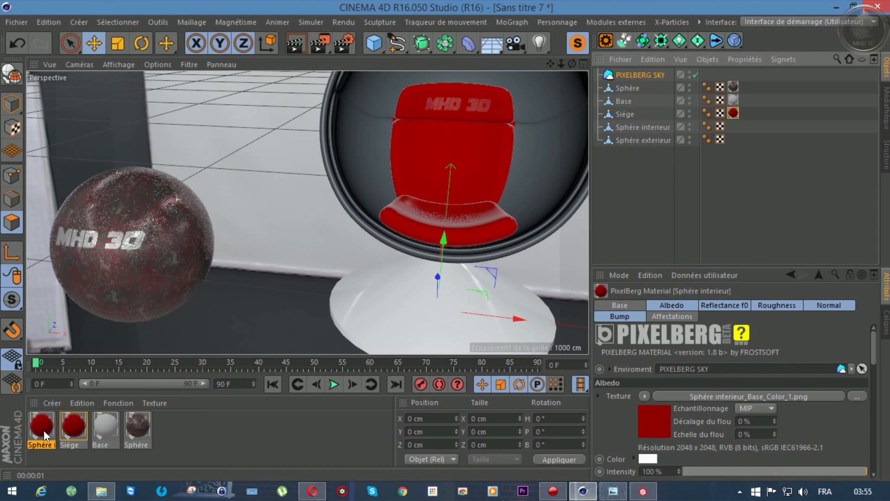
pyautogui.moveTo(44, 431); pyautogui.dragTo(635, 127)
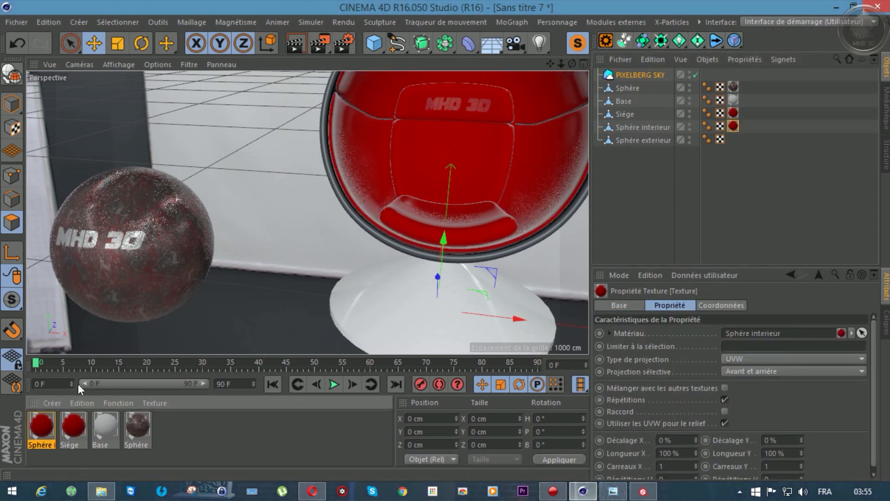
# - Add a PIXELBERG MATERIAL named Sphére exterieur and open it for editing
pyautogui.click(52, 403)
pyautogui.moveTo(92, 308)
pyautogui.click(232, 407)
pyautogui.doubleClick(42, 425)
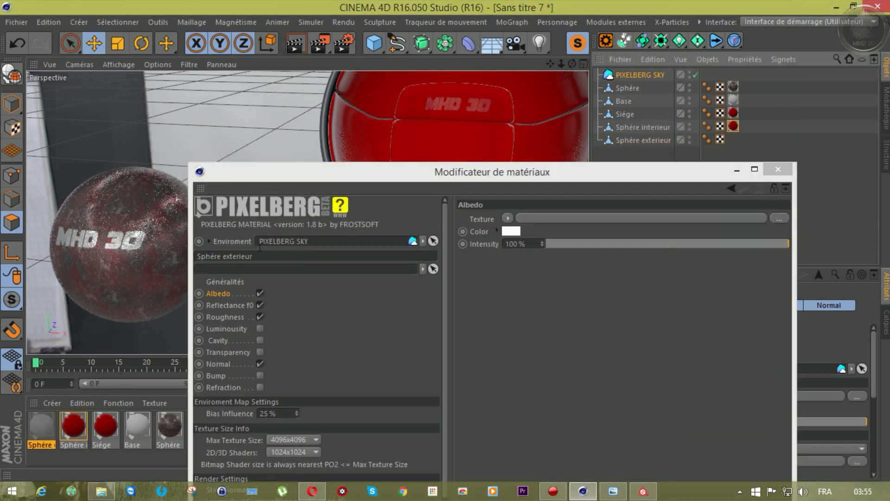
# - Load Sphére exterieur_Base_Color from the Sphére exterieur folder as the material's Albedo texture
pyautogui.click(778, 220)
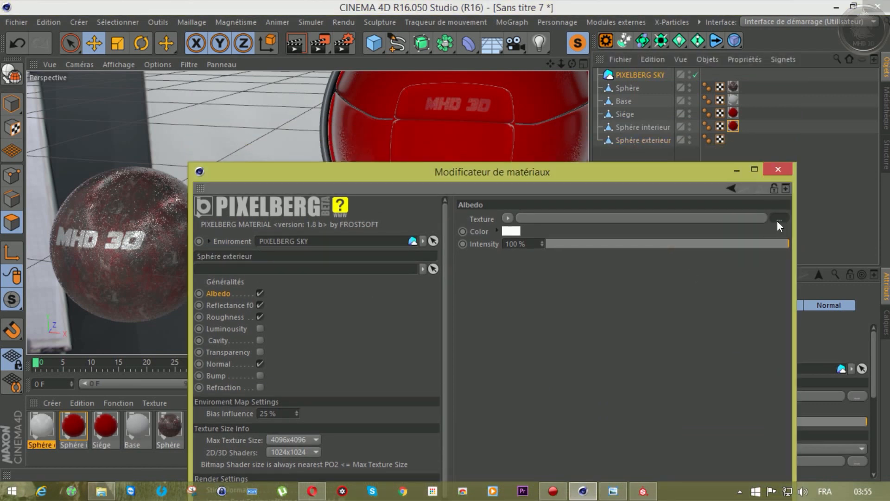
pyautogui.click(210, 32)
pyautogui.doubleClick(609, 106)
pyautogui.click(373, 116)
pyautogui.click(785, 463)
pyautogui.click(539, 295)
# - Load Sphére exterieur_Metallic as the Reflectance f0 texture of the Sphére exterieur material
pyautogui.click(224, 306)
pyautogui.click(778, 231)
pyautogui.doubleClick(522, 147)
pyautogui.click(538, 295)
# - Load Sphére exterieur_Roughness as the Roughness texture of the Sphére exterieur material
pyautogui.click(225, 317)
pyautogui.click(779, 231)
pyautogui.click(765, 111)
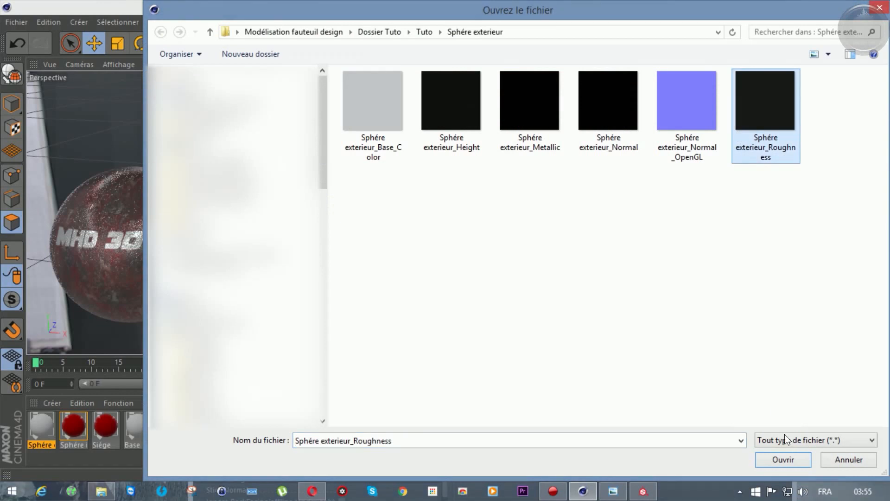
pyautogui.click(784, 460)
pyautogui.click(538, 294)
# - Load Sphére exterieur_Normal_OpenGL as the Normal texture of the Sphére exterieur material
pyautogui.click(224, 364)
pyautogui.click(773, 282)
pyautogui.click(686, 111)
pyautogui.click(784, 460)
pyautogui.click(538, 293)
# - Enable Bump with the Sphére exterieur_Height texture and set the material's Max Texture Size to 2048x2048
pyautogui.click(260, 376)
pyautogui.click(779, 218)
pyautogui.click(429, 130)
pyautogui.click(783, 459)
pyautogui.click(478, 294)
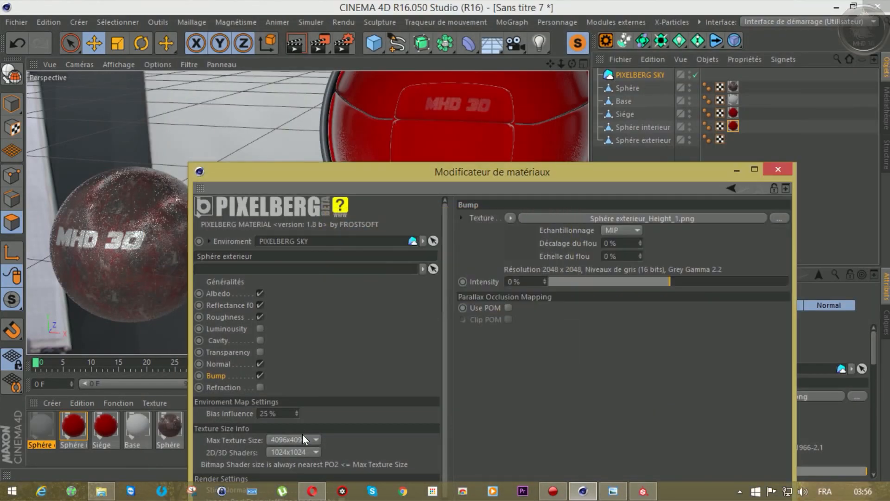
pyautogui.click(302, 435)
pyautogui.click(296, 407)
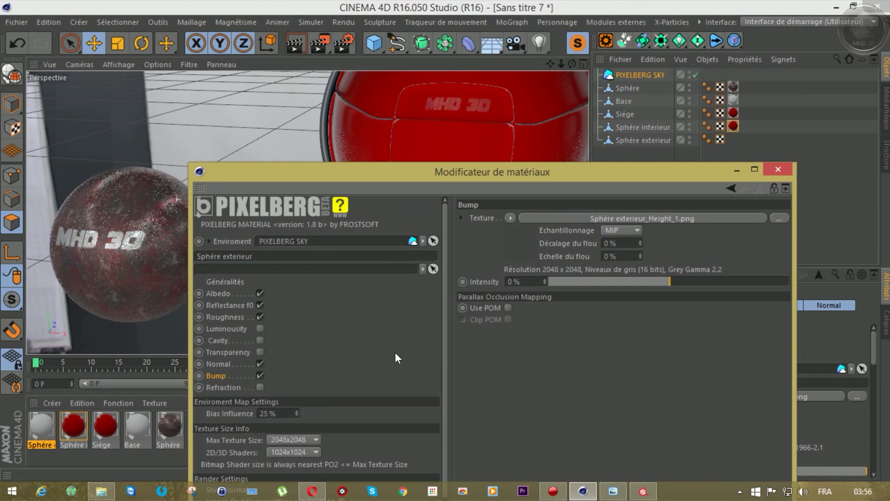
# - Apply the Sphére exterieur material to the Sphére exterieur object and show the whole chair in the perspective view
pyautogui.click(778, 170)
pyautogui.moveTo(57, 417); pyautogui.dragTo(271, 318)
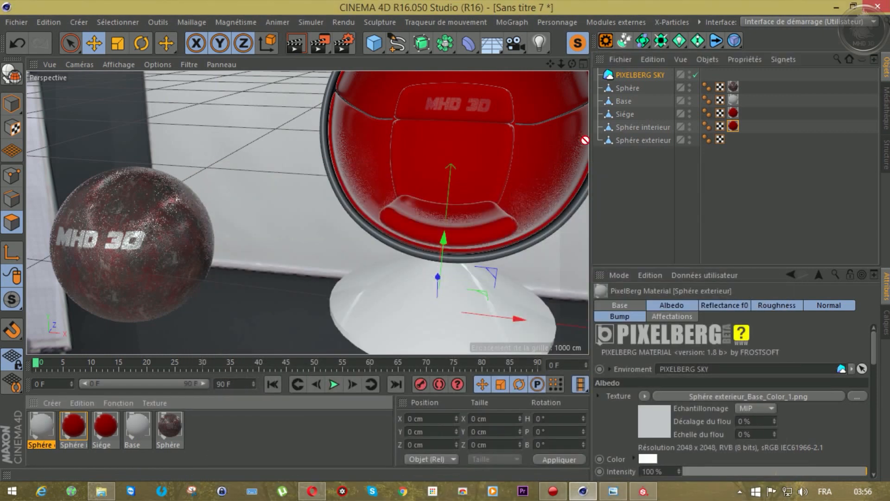
pyautogui.moveTo(642, 140); pyautogui.dragTo(641, 139)
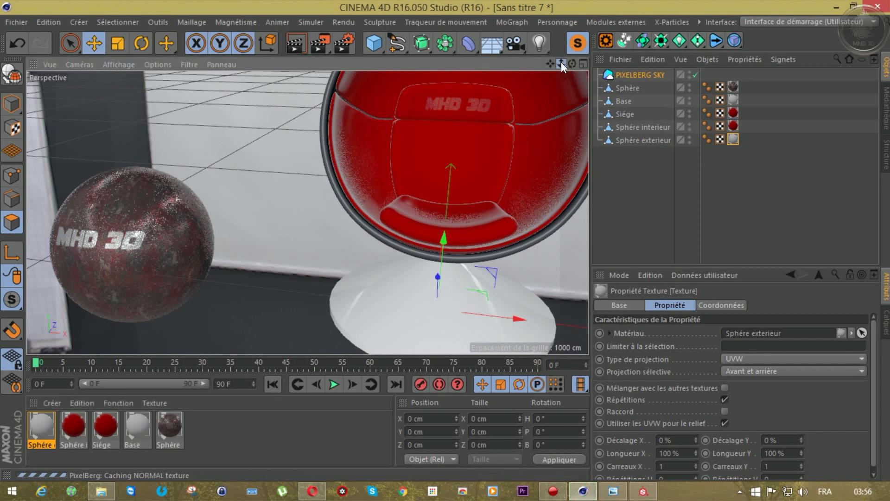
pyautogui.moveTo(561, 64); pyautogui.dragTo(558, 65)
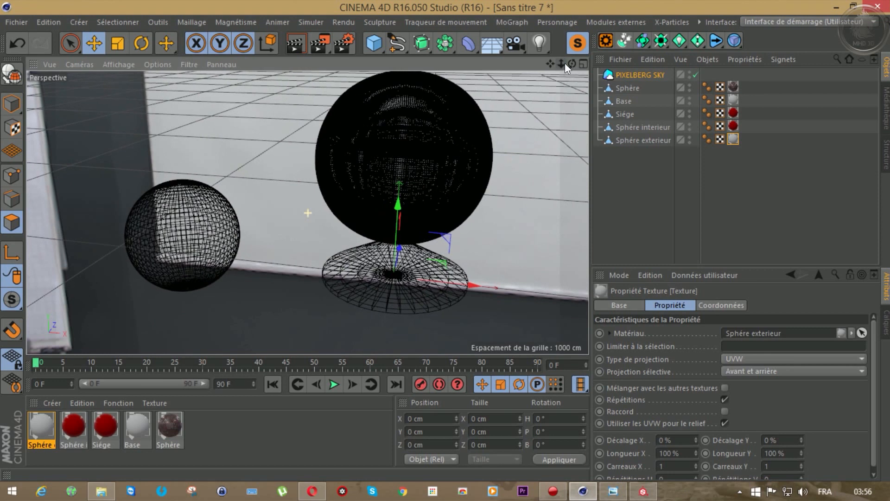
# - Save the project in the Tuto folder as "Tuto mocdélisation"
pyautogui.click(23, 21)
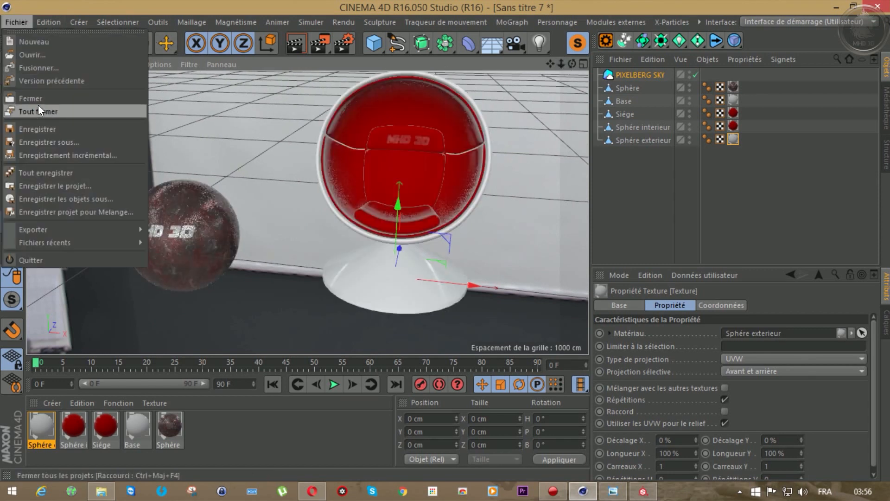
pyautogui.click(39, 125)
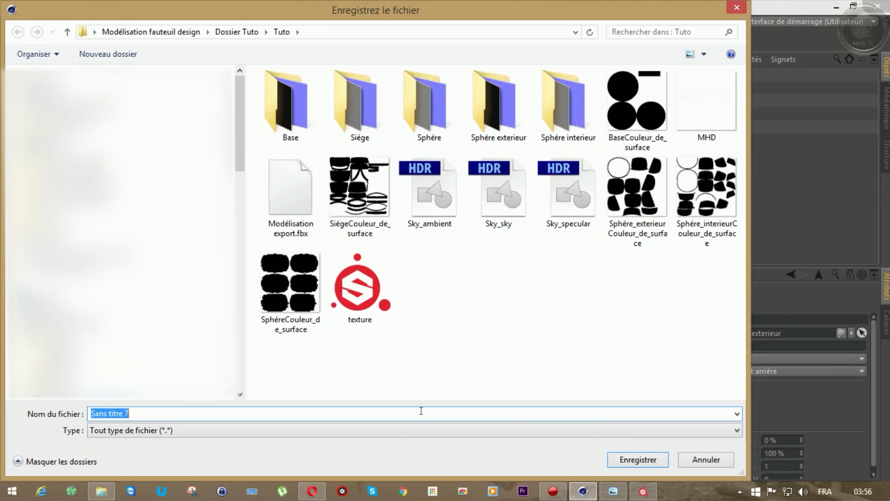
pyautogui.write('Tuto mocdélisation')
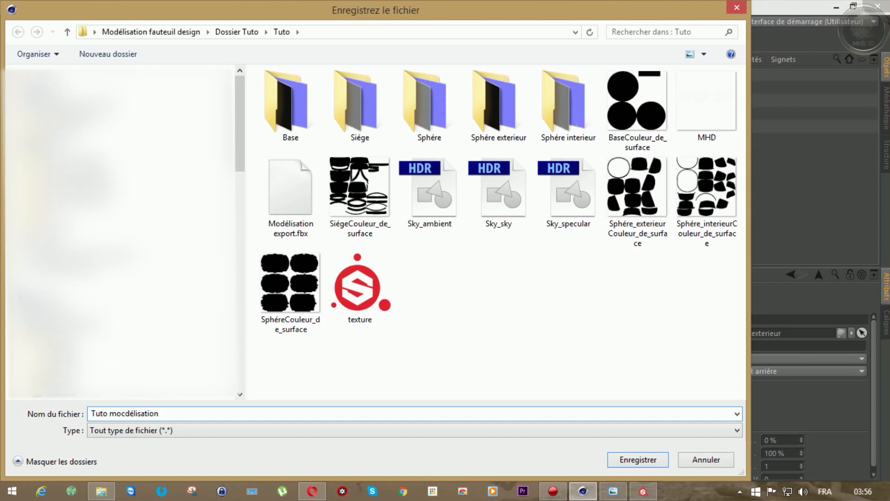
pyautogui.press('Return')
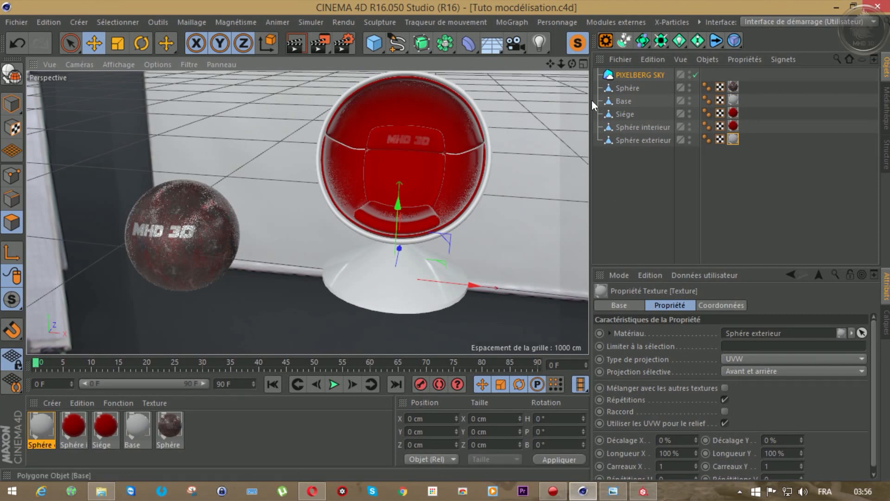
# - Try to render an angled view of the chair and sphere to the Picture Viewer
pyautogui.moveTo(572, 64)
pyautogui.mouseDown()
pyautogui.moveTo(538, 55)
pyautogui.moveTo(543, 69)
pyautogui.moveTo(561, 78)
pyautogui.mouseUp()
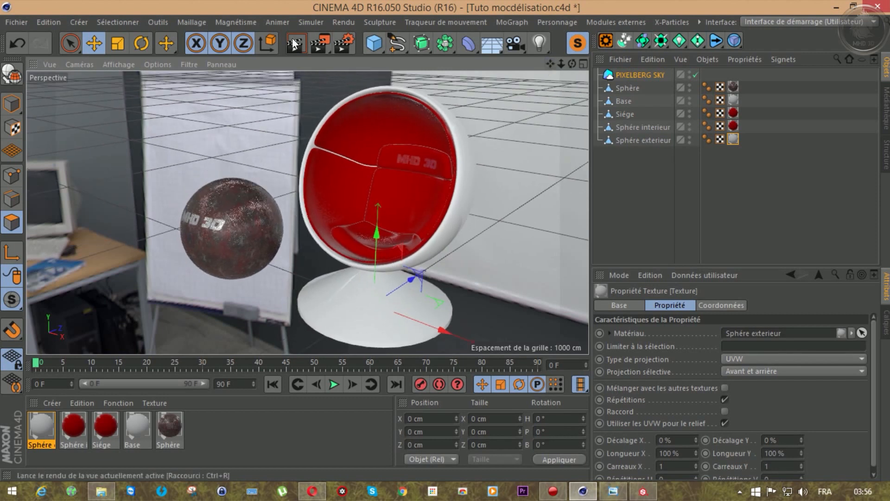
pyautogui.click(324, 46)
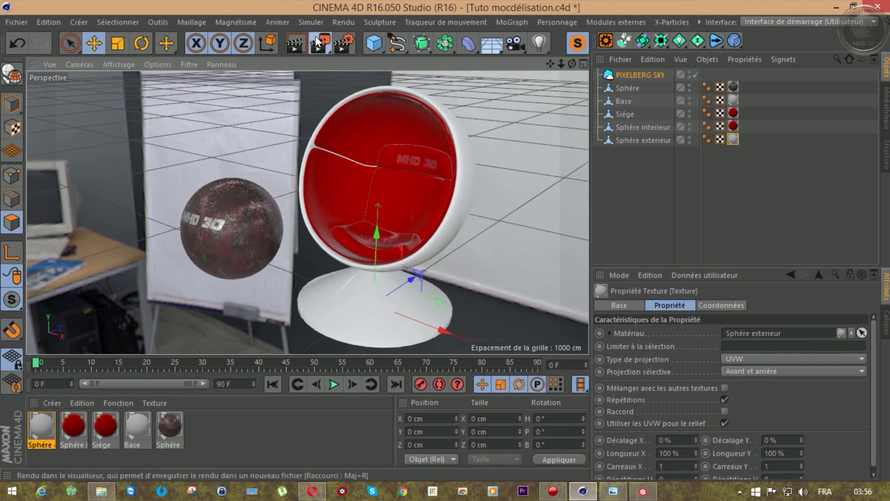
pyautogui.click(546, 301)
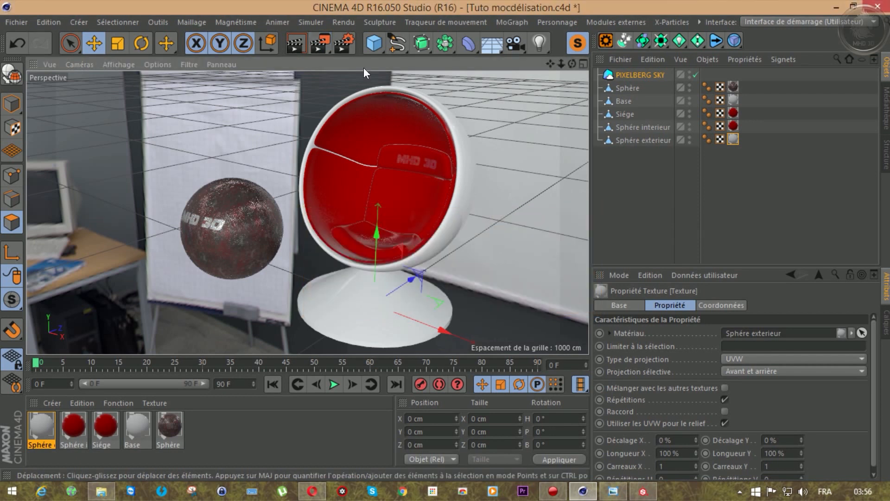
pyautogui.click(330, 35)
pyautogui.click(562, 300)
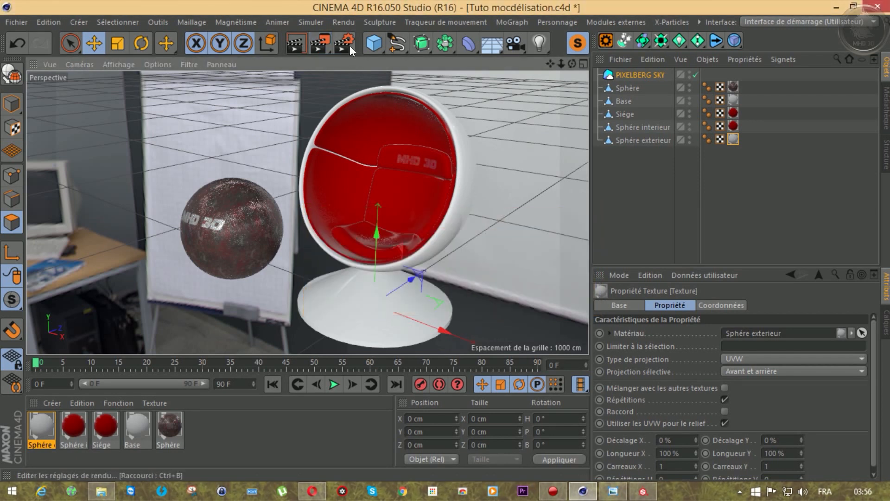
# - Limit the render output to the current frame (Image courante)
pyautogui.click(344, 43)
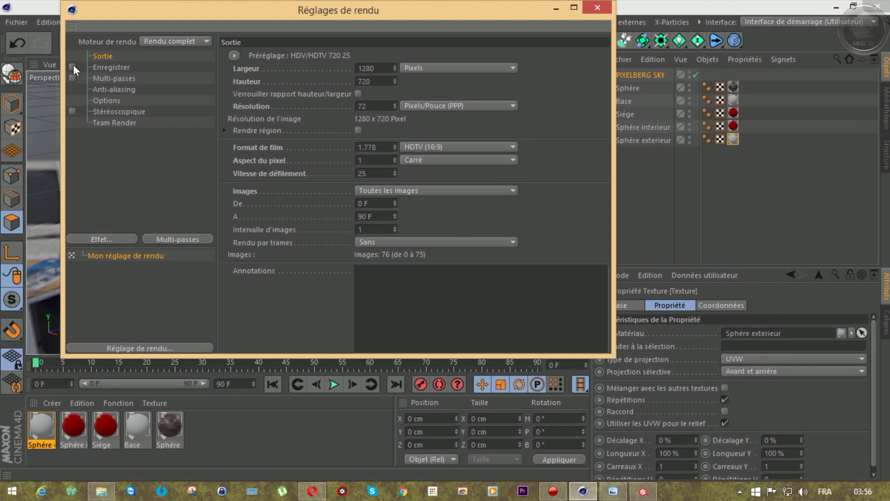
pyautogui.click(380, 193)
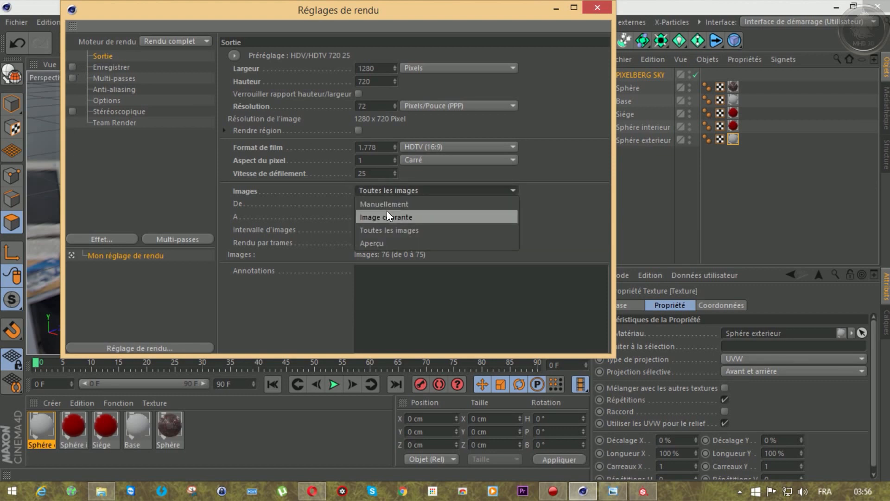
pyautogui.click(387, 210)
pyautogui.click(597, 8)
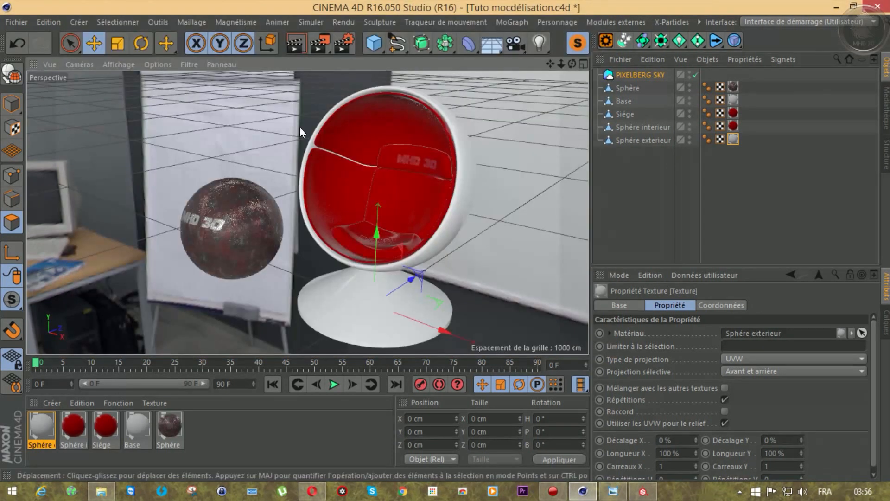
# - Add the Illumination globale render effect with its samples set to Bas and the irradiance cache records set to Basse
pyautogui.click(345, 42)
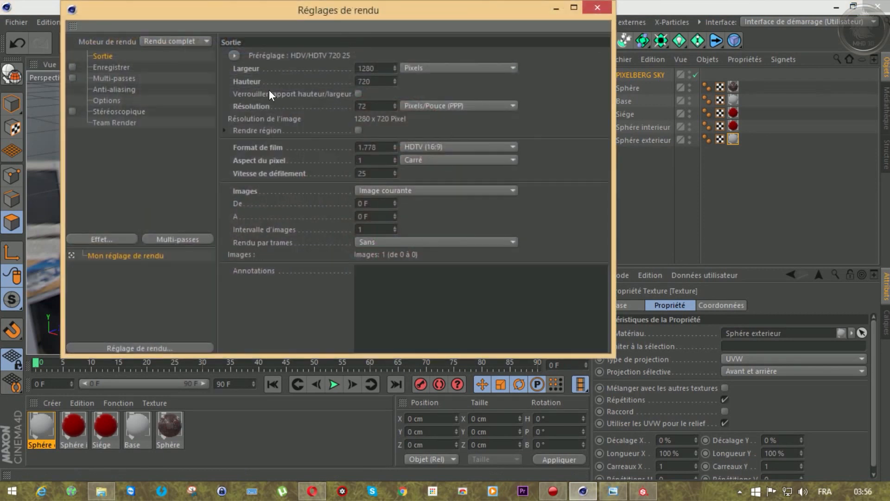
pyautogui.click(115, 237)
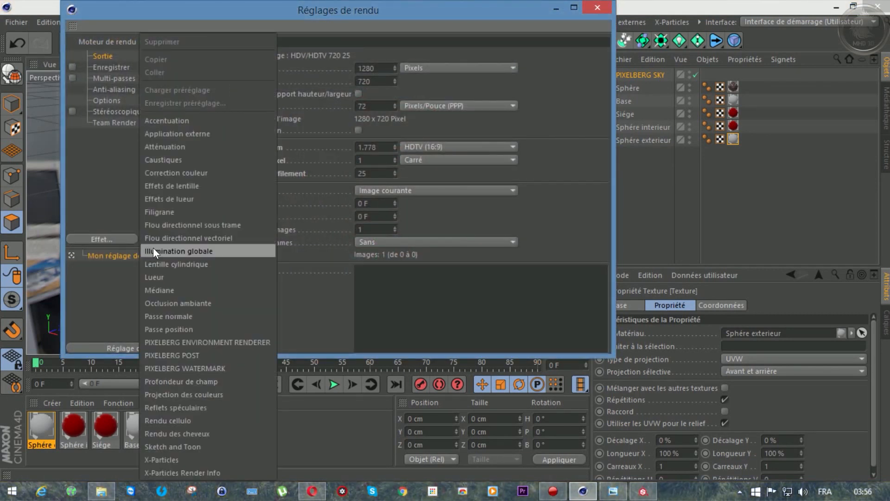
pyautogui.click(153, 251)
pyautogui.click(400, 139)
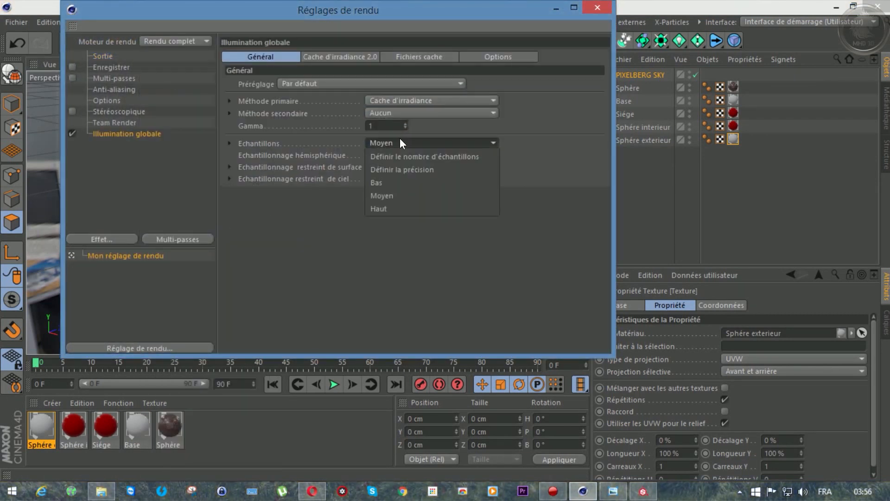
pyautogui.click(395, 184)
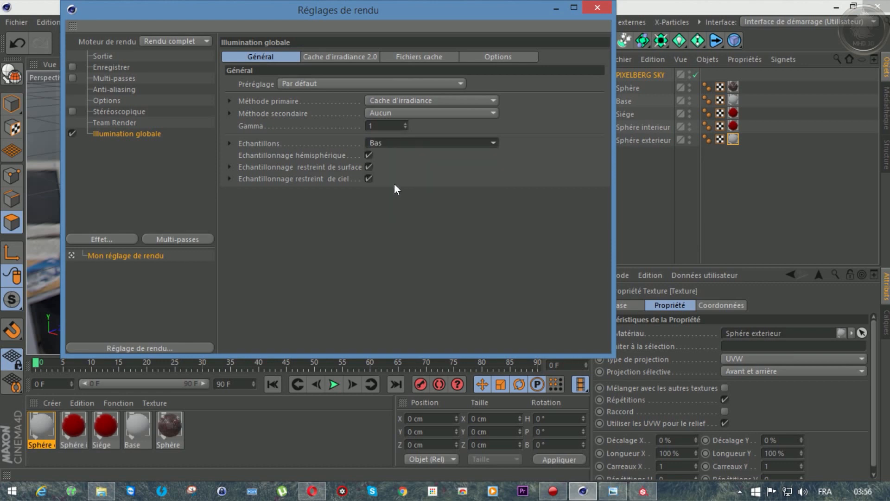
pyautogui.click(350, 53)
pyautogui.click(367, 83)
pyautogui.click(366, 122)
# - Add the Occlusion ambiante render effect with its default values and close the render settings
pyautogui.click(117, 238)
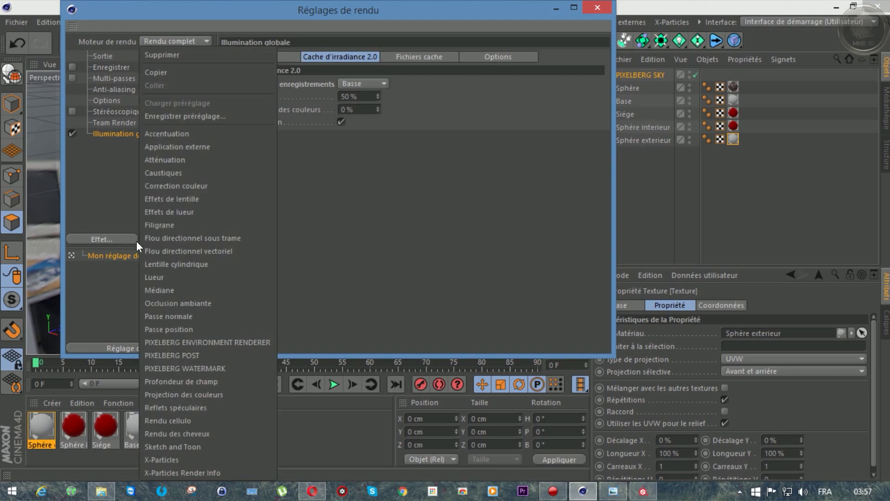
pyautogui.click(176, 297)
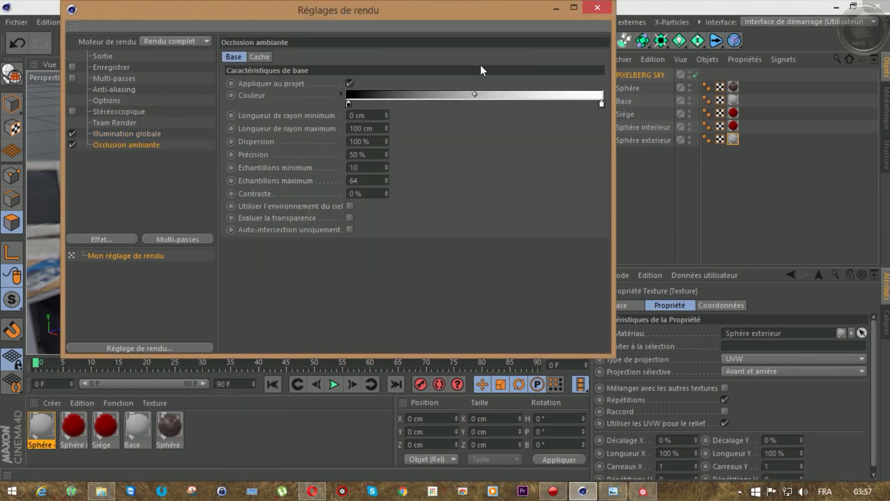
pyautogui.click(597, 8)
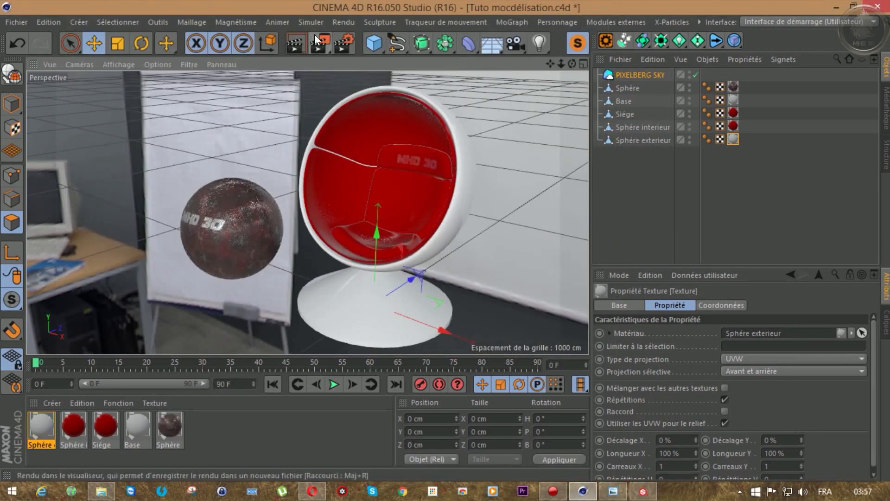
# - Save the project, render the current frame to the Picture Viewer and close the viewer
pyautogui.click(18, 22)
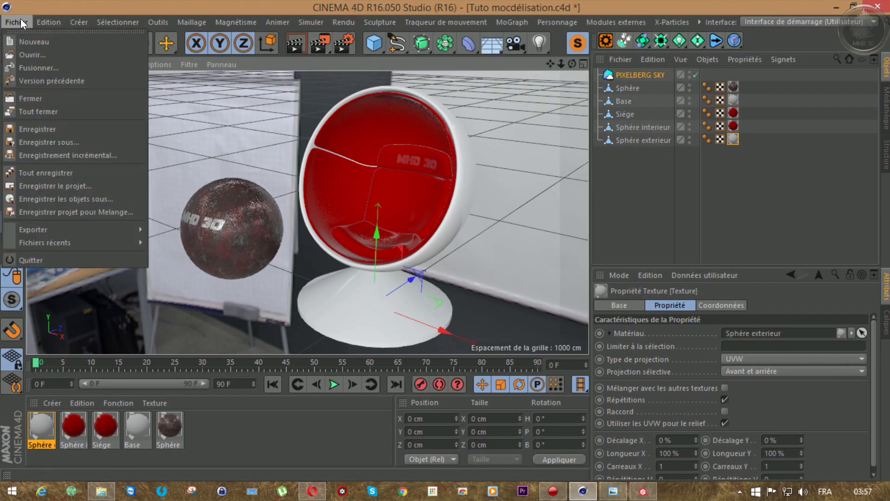
pyautogui.click(319, 44)
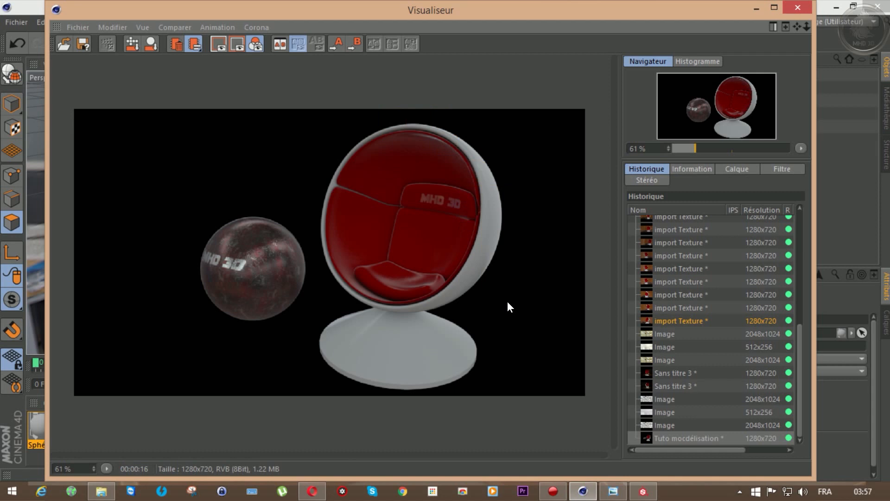
pyautogui.click(796, 8)
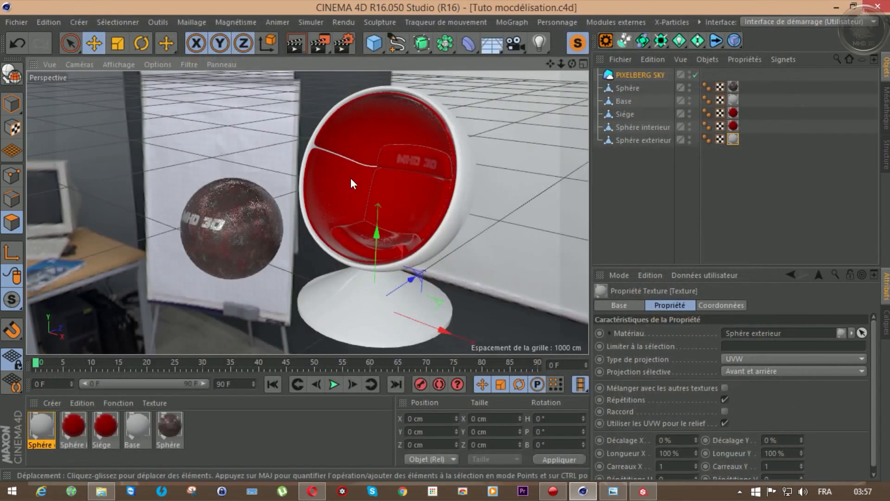
# - Add a Plane object as the floor and set its width and height to 6000 cm
pyautogui.moveTo(376, 48); pyautogui.dragTo(493, 85)
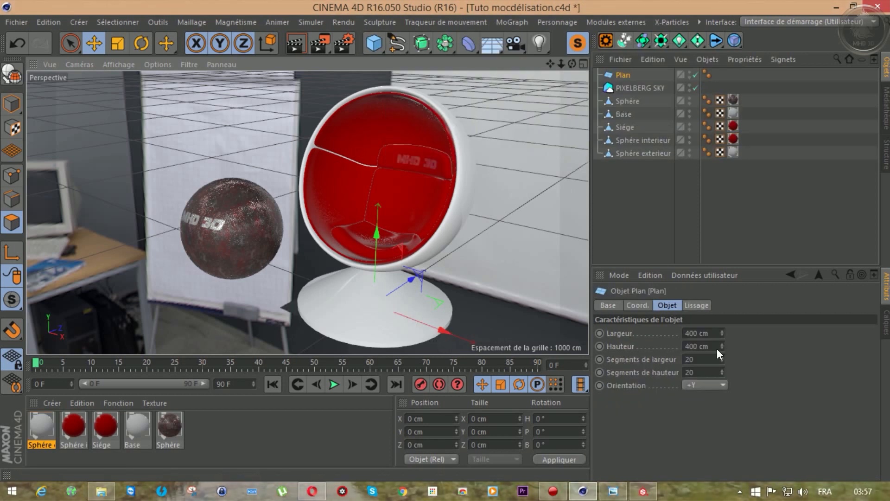
pyautogui.moveTo(718, 344); pyautogui.dragTo(667, 345)
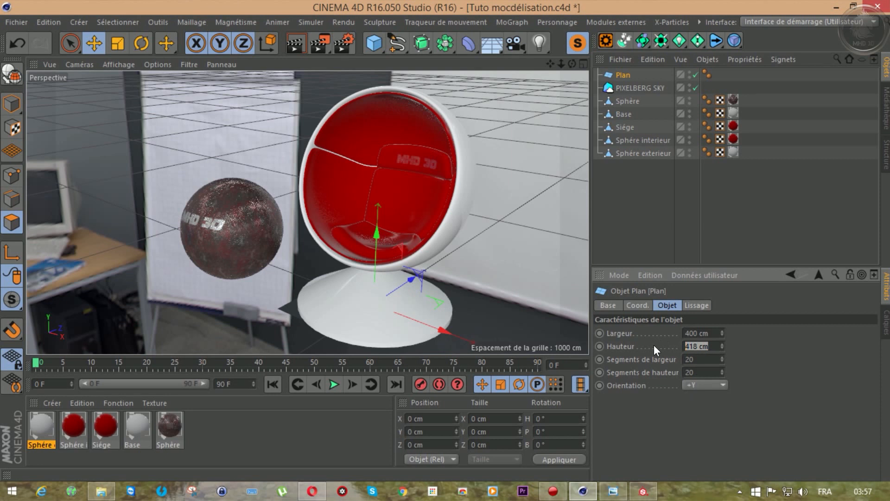
pyautogui.write('2000')
pyautogui.press('Return')
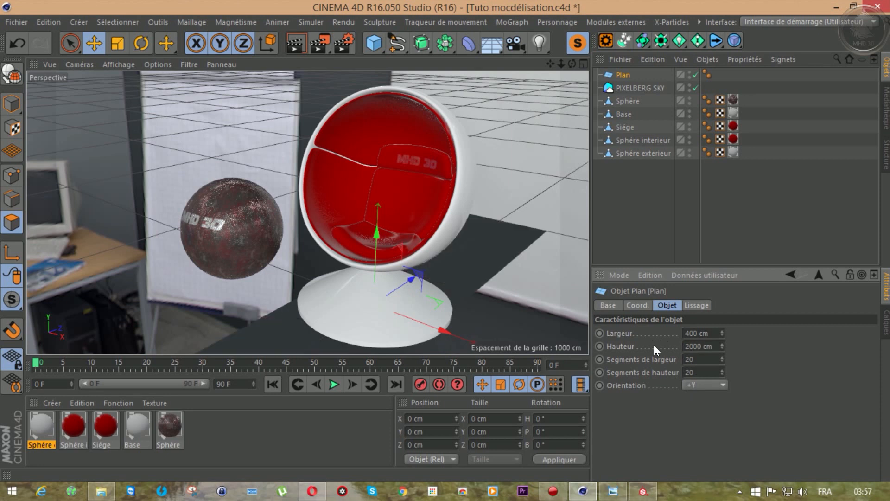
pyautogui.moveTo(707, 332); pyautogui.dragTo(667, 332)
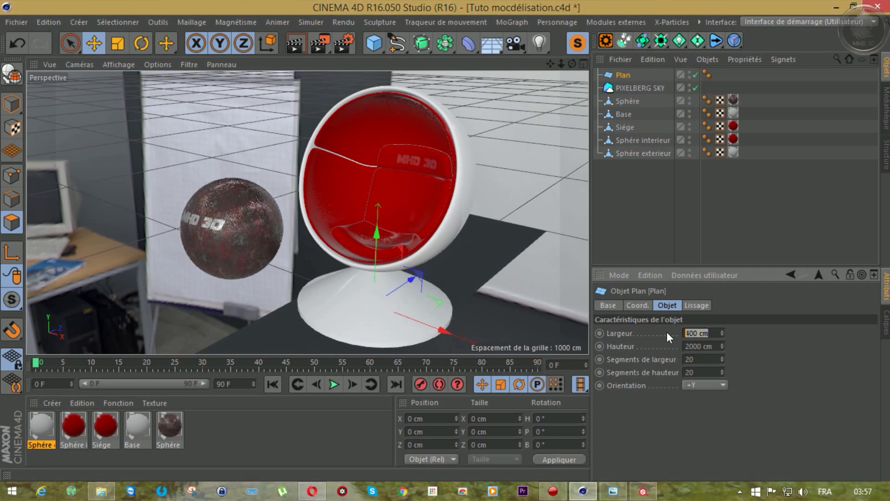
pyautogui.write('6000')
pyautogui.press('Return')
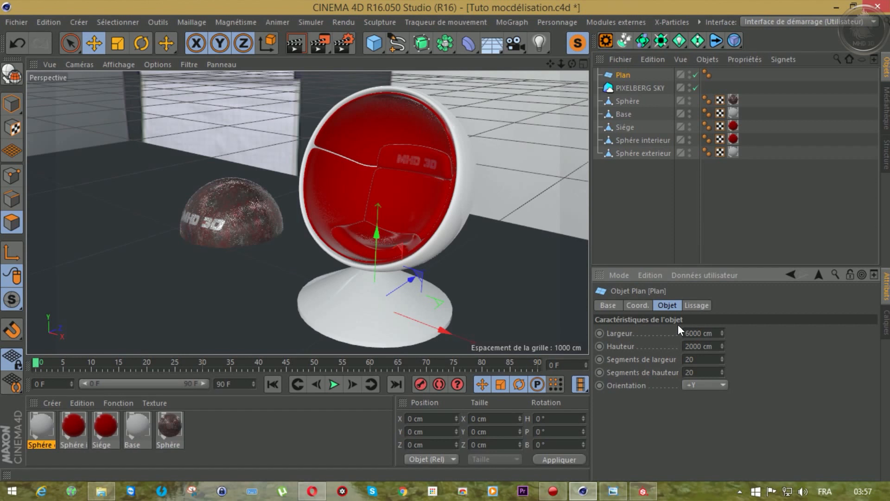
pyautogui.moveTo(713, 346); pyautogui.dragTo(677, 348)
pyautogui.write('6000')
pyautogui.press('Return')
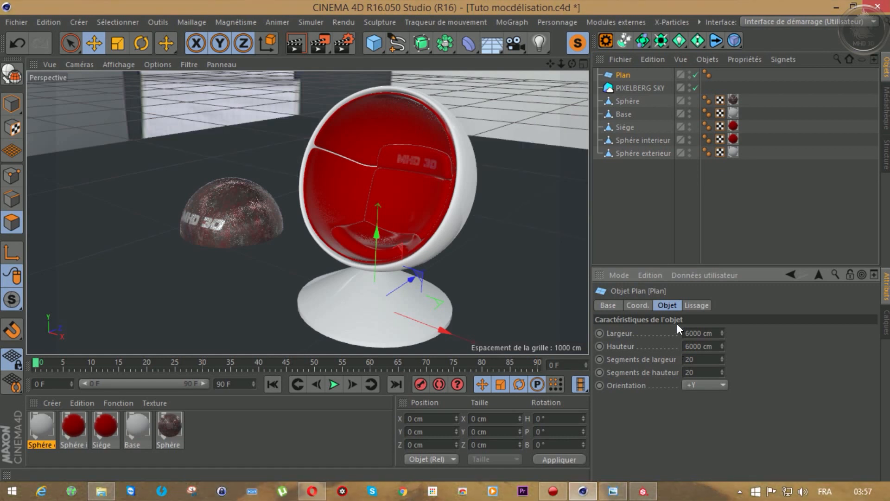
# - Drop the Sphère object to the floor so that it rests on the plane
pyautogui.click(627, 103)
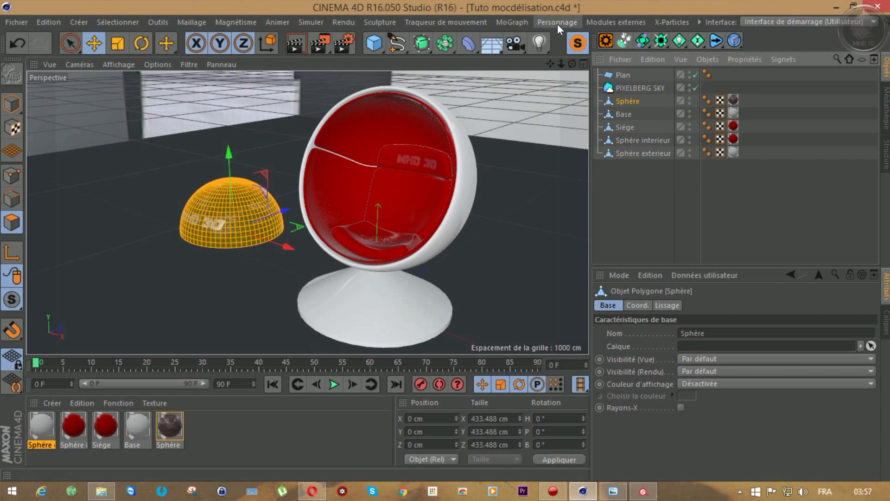
pyautogui.click(598, 22)
pyautogui.click(623, 138)
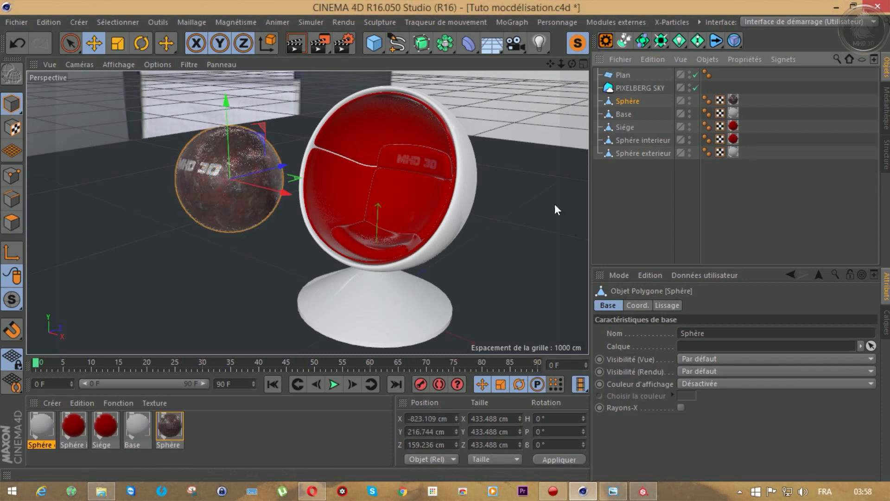
# - Duplicate the floor plane as a back wall with its P rotation at 90°, moved behind the chair to about Z 665 cm
pyautogui.click(622, 76)
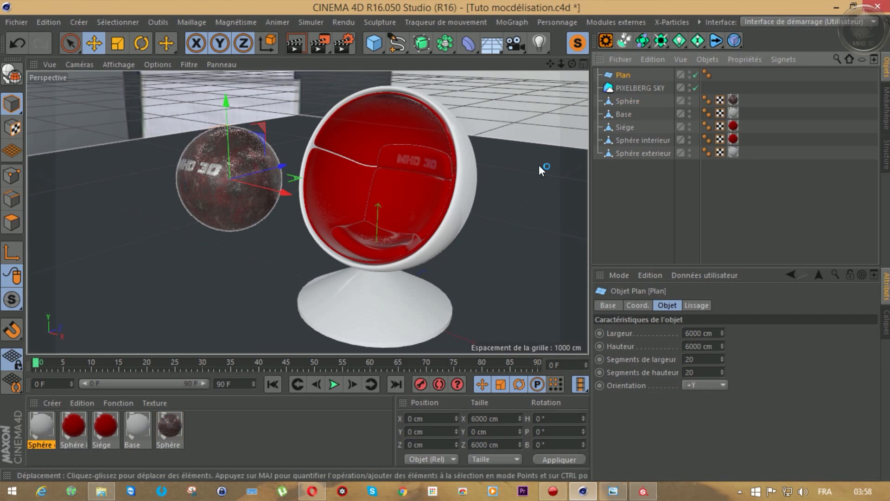
pyautogui.hotkey('ctrl', 'c')
pyautogui.hotkey('ctrl', 'v')
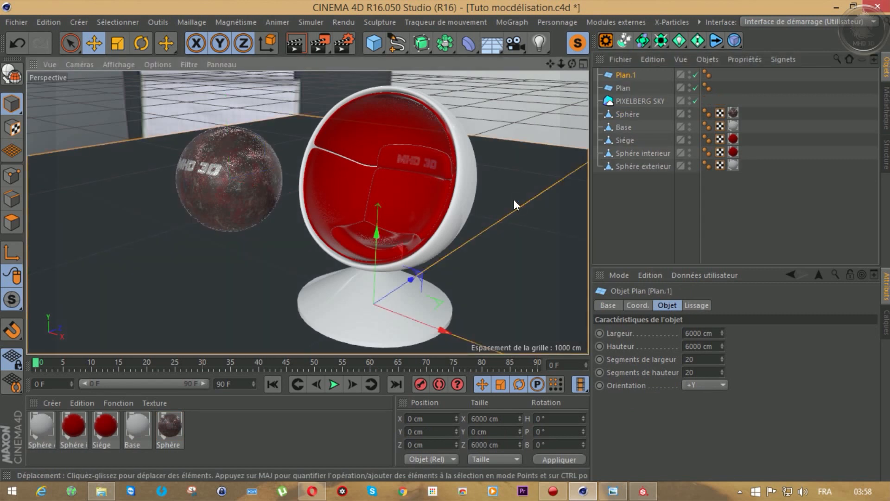
pyautogui.click(553, 436)
pyautogui.write('9')
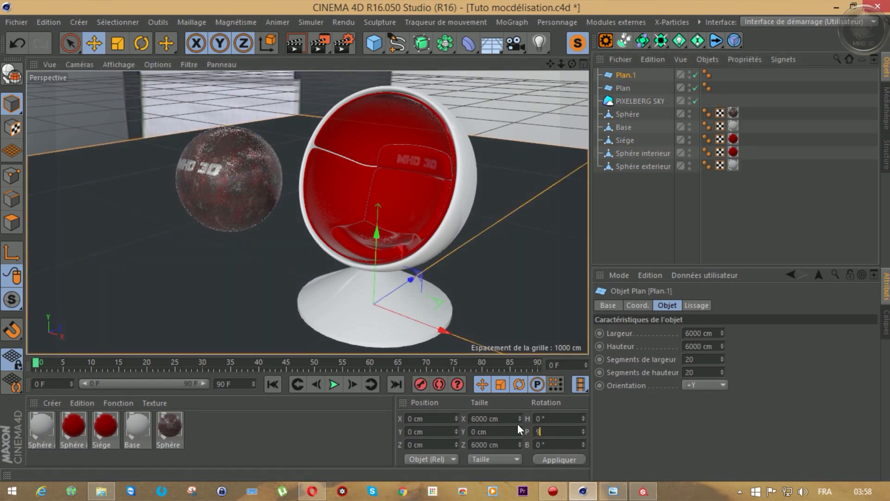
pyautogui.write('0')
pyautogui.press('Return')
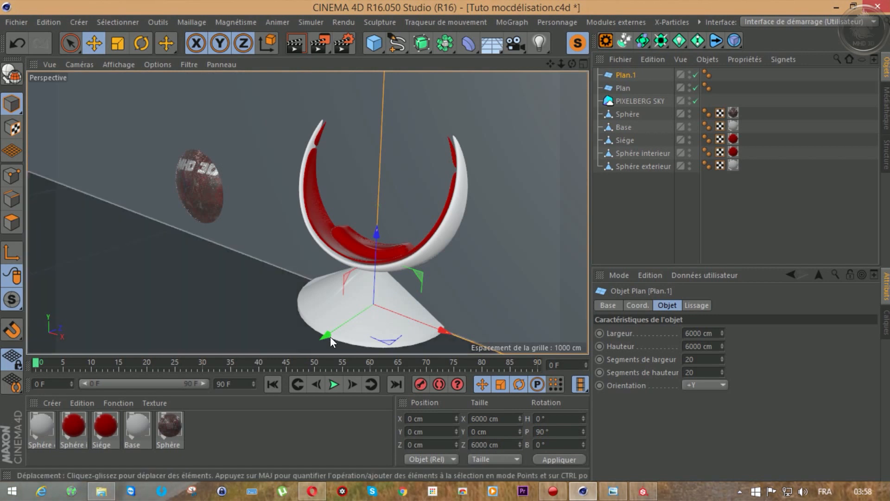
pyautogui.moveTo(341, 331); pyautogui.dragTo(447, 292)
pyautogui.moveTo(551, 64)
pyautogui.mouseDown()
pyautogui.moveTo(512, 62)
pyautogui.moveTo(682, 86)
pyautogui.moveTo(686, 96)
pyautogui.mouseUp()
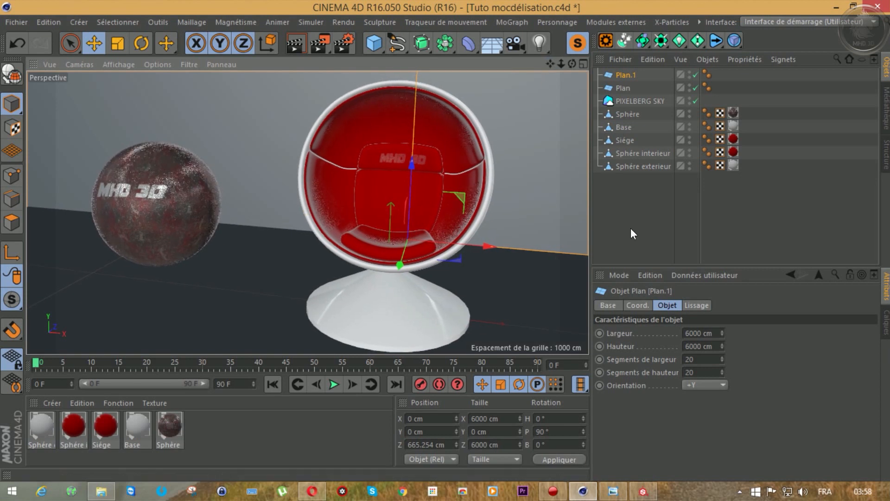
# - Add a directional light to the PIXELBERG SKY map on the floor area below the whiteboard and render the view
pyautogui.click(636, 101)
pyautogui.click(718, 306)
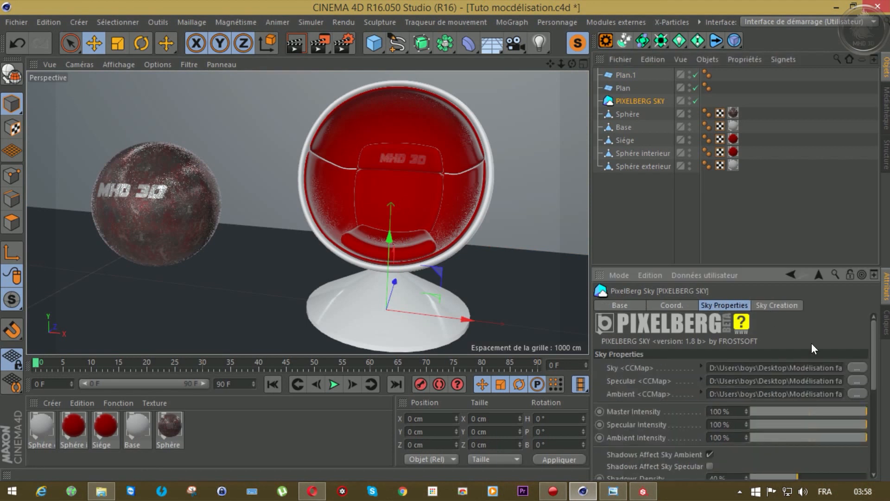
pyautogui.moveTo(868, 351); pyautogui.dragTo(870, 417)
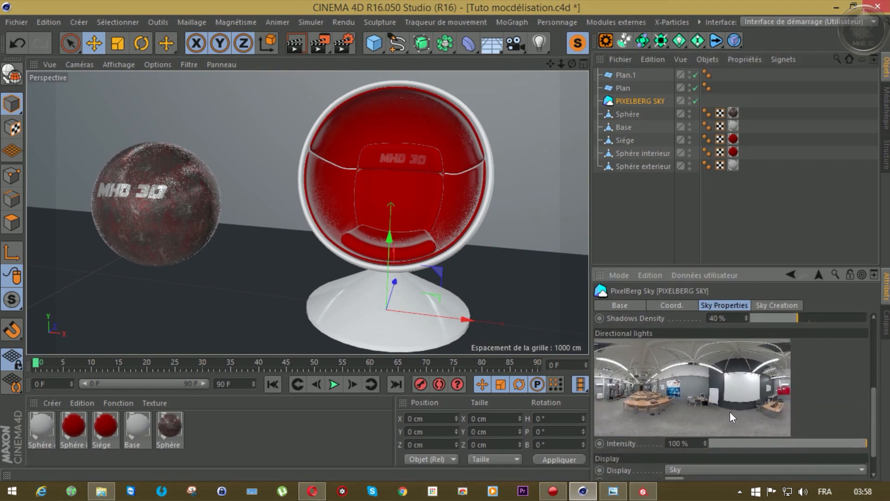
pyautogui.moveTo(735, 416); pyautogui.dragTo(740, 422)
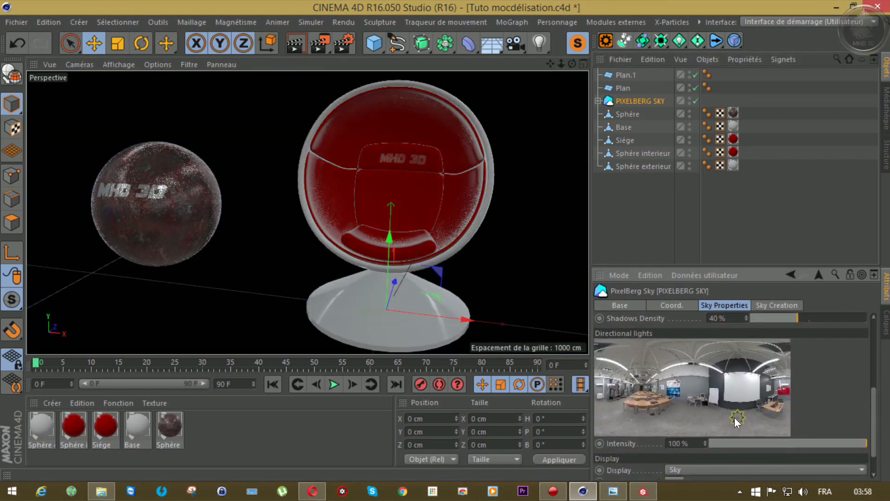
pyautogui.click(297, 43)
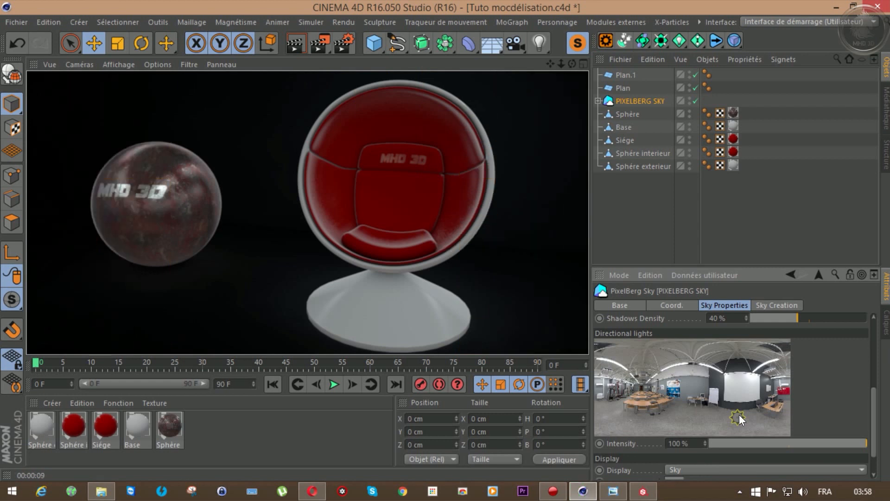
# - Add a second directional light near the lower-left corner of the sky map and save the project
pyautogui.click(613, 420)
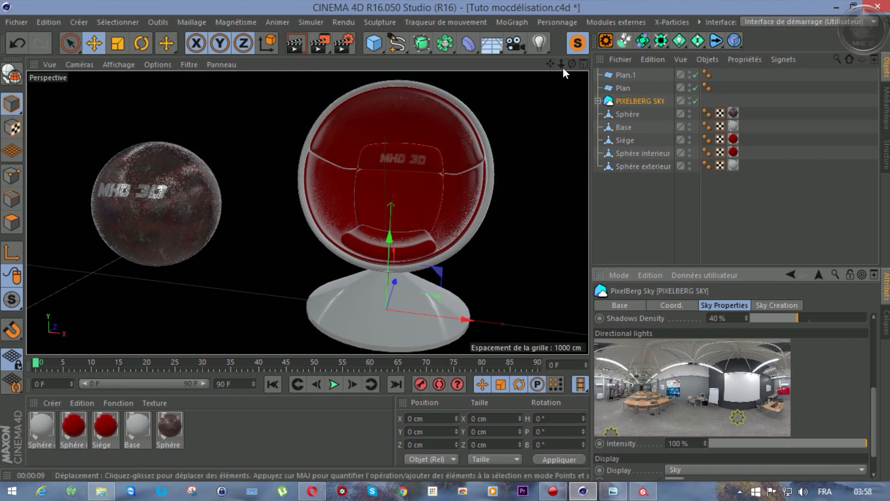
pyautogui.moveTo(572, 64); pyautogui.dragTo(356, 52)
pyautogui.click(16, 22)
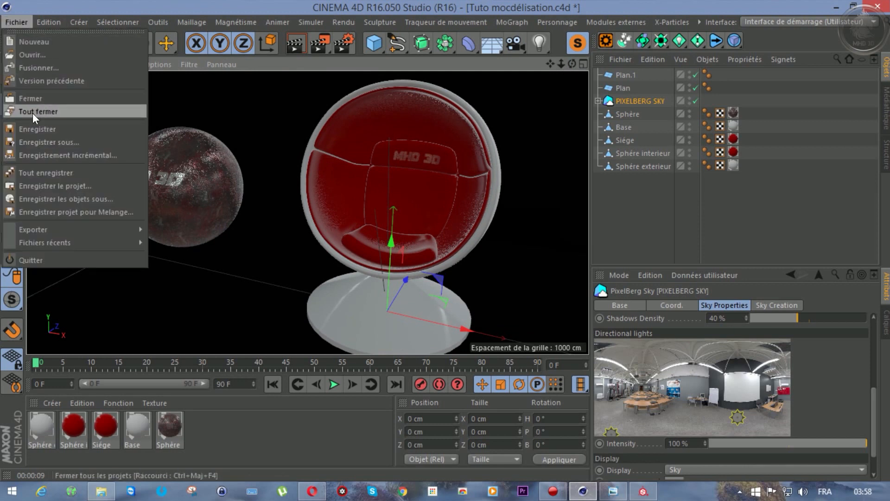
pyautogui.click(19, 128)
# - Bring the Chicago Wood Floor material into the scene from the Wood folder of GSG_Texture_Kit_Pro in the content browser
pyautogui.click(885, 108)
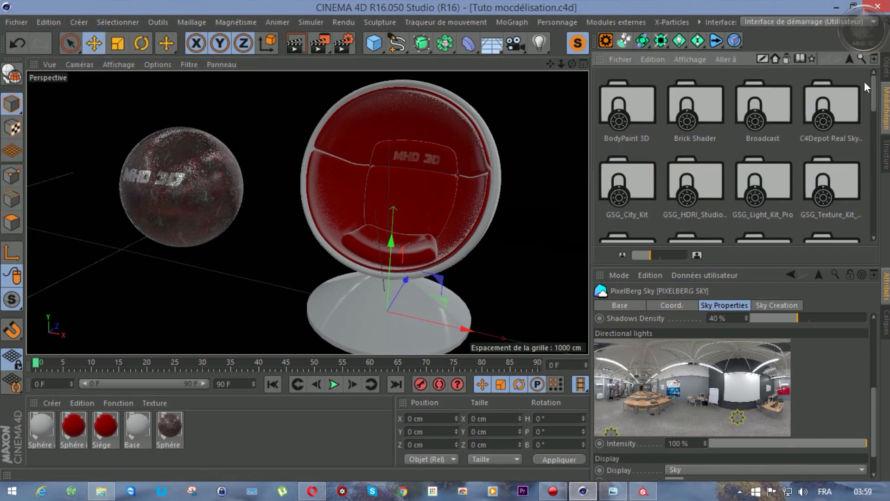
pyautogui.click(872, 59)
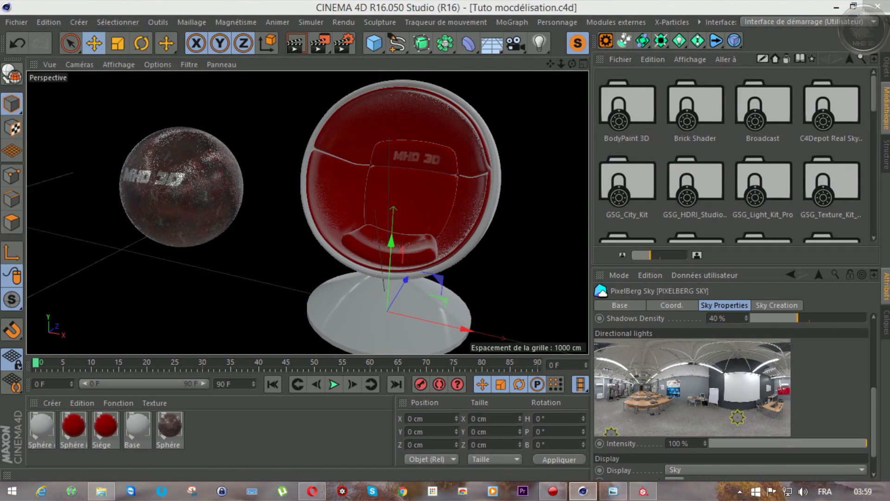
pyautogui.moveTo(571, 91); pyautogui.dragTo(272, 44)
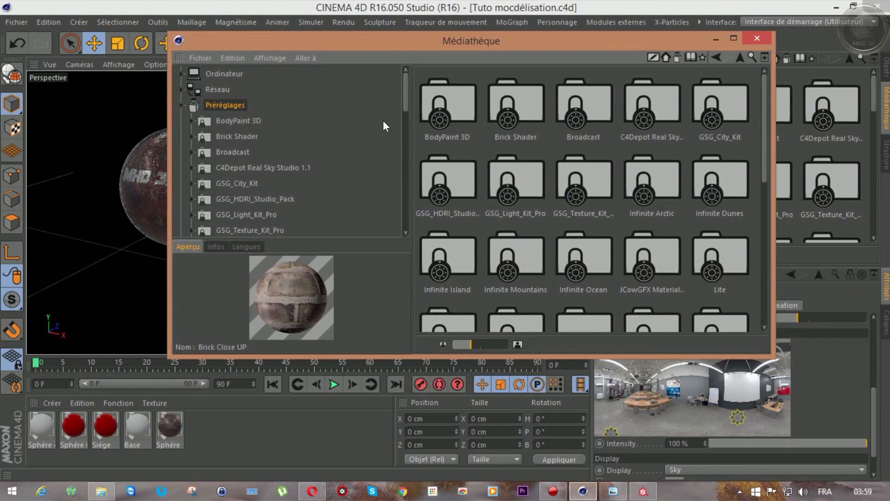
pyautogui.moveTo(407, 101); pyautogui.dragTo(392, 121)
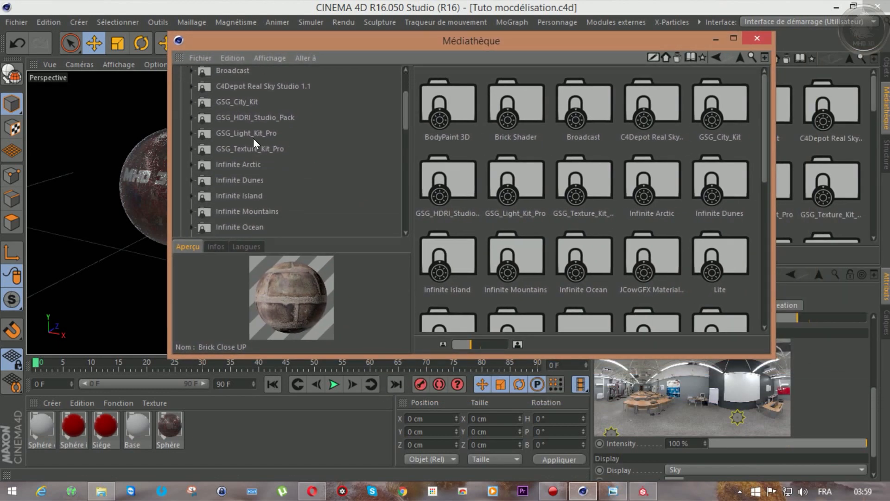
pyautogui.click(235, 149)
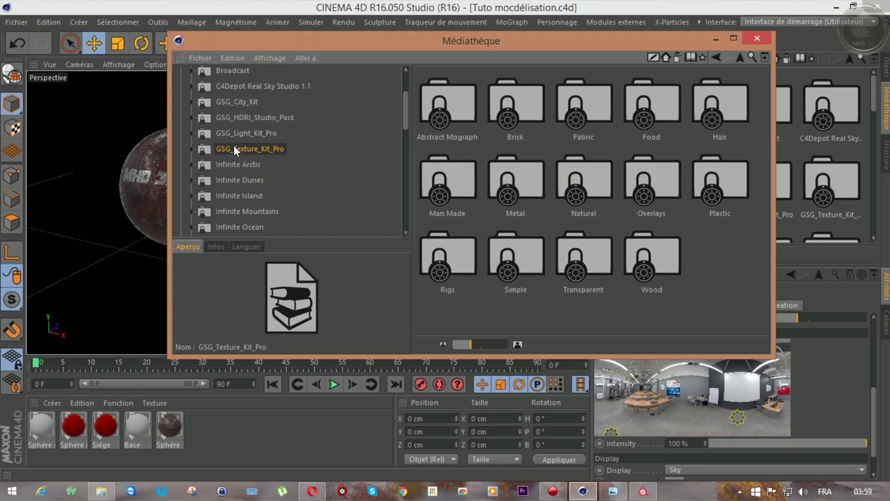
pyautogui.click(192, 149)
pyautogui.moveTo(403, 108); pyautogui.dragTo(403, 135)
pyautogui.click(237, 198)
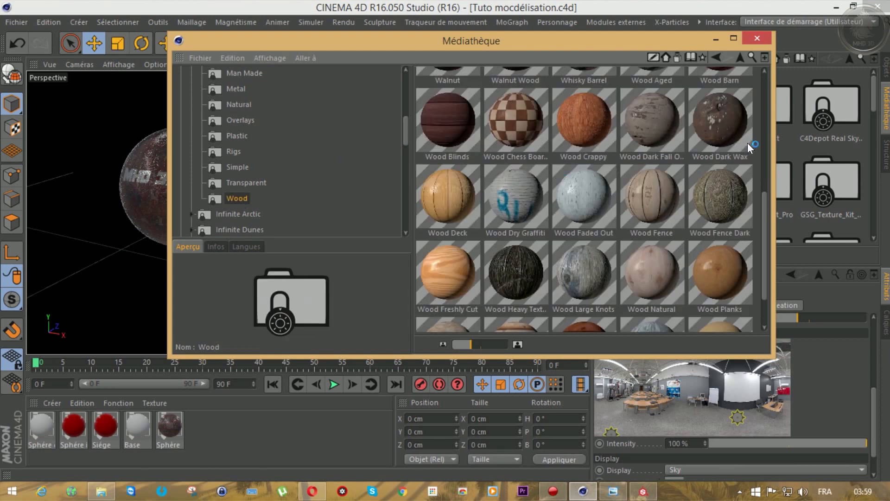
pyautogui.moveTo(763, 211); pyautogui.dragTo(762, 94)
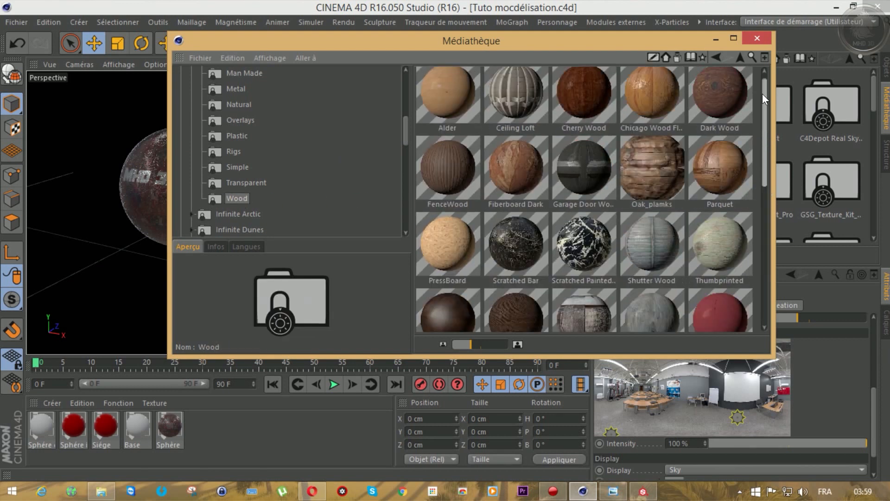
pyautogui.moveTo(638, 87); pyautogui.dragTo(363, 303)
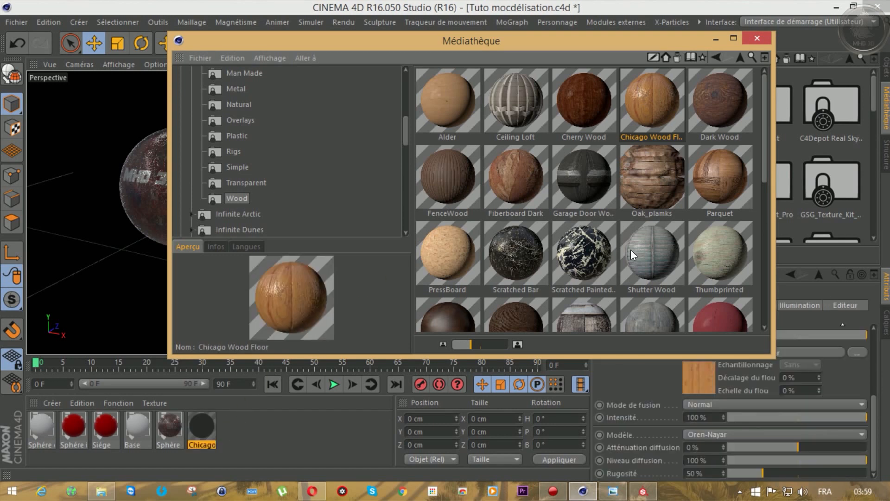
# - Bring the Brick Painted Loft material into the scene from the kit's Brick folder and close the content browser window
pyautogui.moveTo(761, 164); pyautogui.dragTo(767, 281)
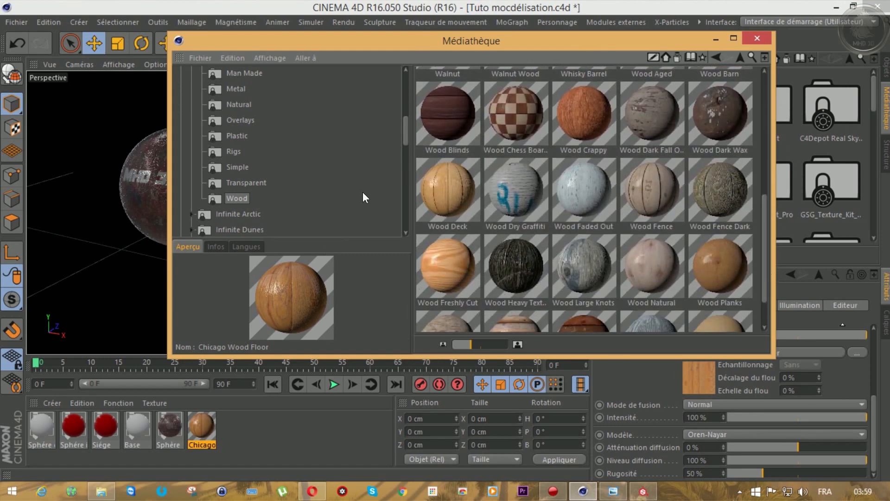
pyautogui.moveTo(403, 138); pyautogui.dragTo(402, 115)
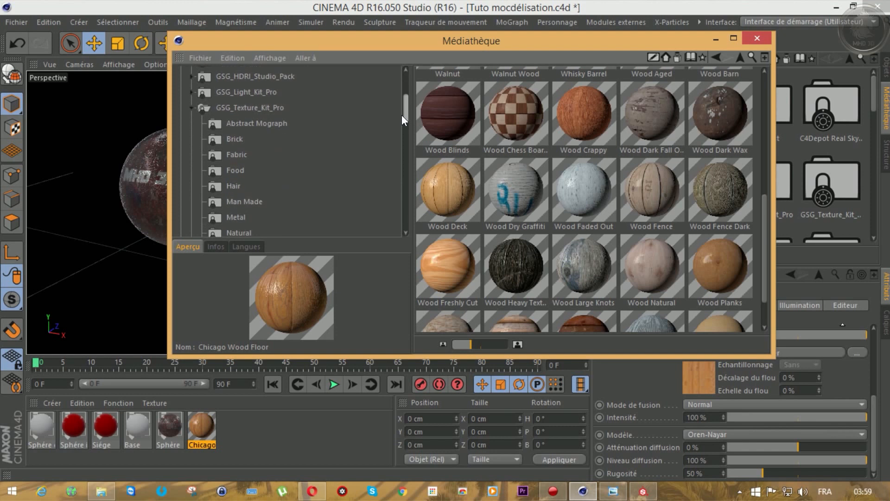
pyautogui.click(228, 141)
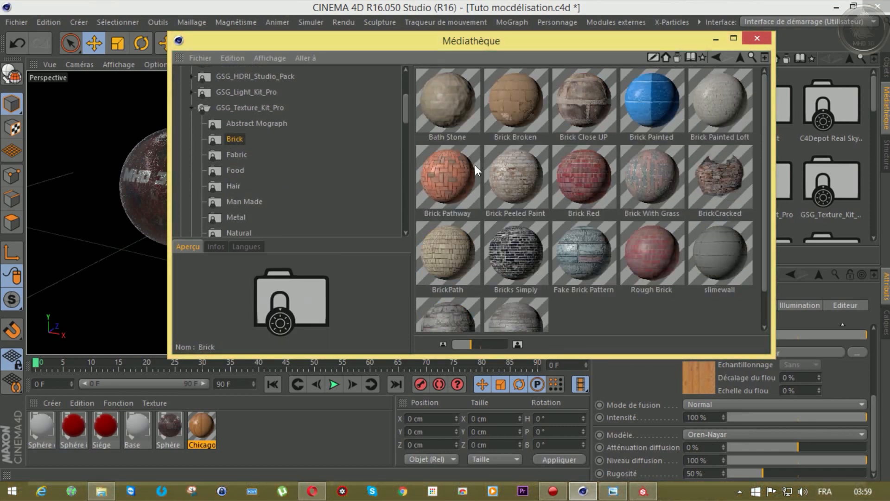
pyautogui.click(712, 101)
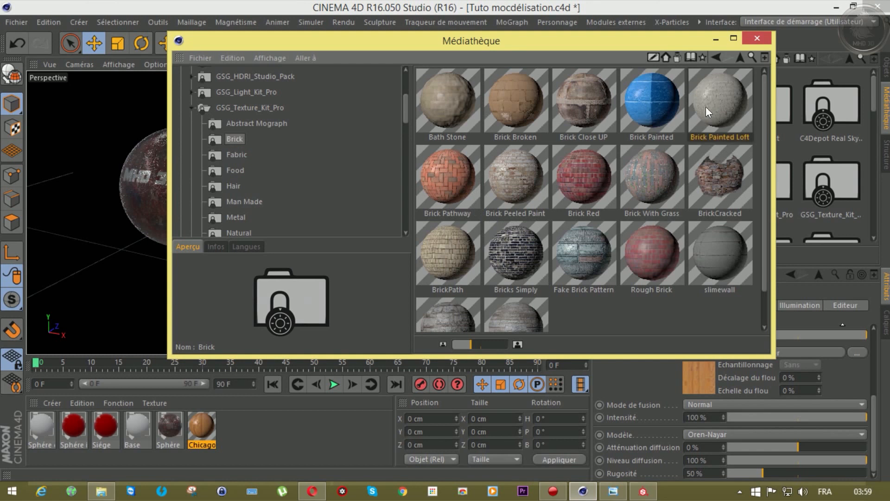
pyautogui.moveTo(264, 423); pyautogui.dragTo(265, 422)
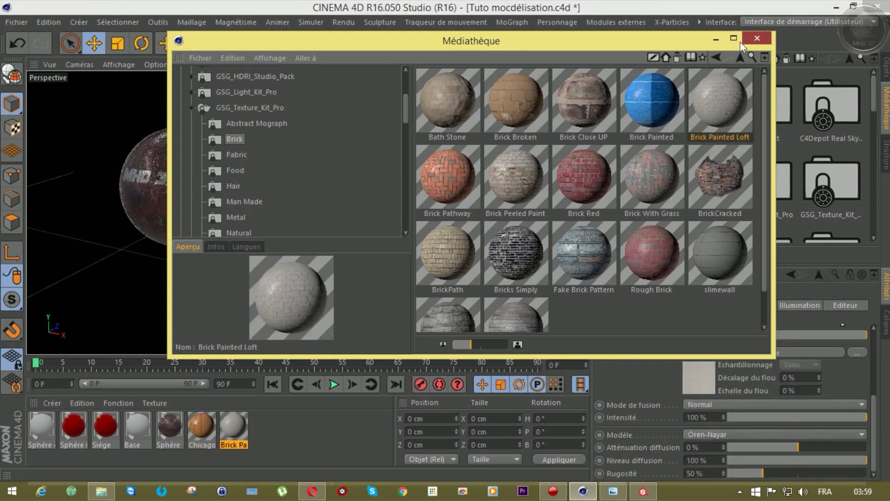
pyautogui.click(757, 38)
# - Apply the Chicago Wood Floor material to the floor plane and set its X and Y texture lengths to 20 %
pyautogui.click(886, 69)
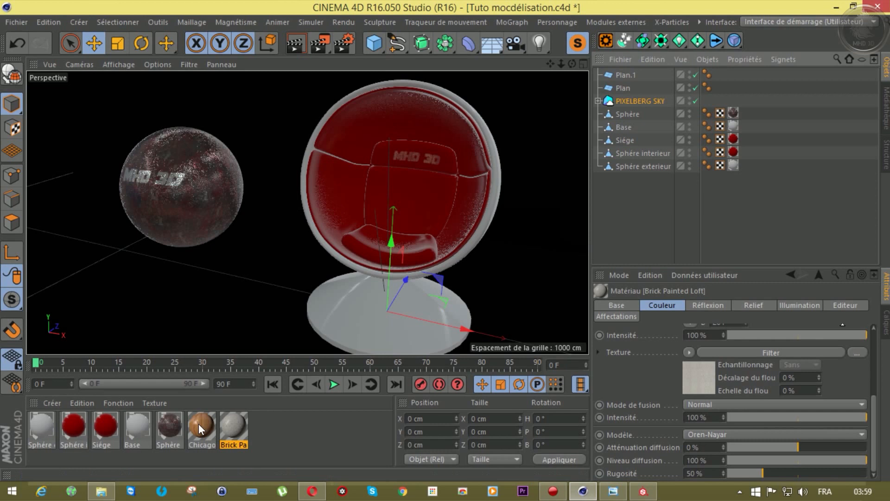
pyautogui.moveTo(624, 93); pyautogui.dragTo(624, 89)
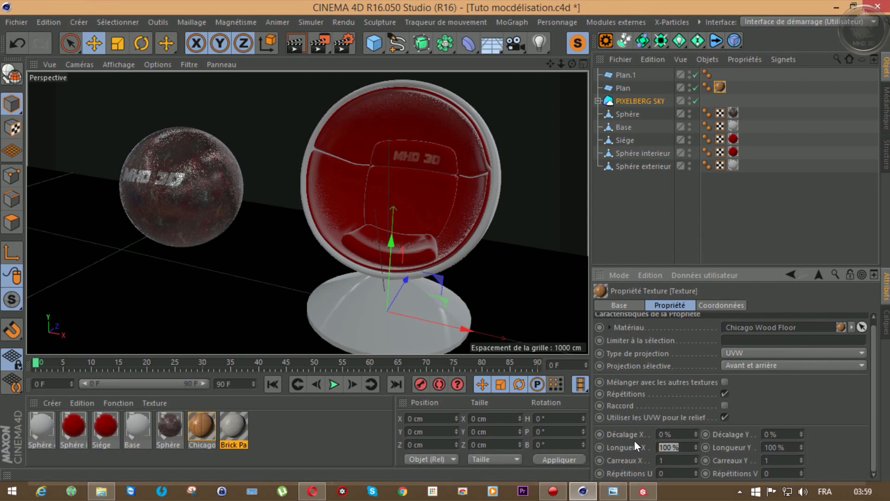
pyautogui.write('20')
pyautogui.press('Return')
pyautogui.write('20')
pyautogui.press('Return')
# - Apply the Brick Painted Loft material to the upright wall plane Plan.1
pyautogui.moveTo(227, 425)
pyautogui.mouseDown()
pyautogui.moveTo(527, 149)
pyautogui.moveTo(630, 76)
pyautogui.mouseUp()
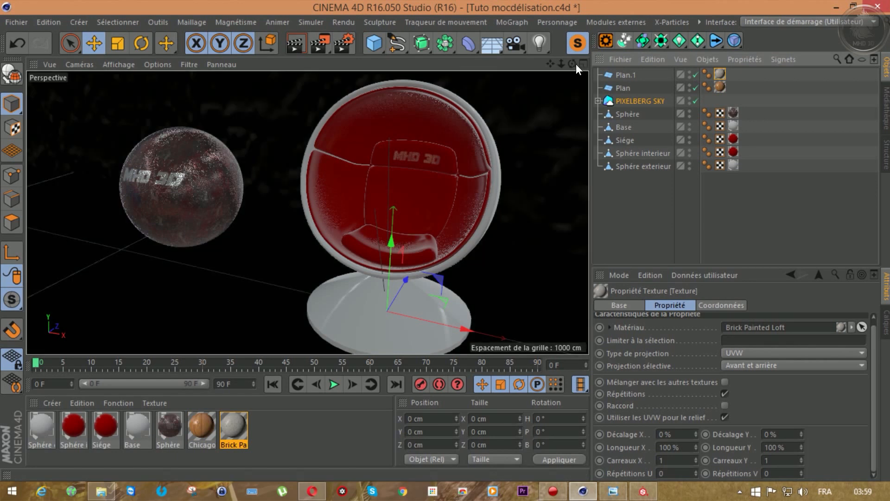
# - Render the scene with its wood floor and brick wall in the picture viewer and close the result
pyautogui.moveTo(572, 64); pyautogui.dragTo(540, 64)
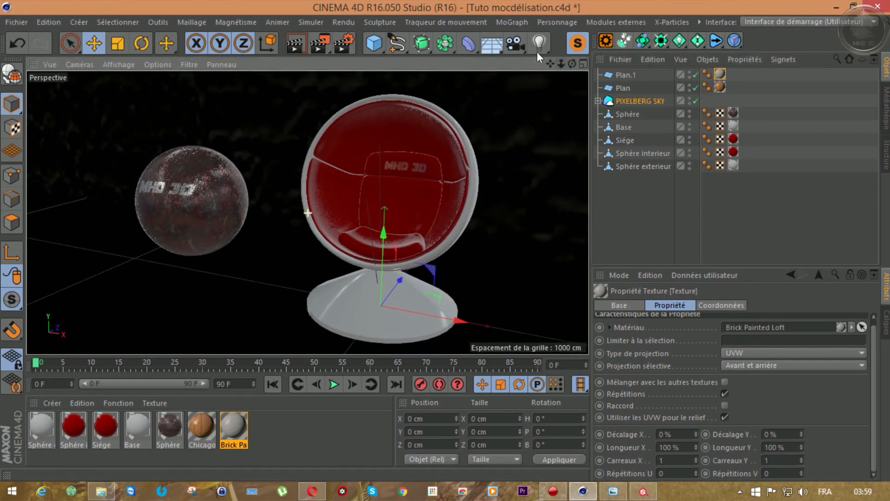
pyautogui.click(324, 38)
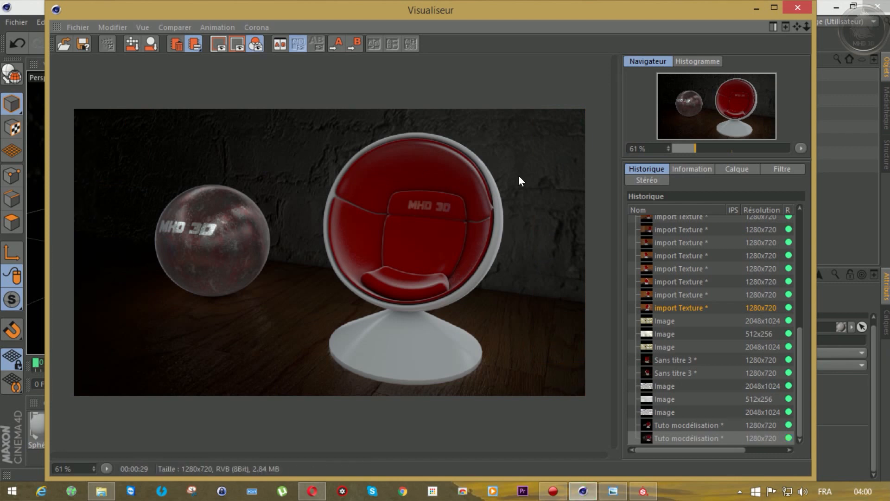
pyautogui.click(797, 7)
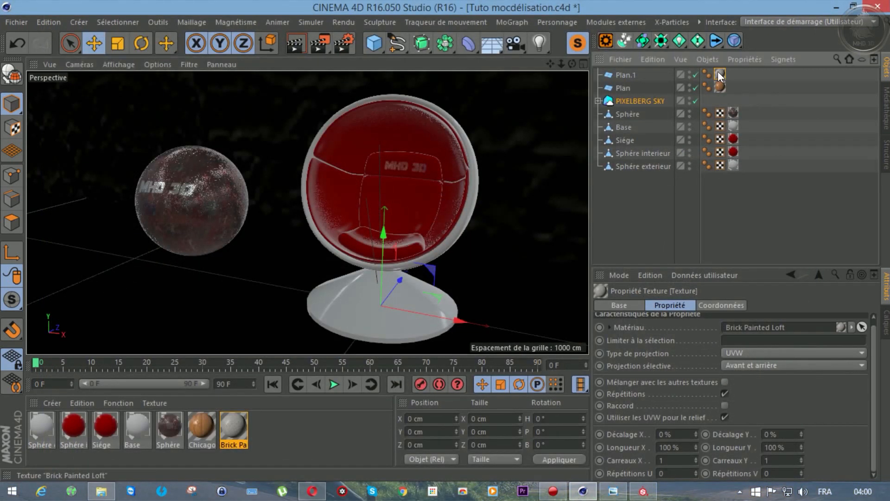
# - Set the X and Y texture lengths of the Brick Painted Loft material on Plan.1 to 30 %
pyautogui.click(678, 447)
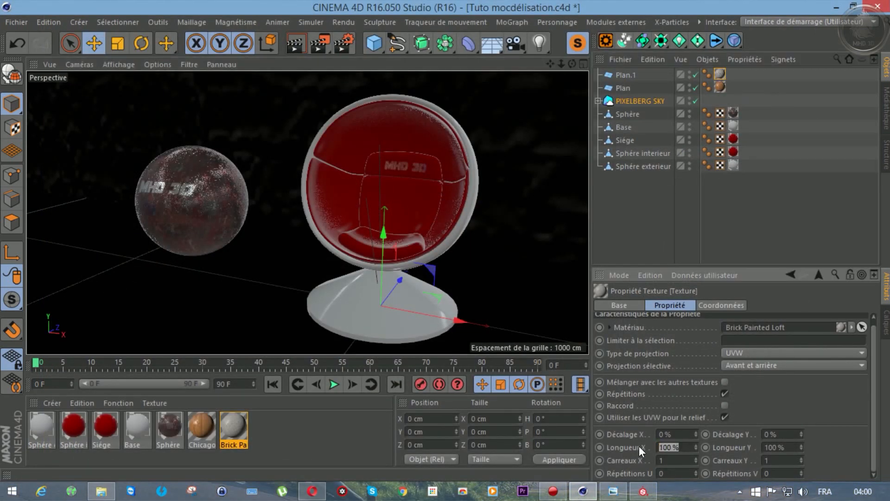
pyautogui.write('30')
pyautogui.press('Return')
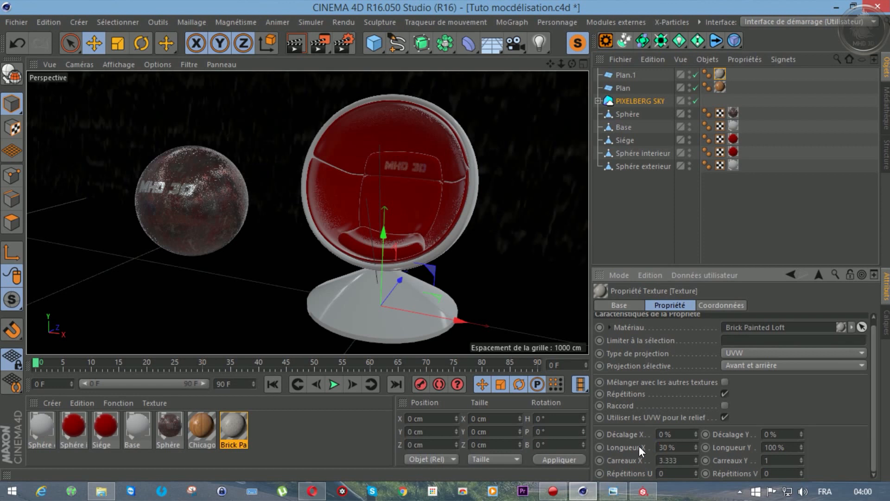
pyautogui.write('30')
pyautogui.press('Return')
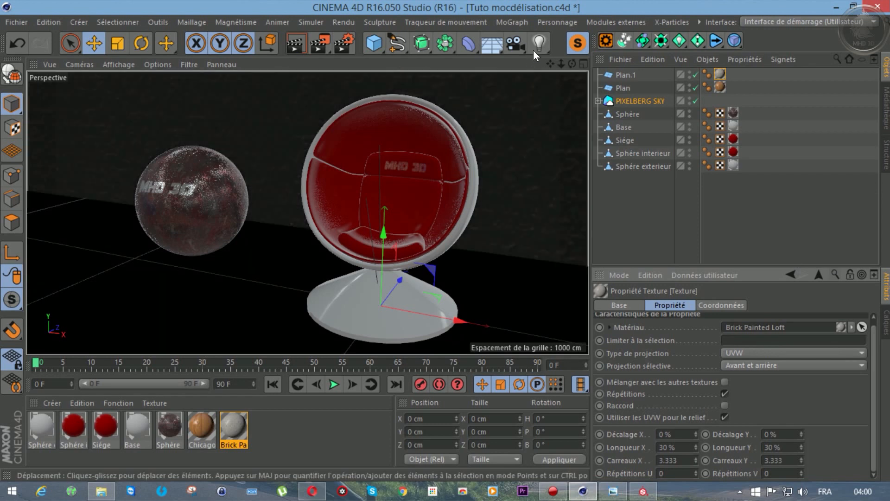
# - Add an omni light and place it at about 266 cm in Y and 63 cm in Z
pyautogui.click(534, 41)
pyautogui.moveTo(400, 281); pyautogui.dragTo(407, 276)
pyautogui.moveTo(390, 226); pyautogui.dragTo(403, 144)
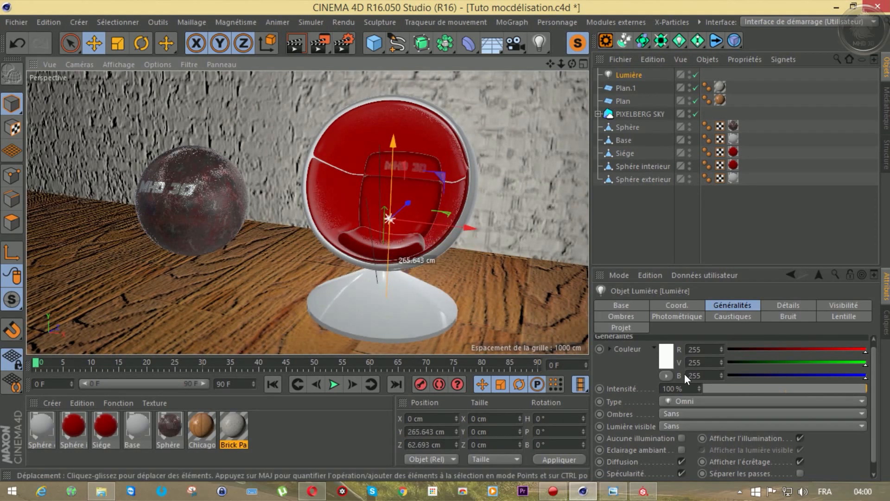
# - Set the light's shadows to Masques d'ombres (ombres diffuses) and its intensity to 51 %
pyautogui.click(693, 413)
pyautogui.click(693, 437)
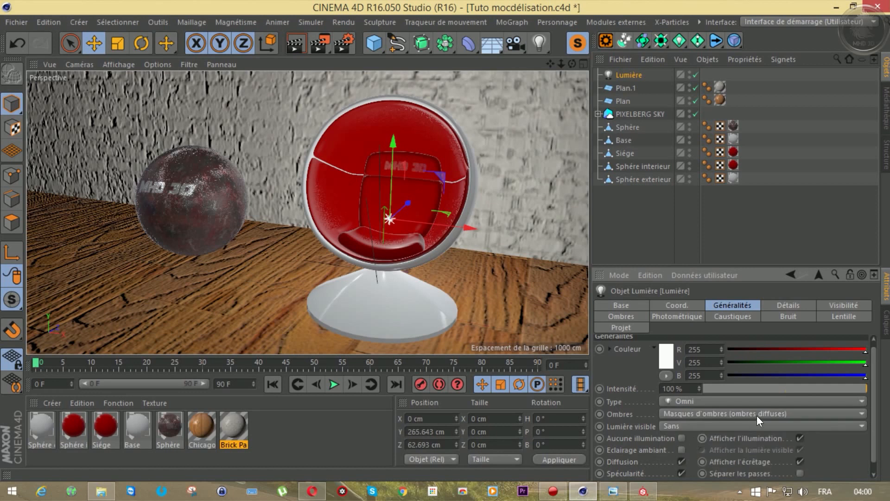
pyautogui.click(790, 388)
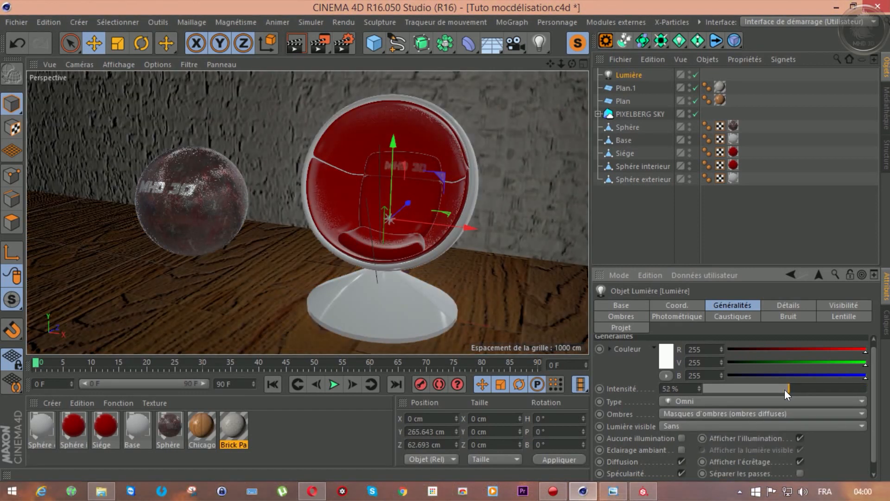
pyautogui.moveTo(784, 389); pyautogui.dragTo(782, 389)
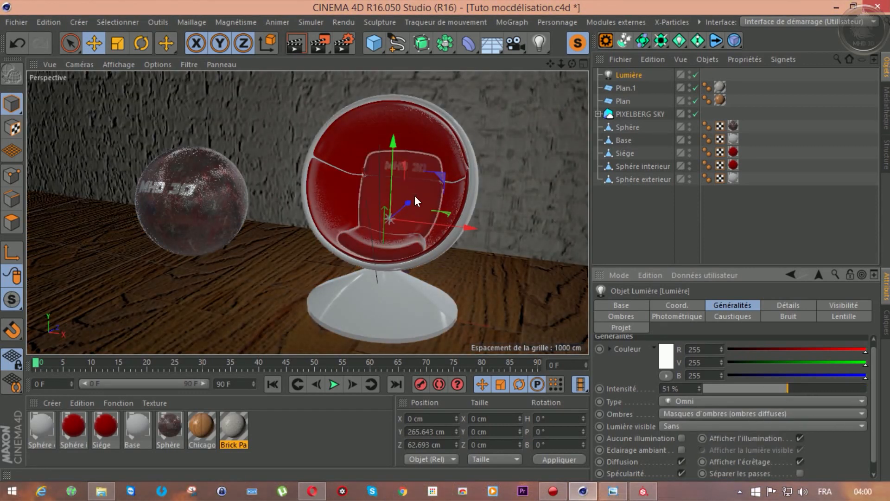
# - Move the light along Z to about 397 cm and test-render the scene in the picture viewer
pyautogui.moveTo(408, 201); pyautogui.dragTo(437, 188)
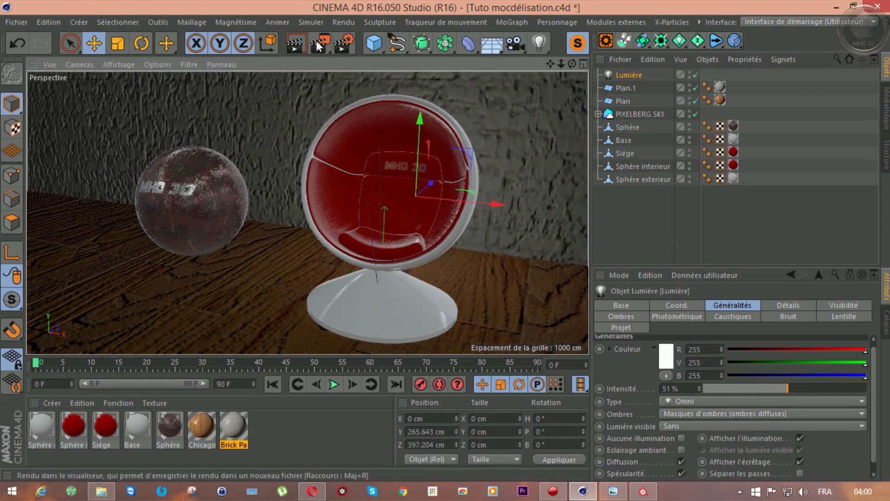
pyautogui.click(320, 40)
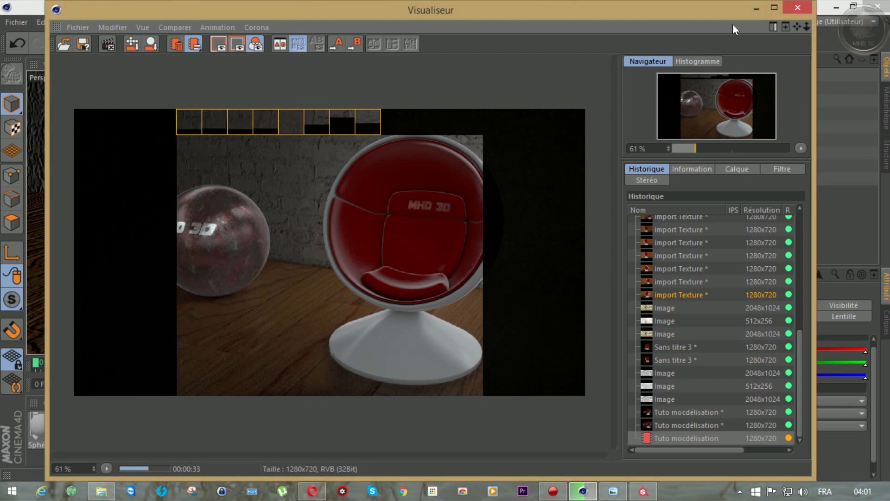
pyautogui.click(795, 7)
pyautogui.click(468, 295)
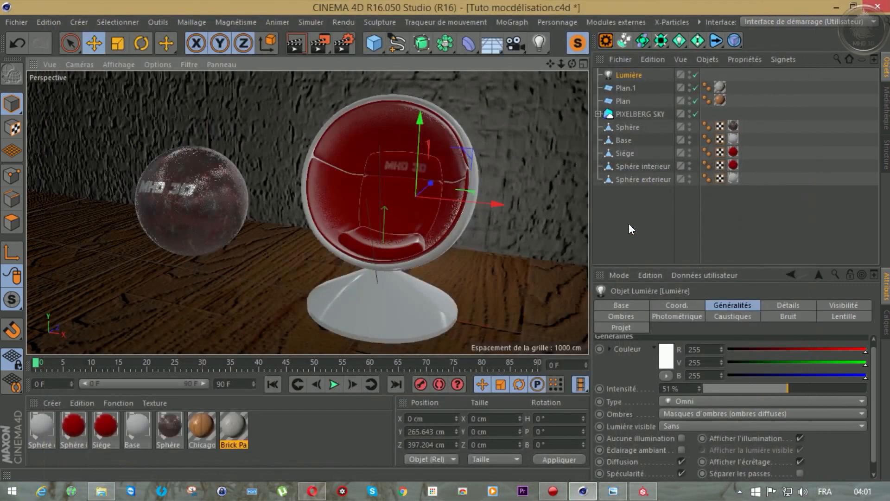
# - Restrict the light to the Siége object using the Inclure mode and test-render the result
pyautogui.click(621, 327)
pyautogui.click(664, 355)
pyautogui.click(664, 369)
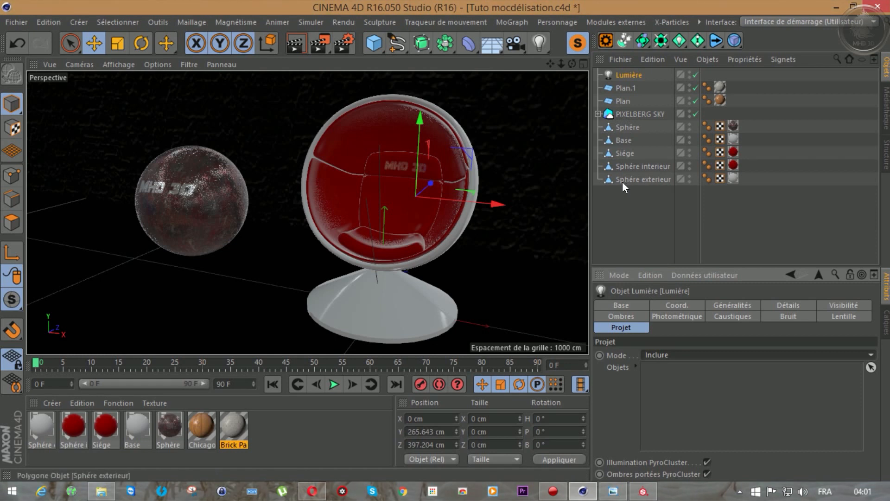
pyautogui.moveTo(626, 151); pyautogui.dragTo(636, 254)
pyautogui.moveTo(659, 366); pyautogui.dragTo(659, 368)
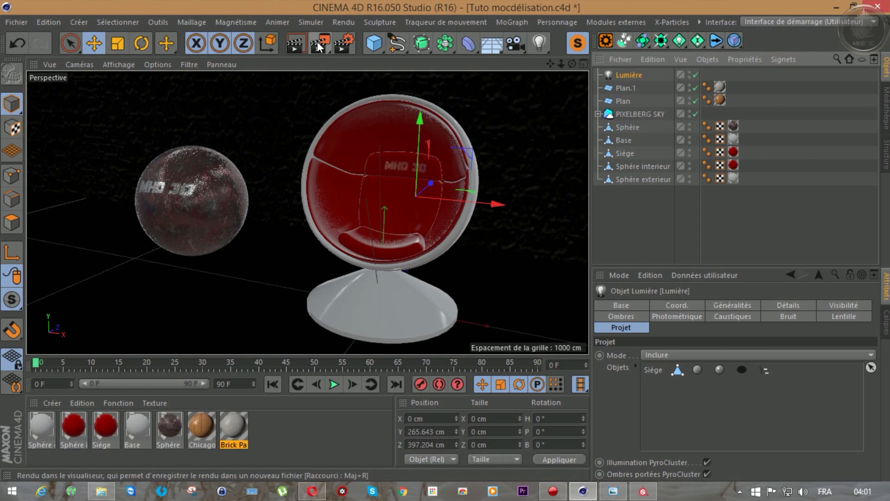
pyautogui.click(317, 42)
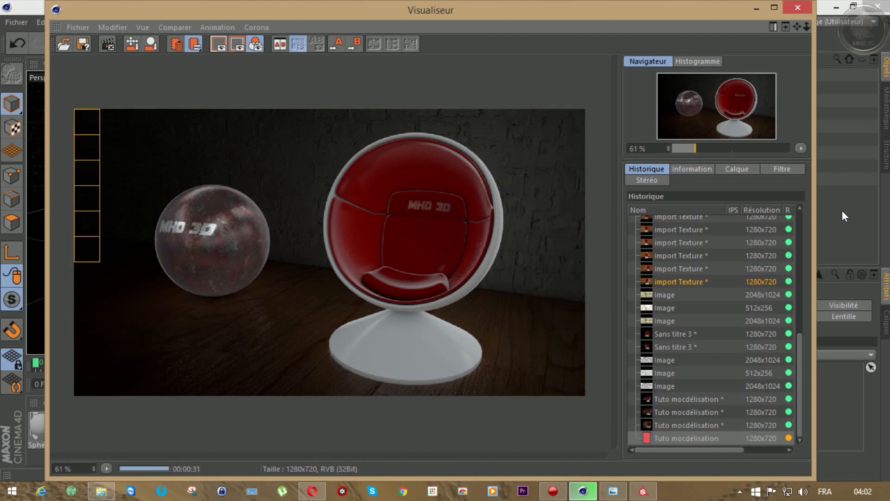
pyautogui.click(789, 8)
# - Rest the Sphère object on the floor at a Y position of 216.744 cm using an external module
pyautogui.moveTo(618, 212); pyautogui.dragTo(619, 121)
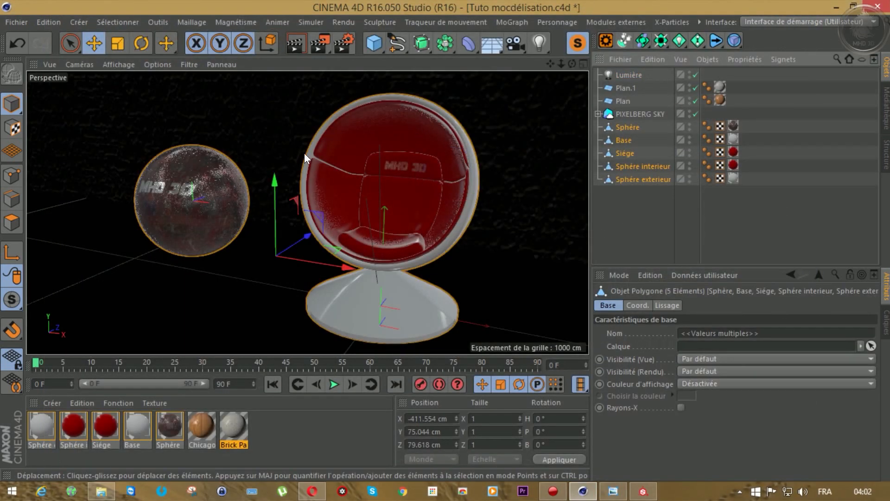
pyautogui.moveTo(273, 178); pyautogui.dragTo(286, 176)
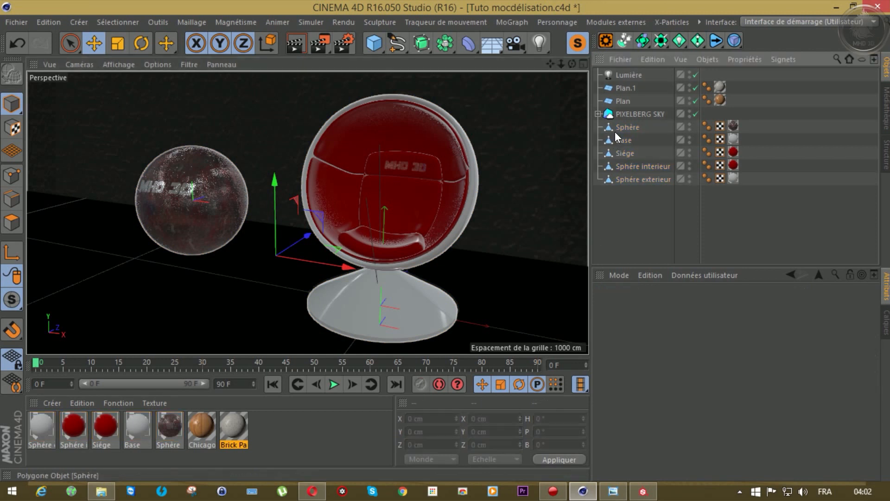
pyautogui.click(617, 128)
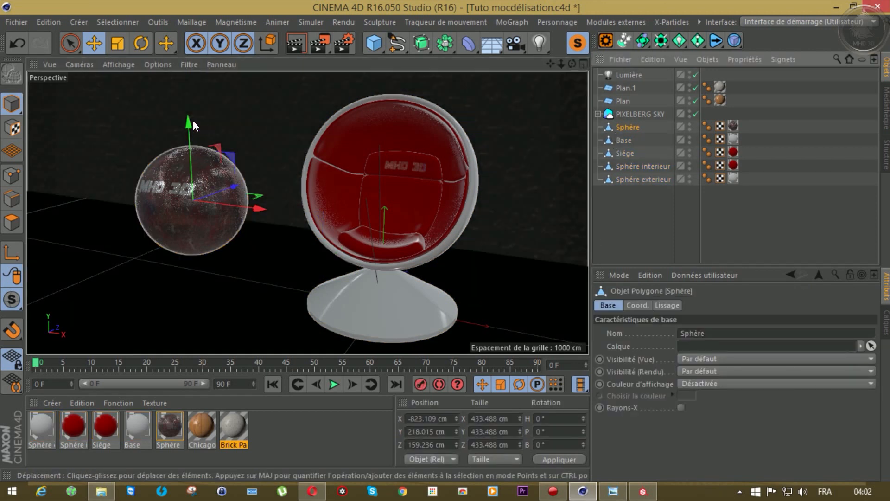
pyautogui.moveTo(188, 120); pyautogui.dragTo(191, 127)
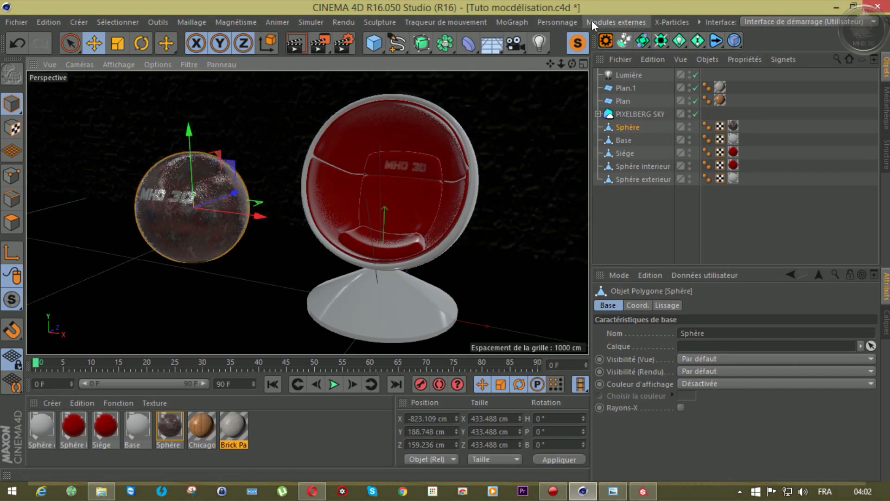
pyautogui.click(593, 22)
pyautogui.click(621, 133)
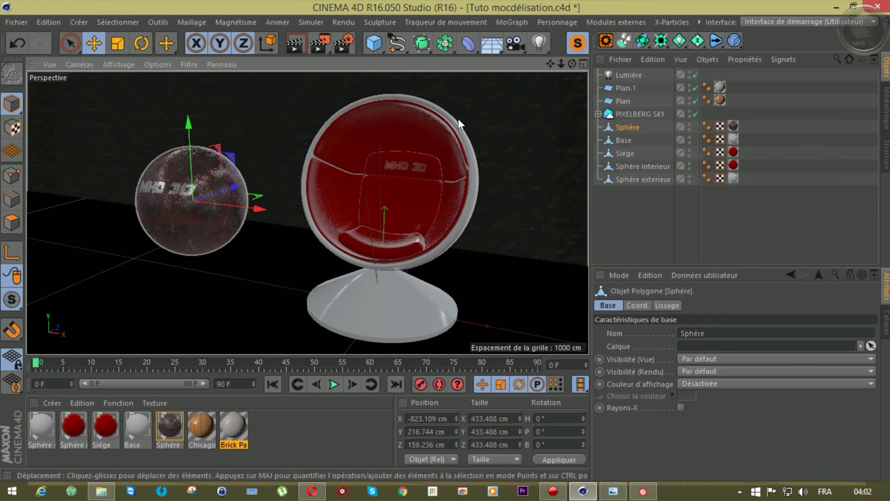
pyautogui.click(320, 40)
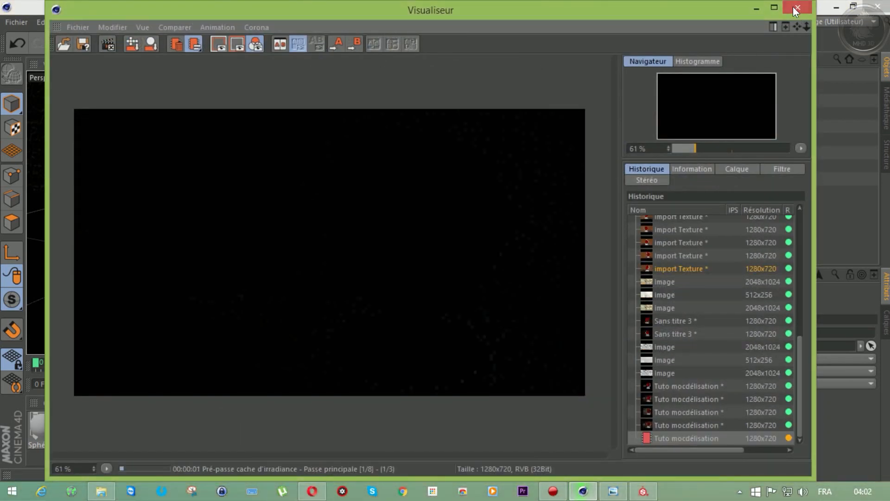
pyautogui.click(796, 7)
pyautogui.click(476, 295)
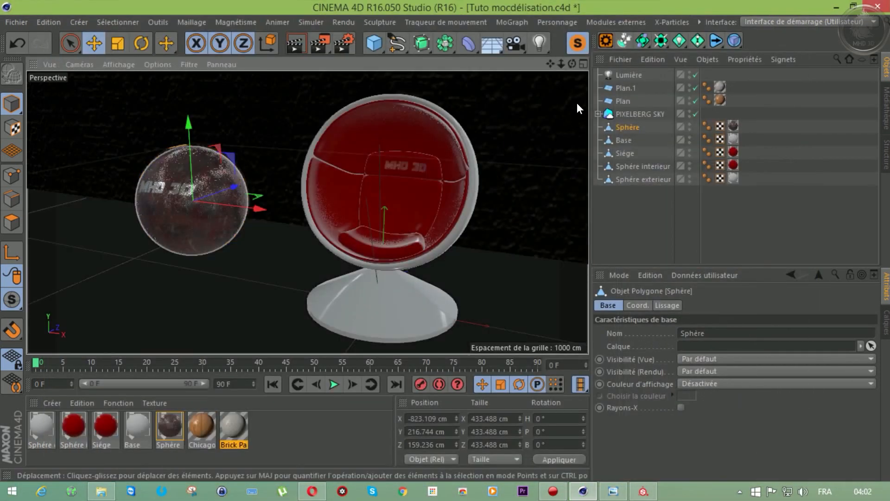
# - Render the scene from an angle facing the sphere's MHD 3D logo and close the finished image
pyautogui.moveTo(573, 64); pyautogui.dragTo(624, 58)
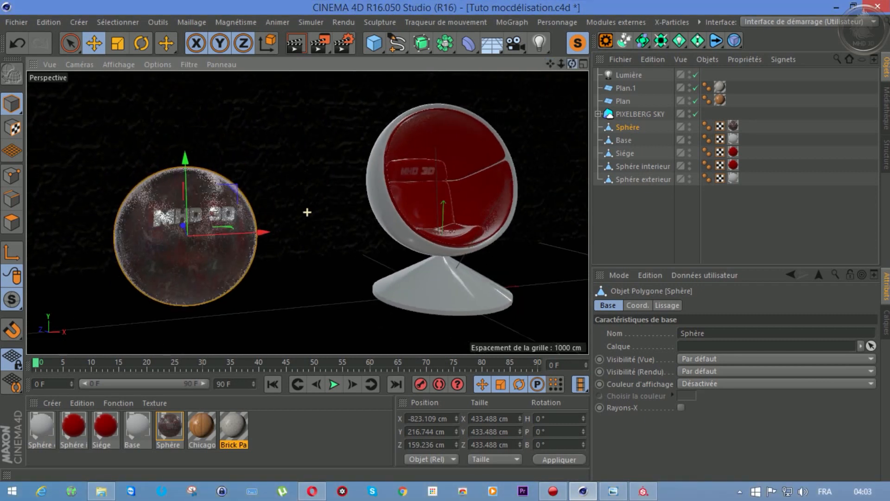
pyautogui.click(321, 42)
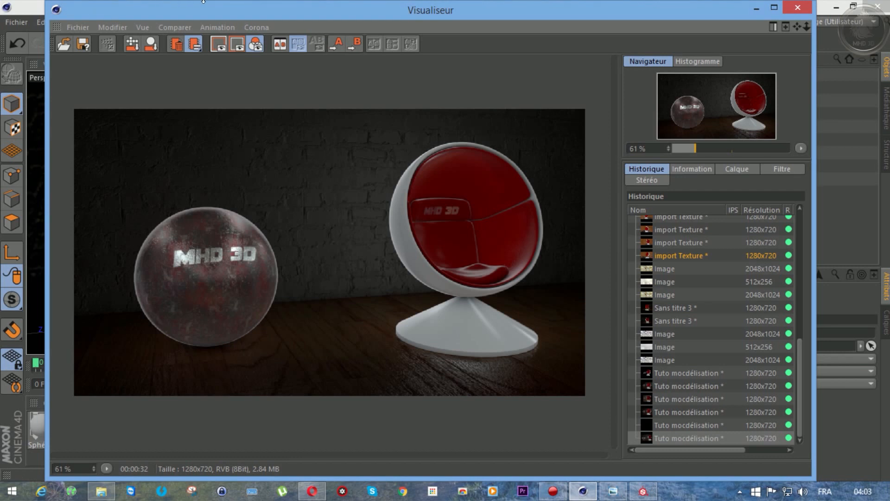
pyautogui.click(798, 7)
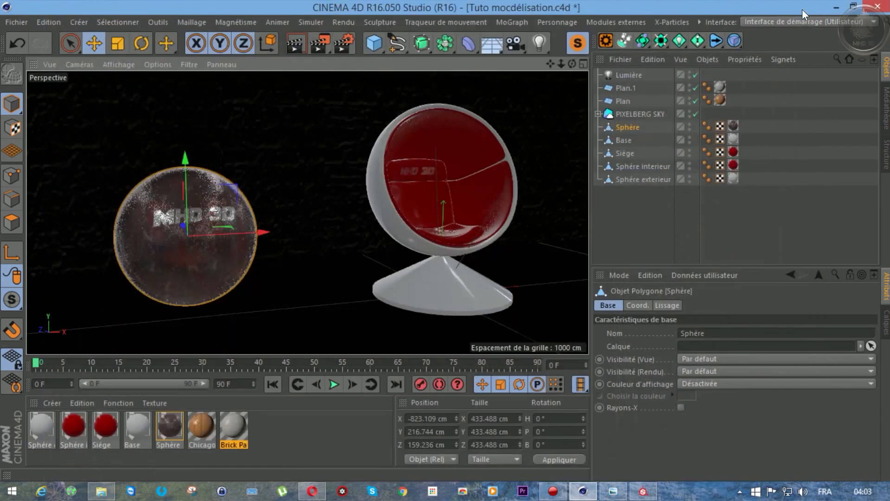
# - Open the file selection for the input map in the PIXELBERG SKY object's Sky Creation settings
pyautogui.click(638, 114)
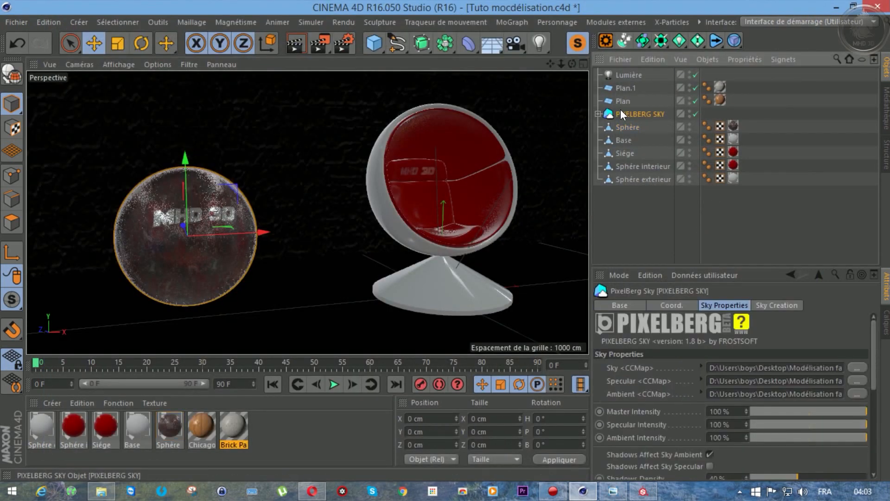
pyautogui.scroll(-5, 865, 352)
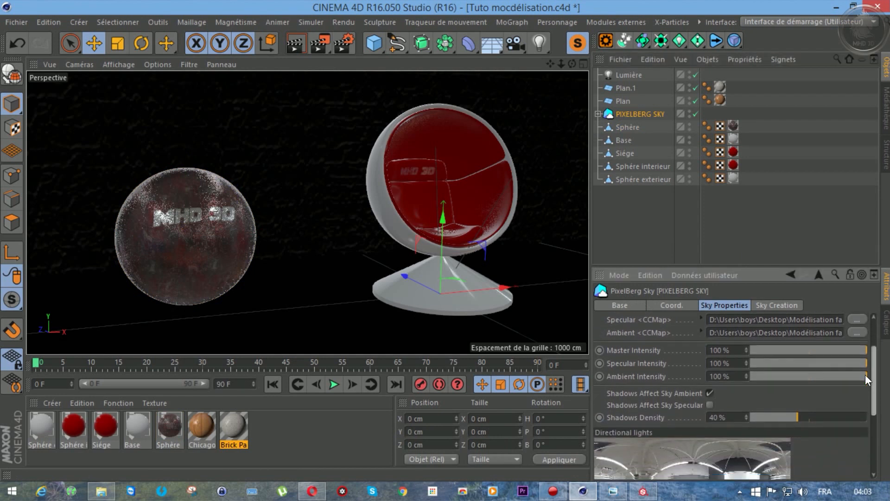
pyautogui.click(753, 306)
pyautogui.scroll(5, 859, 364)
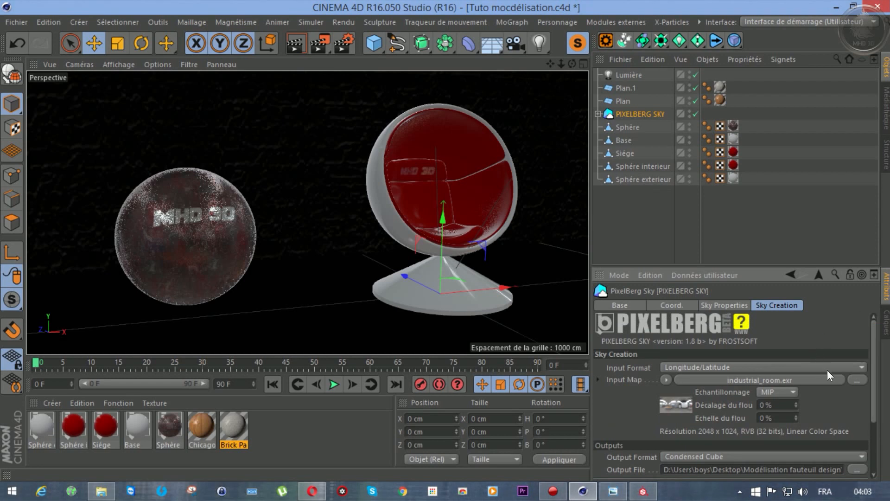
pyautogui.click(857, 379)
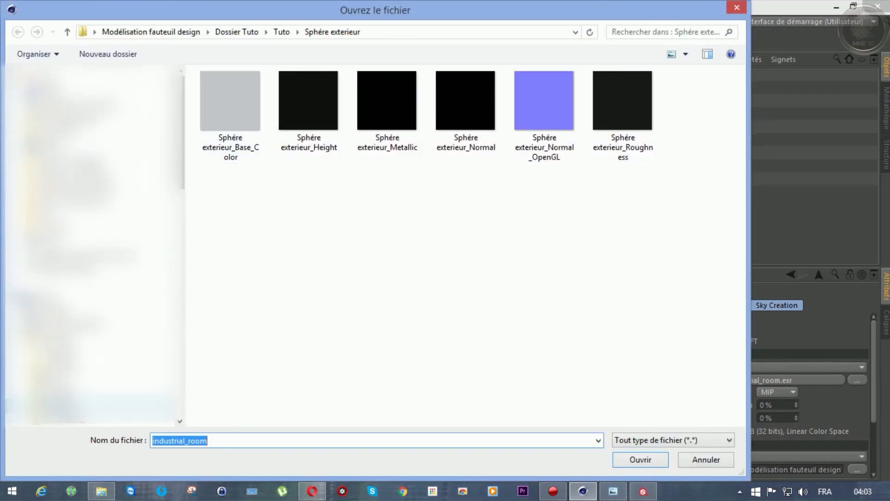
# - Browse to the environments folder under Substance Painter old > shelf > allegorithmic for the sky's input map
pyautogui.scroll(-1, 62, 421)
pyautogui.click(64, 423)
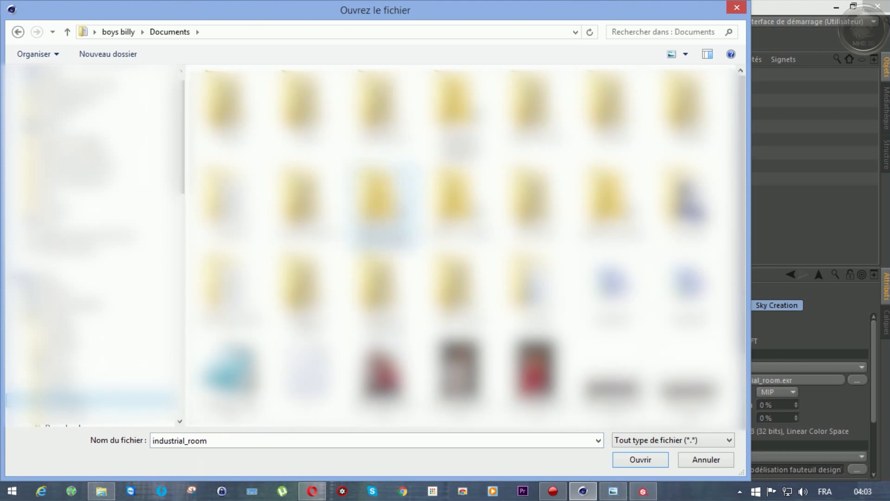
pyautogui.doubleClick(389, 297)
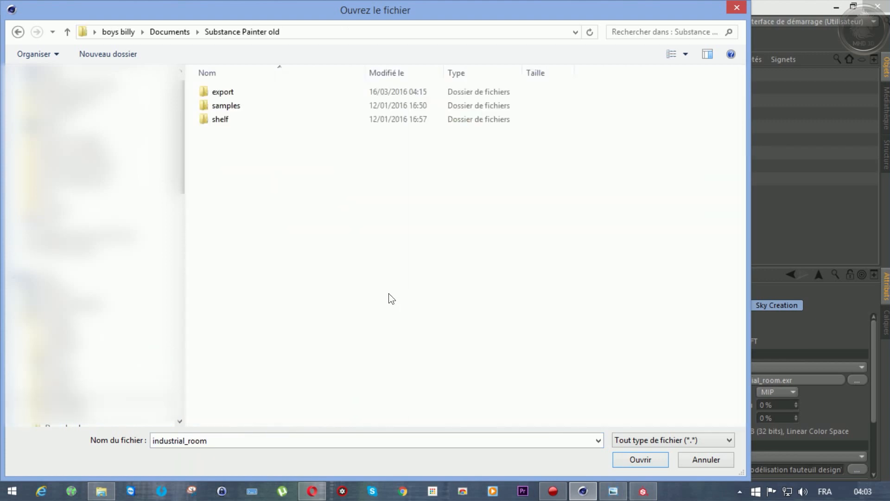
pyautogui.doubleClick(224, 119)
pyautogui.doubleClick(224, 92)
pyautogui.click(239, 132)
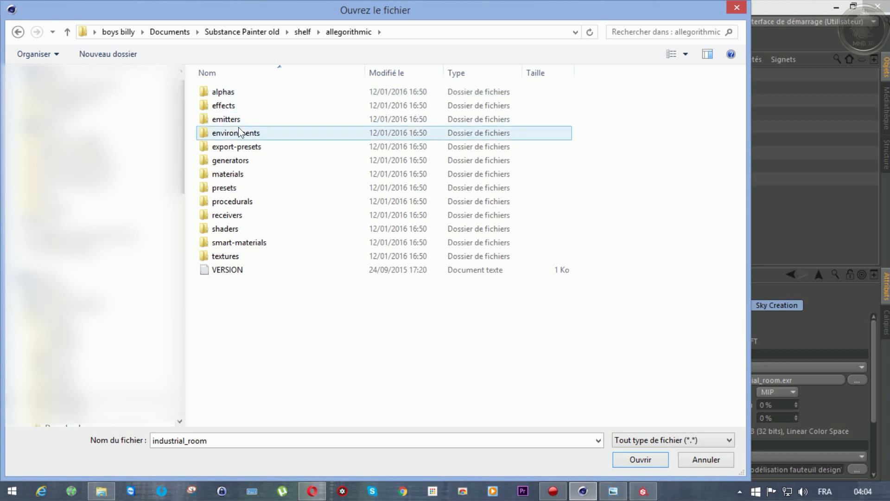
pyautogui.doubleClick(240, 132)
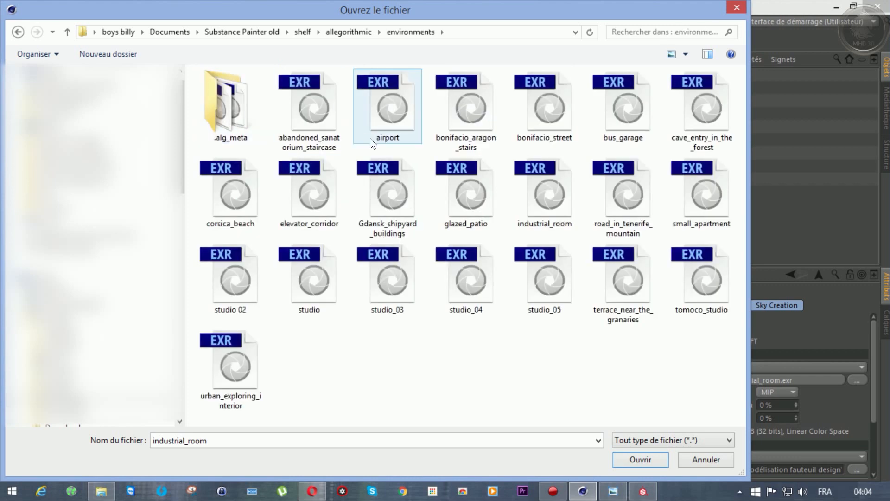
# - Load cave_entry_in_the_forest as the PIXELBERG SKY object's input map
pyautogui.click(550, 121)
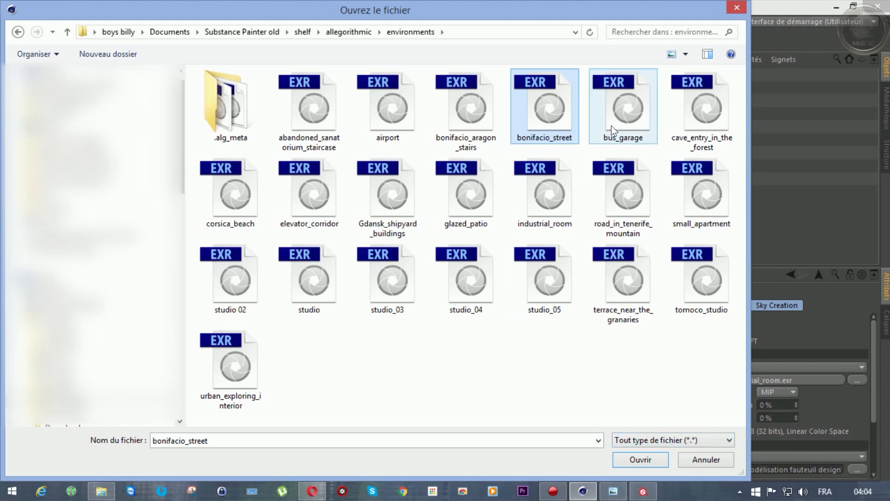
pyautogui.click(708, 124)
pyautogui.click(626, 458)
pyautogui.click(473, 295)
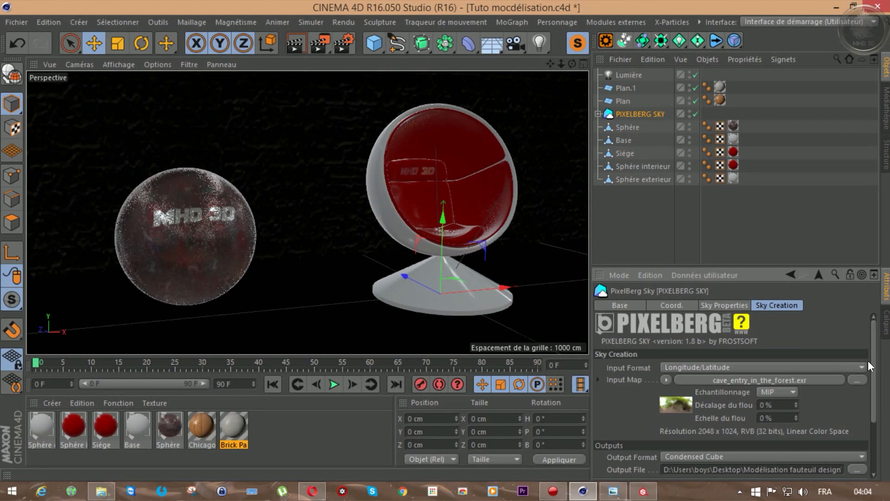
# - Run the sky conversion for the cave_entry_in_the_forest map and close the generated output images
pyautogui.moveTo(870, 361); pyautogui.dragTo(870, 412)
pyautogui.click(747, 472)
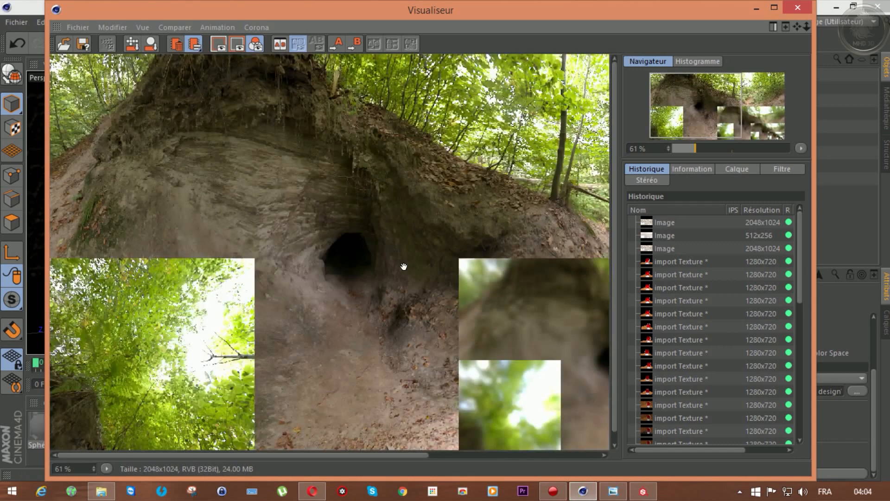
pyautogui.click(807, 7)
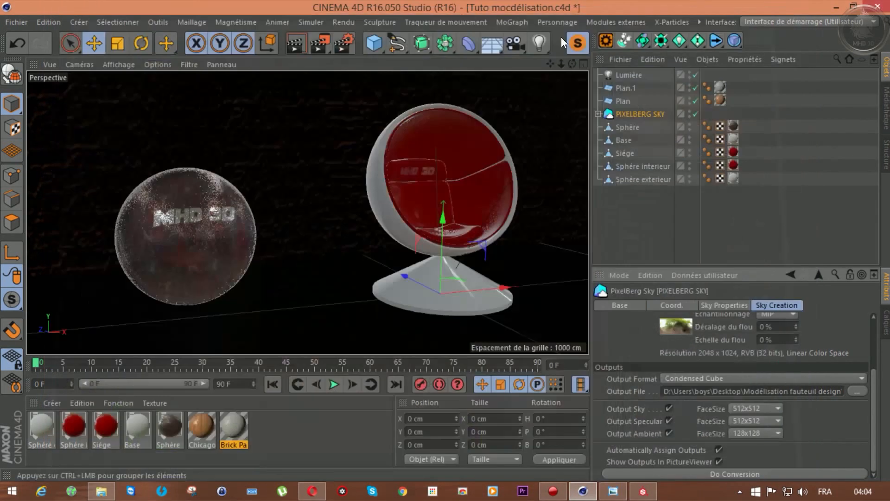
# - Render the scene with the forest cave sky, close the finished image and save the project
pyautogui.click(315, 44)
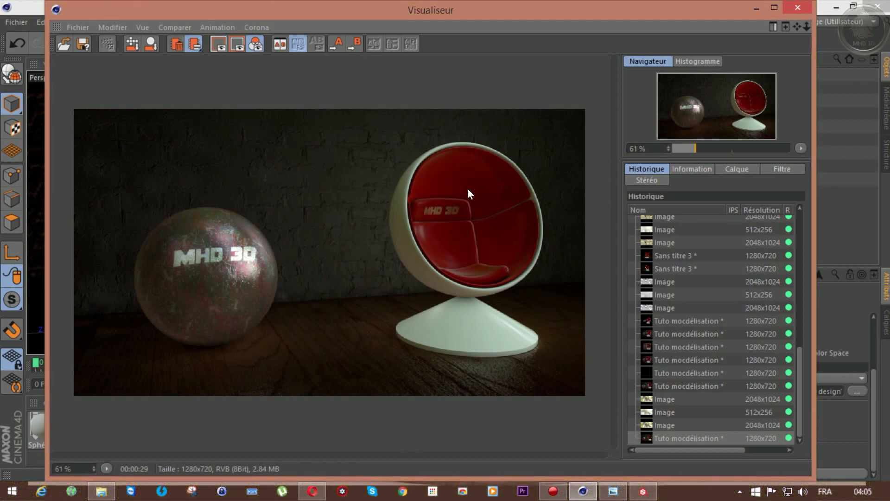
pyautogui.click(792, 9)
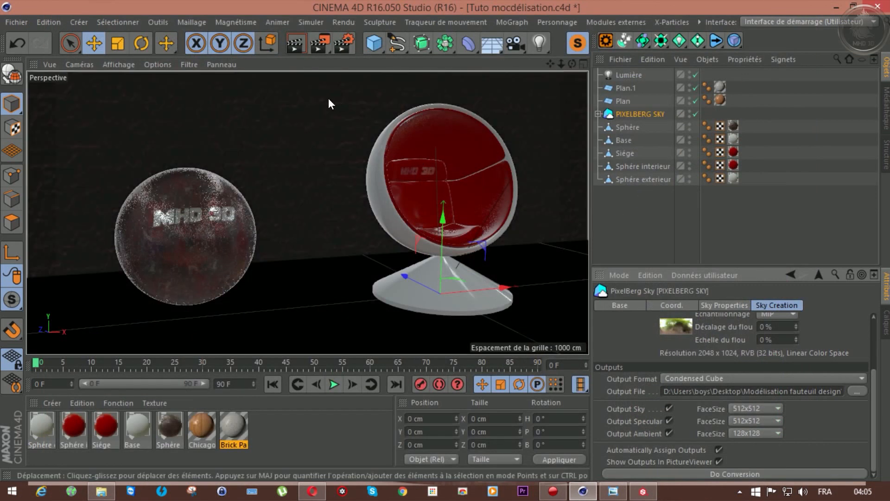
pyautogui.click(17, 23)
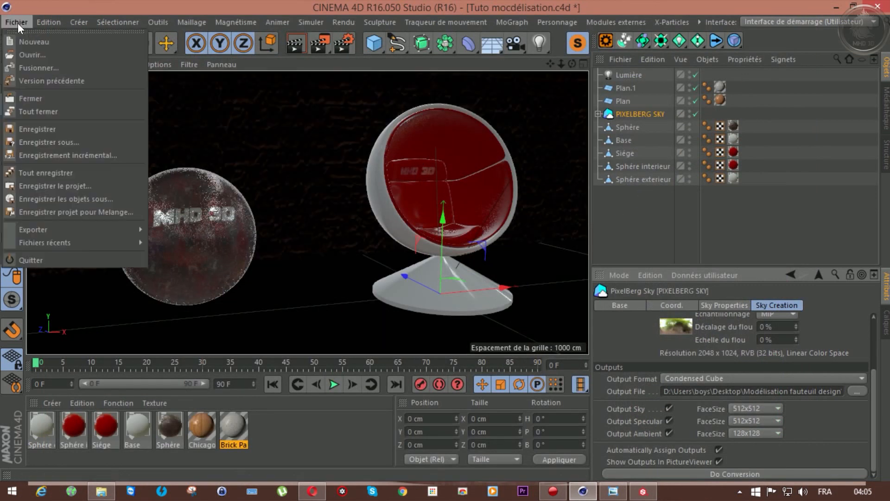
pyautogui.click(38, 130)
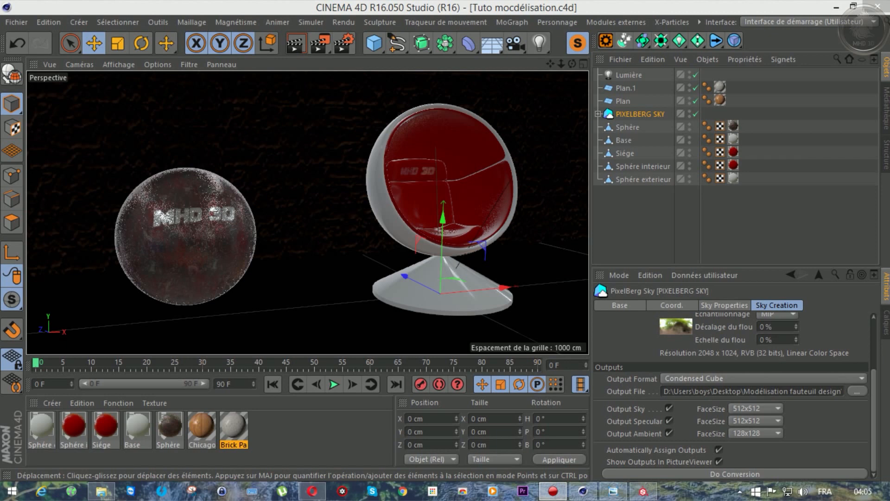
# - Minimize Cinema 4D and Substance Painter and show the Mes Modélisations folder maximized at the Plaque images
pyautogui.click(829, 11)
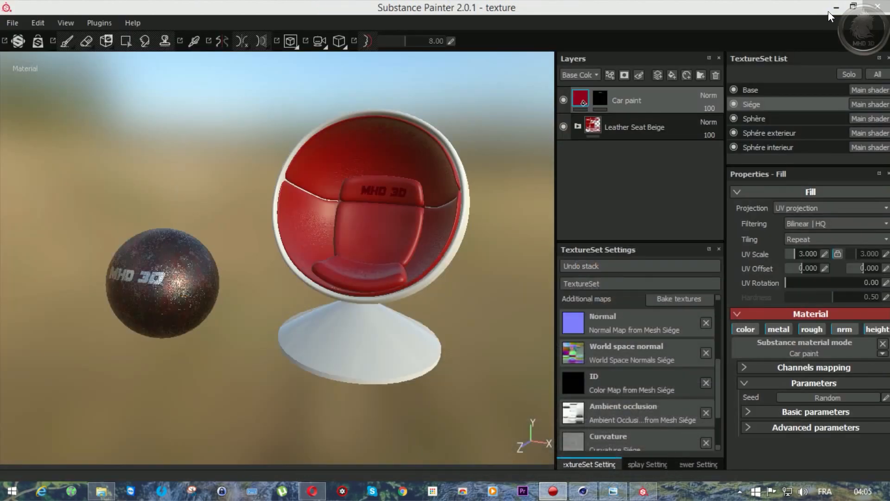
pyautogui.click(829, 8)
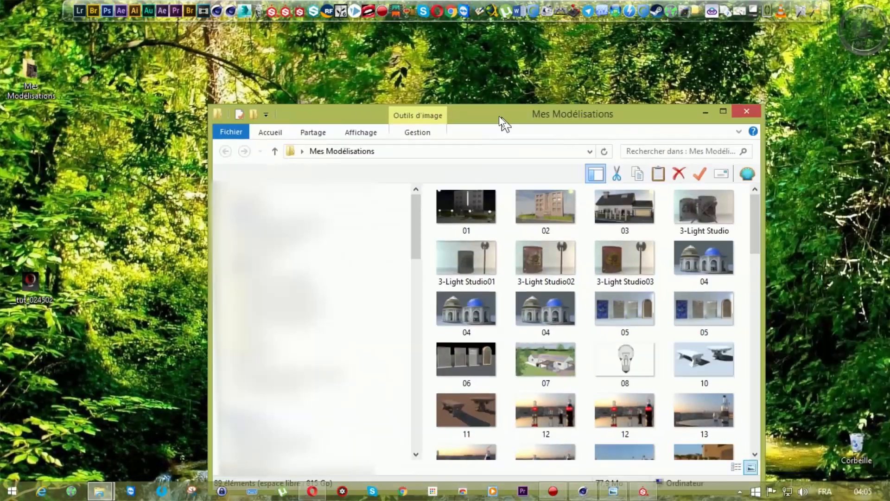
pyautogui.moveTo(498, 115); pyautogui.dragTo(460, 87)
pyautogui.doubleClick(460, 87)
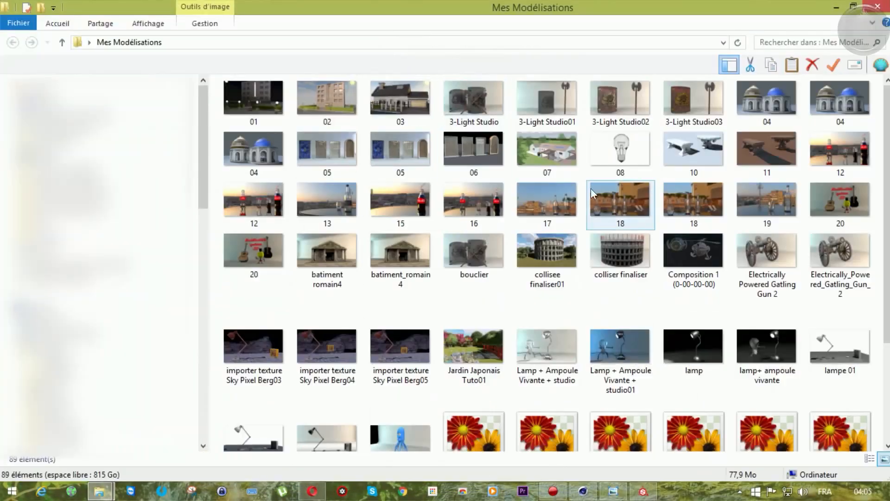
pyautogui.moveTo(884, 199); pyautogui.dragTo(885, 358)
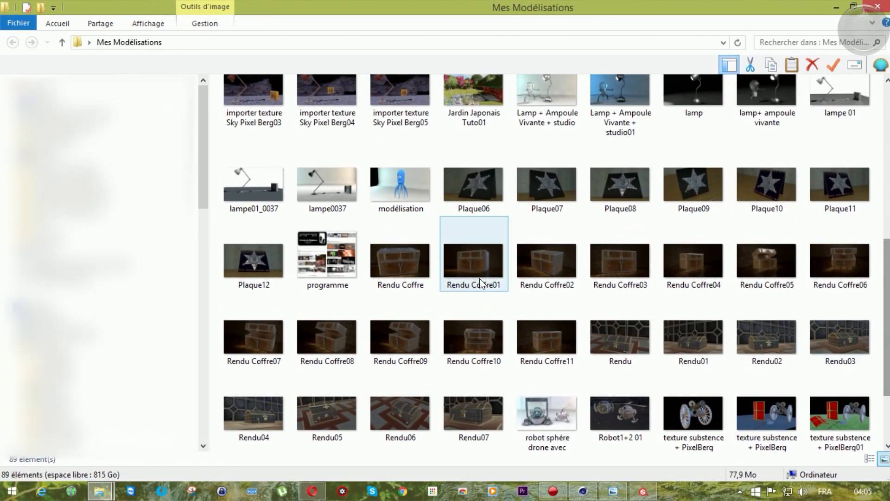
# - View the star badge renders from Plaque06 to Plaque12 in the Windows photo viewer
pyautogui.doubleClick(455, 188)
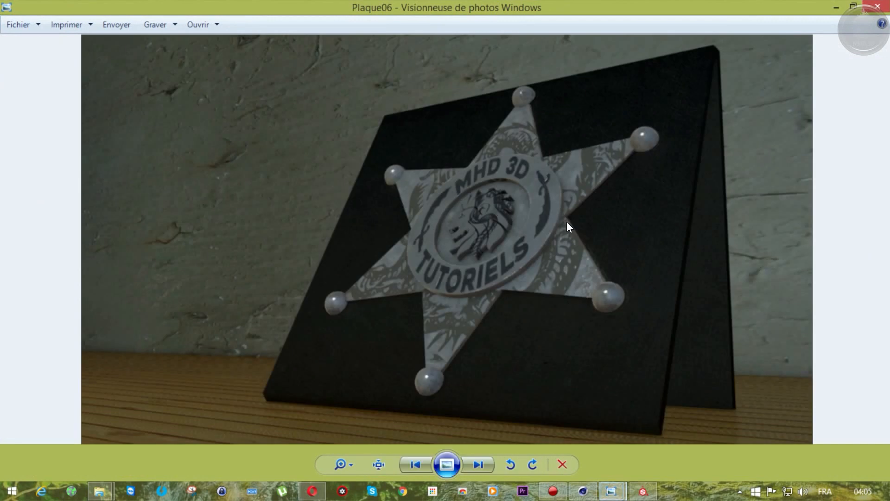
pyautogui.click(479, 464)
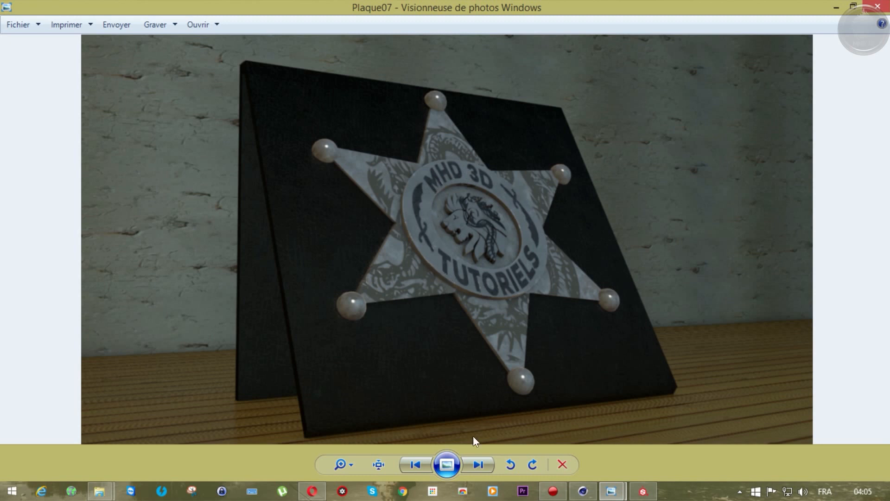
pyautogui.click(477, 467)
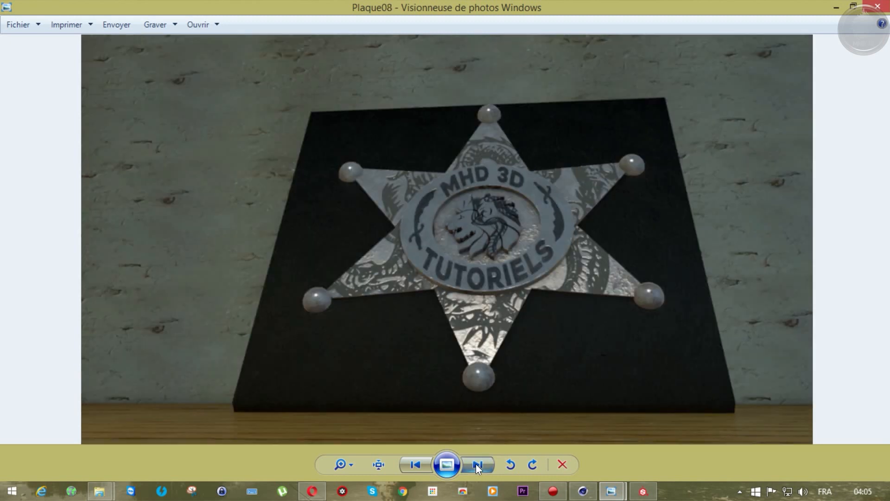
pyautogui.click(478, 465)
pyautogui.click(477, 465)
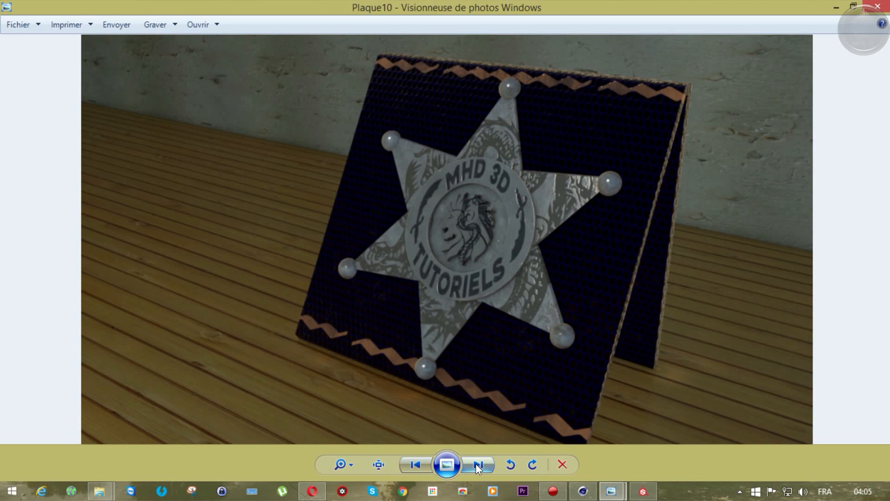
pyautogui.click(478, 465)
pyautogui.click(477, 465)
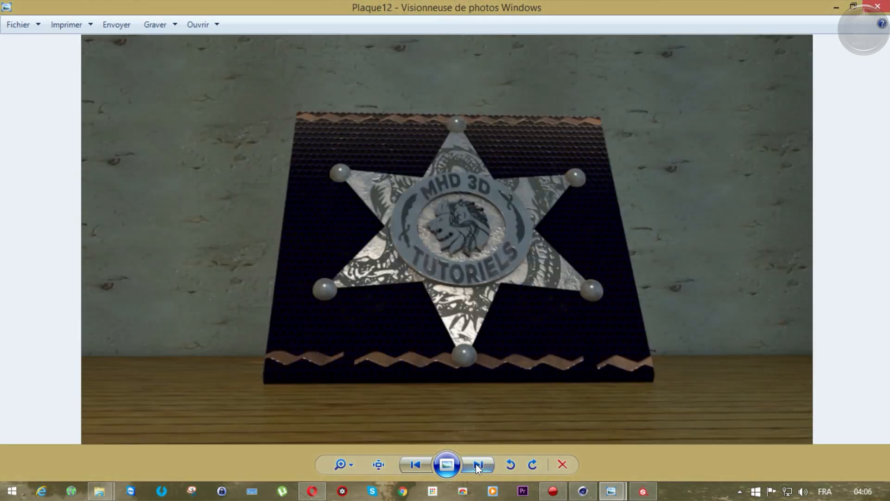
# - Browse through the skull chest renders from Rendu Coffre to Rendu Coffre11
pyautogui.click(478, 465)
pyautogui.click(476, 464)
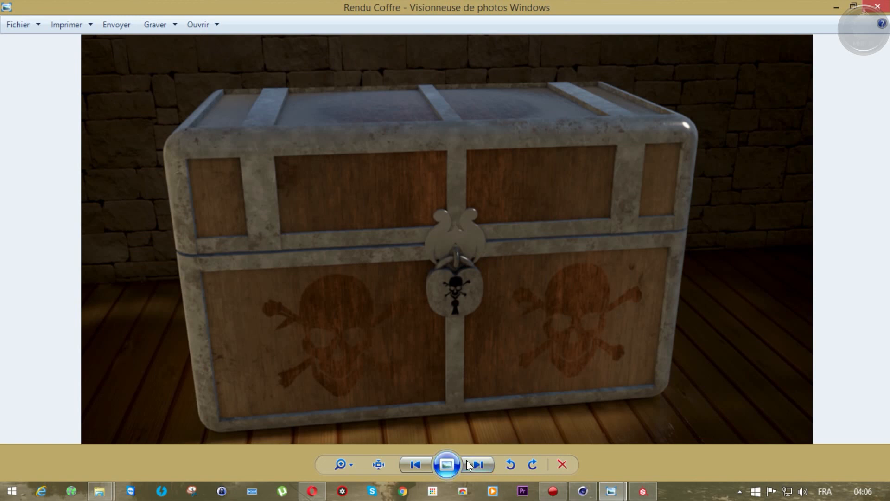
pyautogui.click(466, 460)
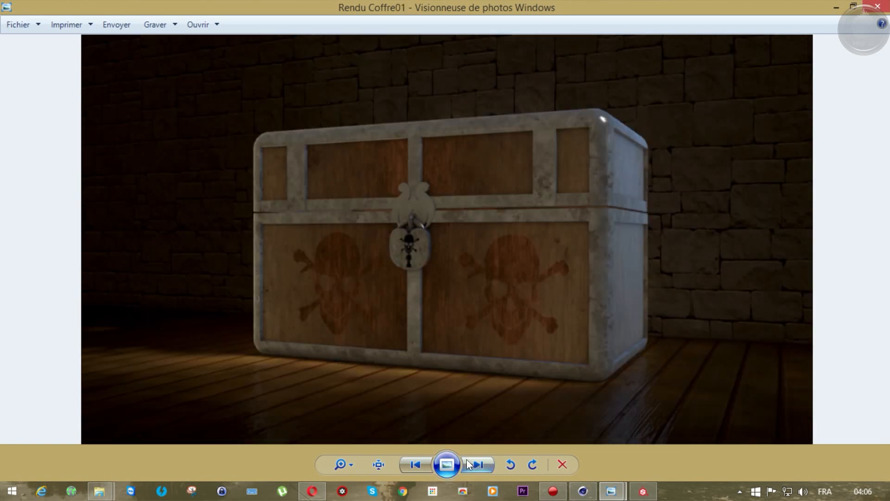
pyautogui.click(466, 459)
pyautogui.click(467, 459)
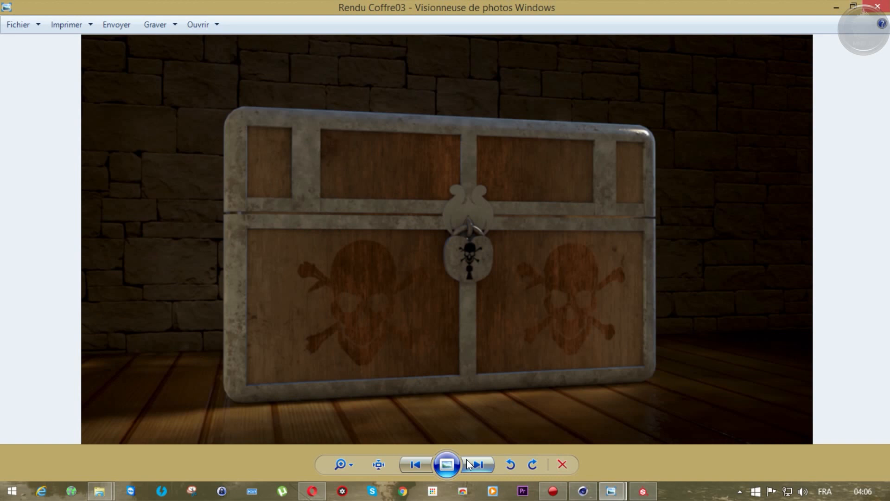
pyautogui.click(466, 459)
pyautogui.click(466, 459)
pyautogui.click(467, 459)
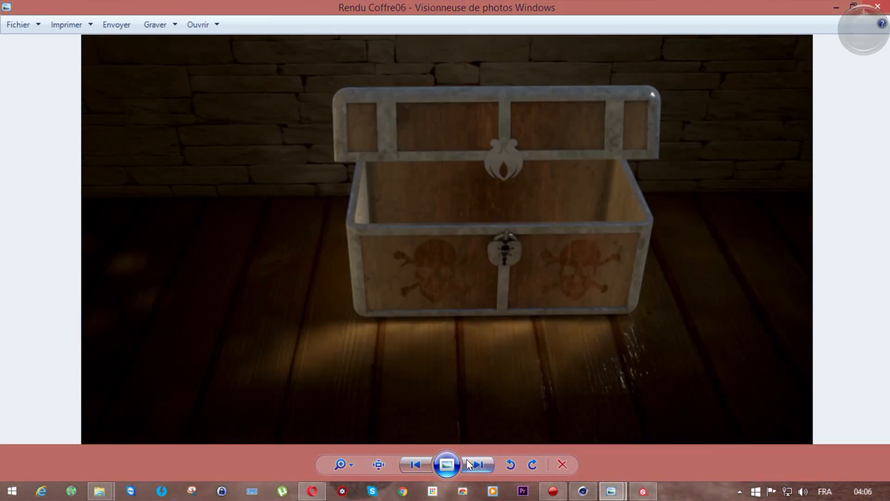
pyautogui.click(466, 459)
pyautogui.click(466, 459)
pyautogui.click(466, 459)
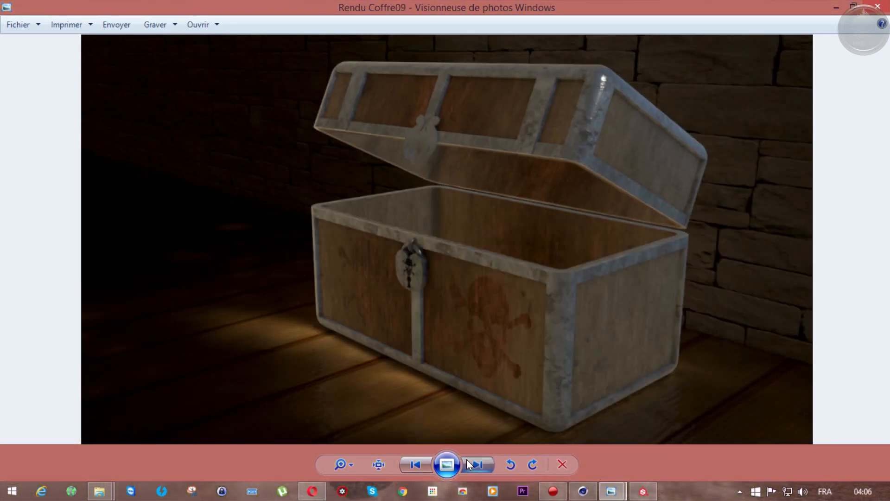
pyautogui.click(467, 459)
pyautogui.click(466, 459)
# - Browse through the treasure chest with padlock renders from Rendu to Rendu07
pyautogui.click(466, 459)
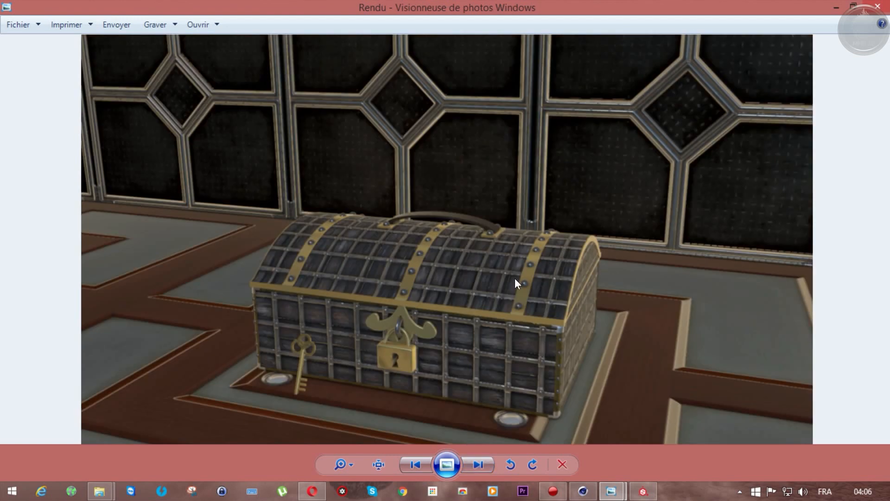
pyautogui.click(484, 465)
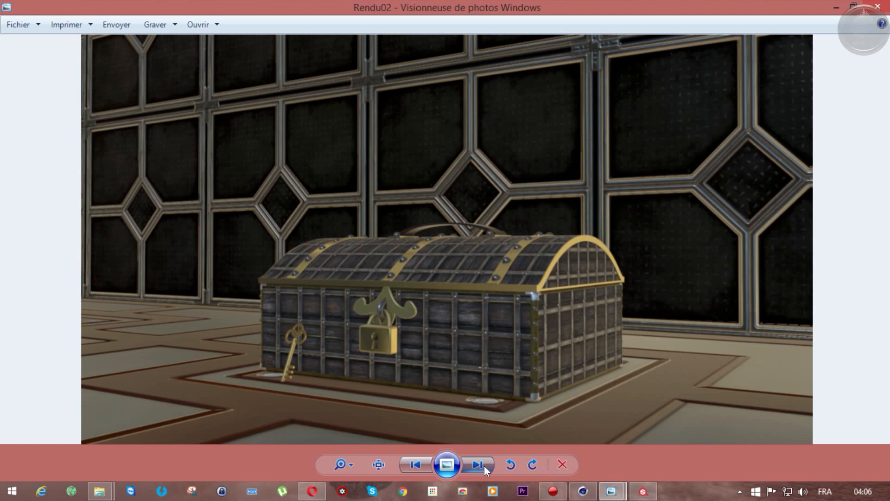
pyautogui.click(484, 466)
pyautogui.click(484, 466)
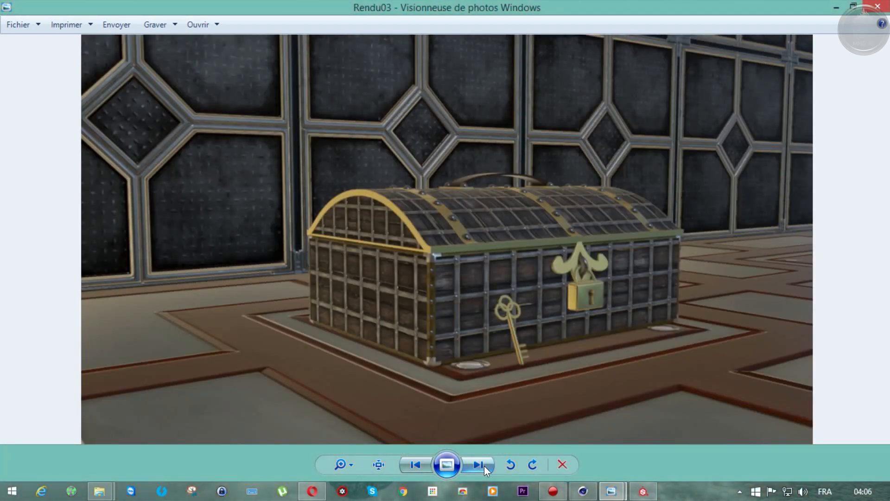
pyautogui.click(484, 465)
pyautogui.click(484, 465)
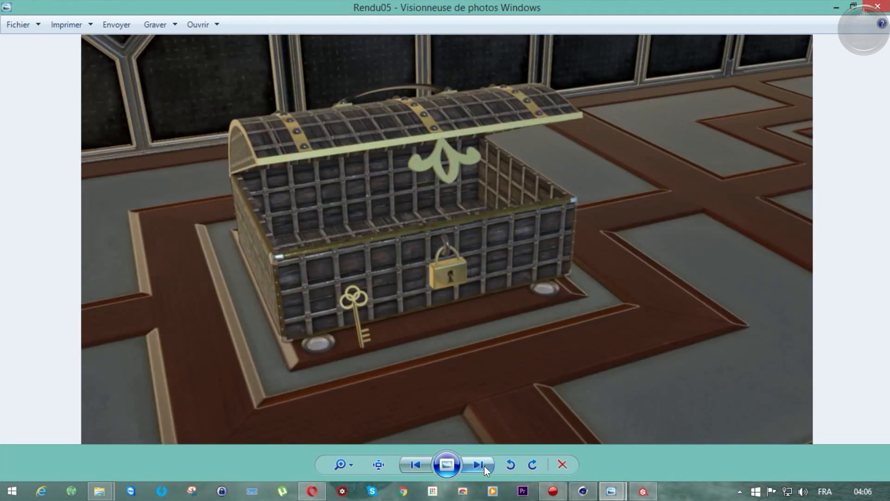
pyautogui.click(484, 465)
pyautogui.click(484, 465)
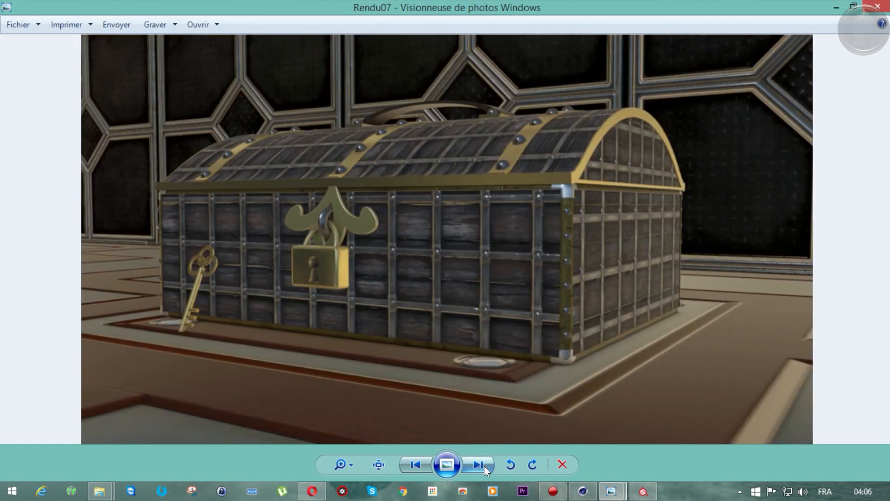
# - View the robot sphère drone render with its charging station, close it and open the Robot1+2 01 render
pyautogui.click(484, 466)
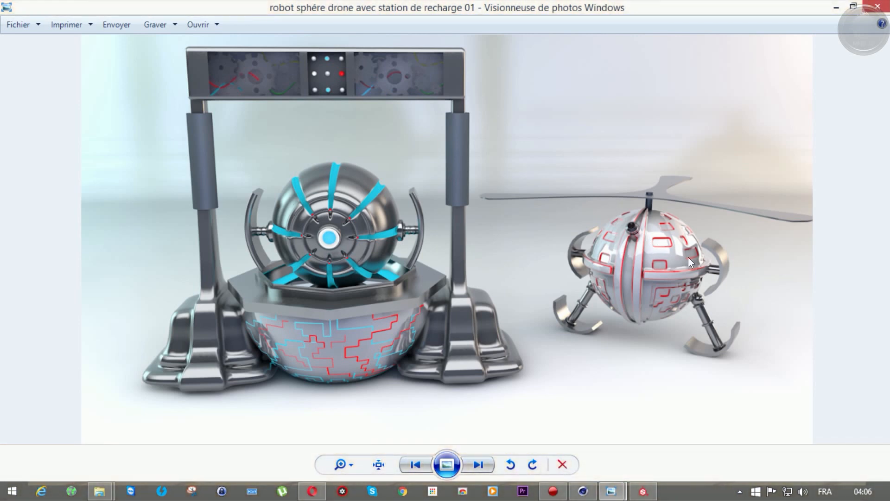
pyautogui.click(875, 6)
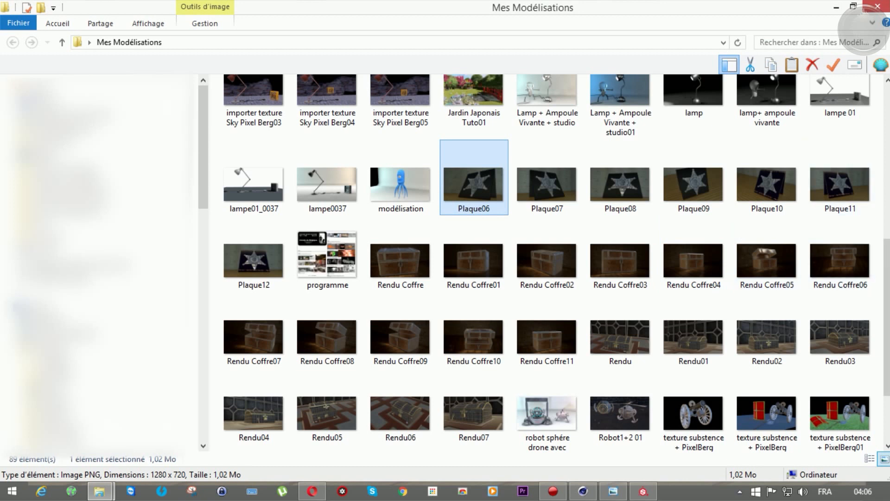
pyautogui.scroll(-2, 886, 283)
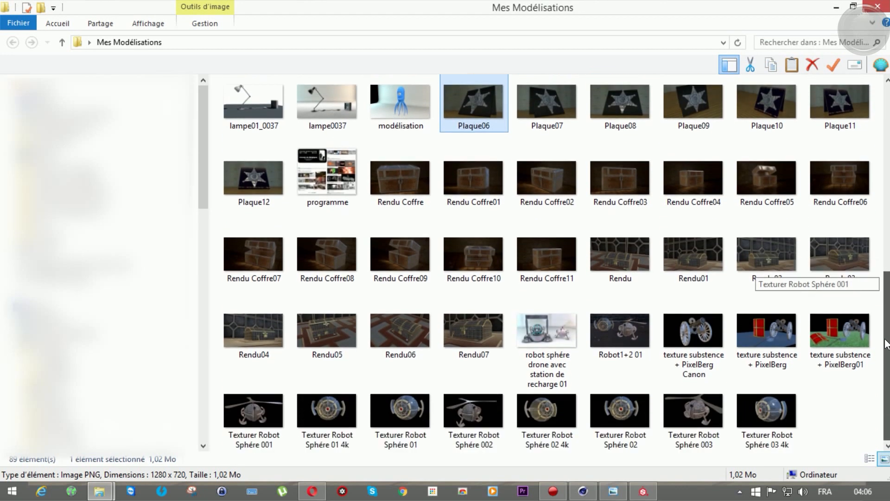
pyautogui.doubleClick(613, 327)
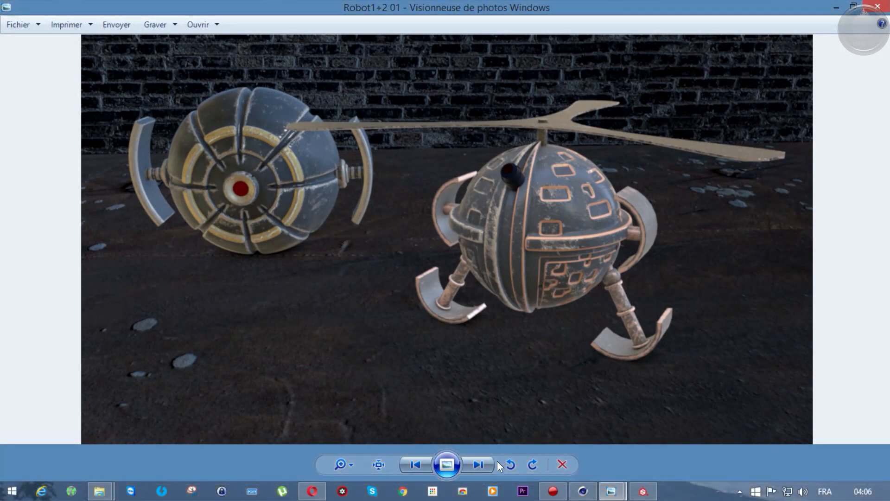
# - View the cannon and shield renders from texture substence + PixelBerg Canon to texture substence + PixelBerg01
pyautogui.click(485, 462)
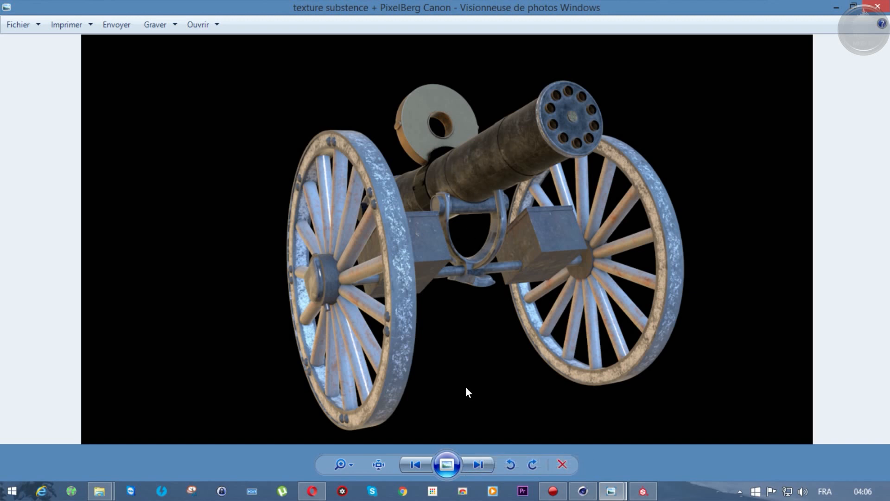
pyautogui.click(469, 465)
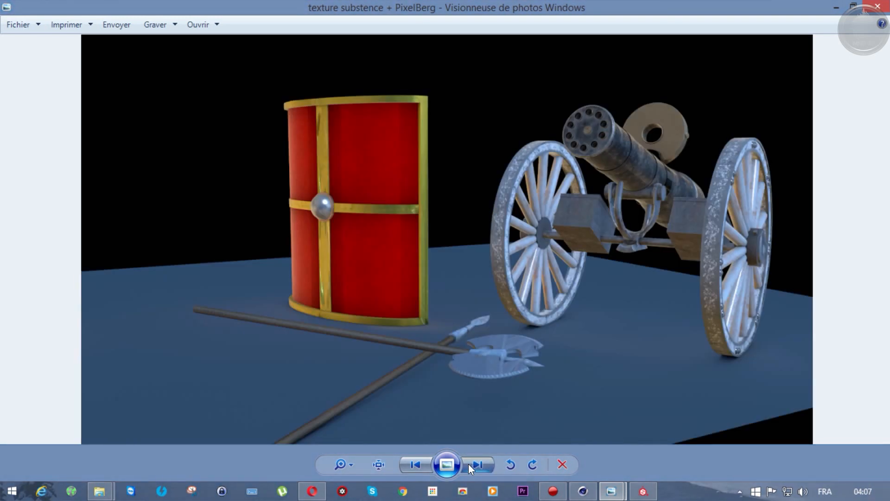
pyautogui.click(468, 464)
# - Browse through the Texturer Robot Sphére renders from 001 to 03 4k, continuing to the night building render 01
pyautogui.click(468, 464)
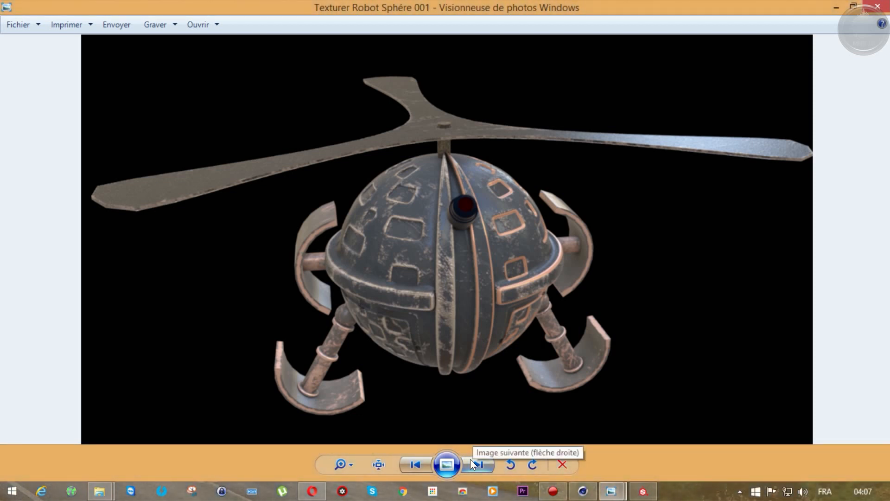
pyautogui.click(470, 459)
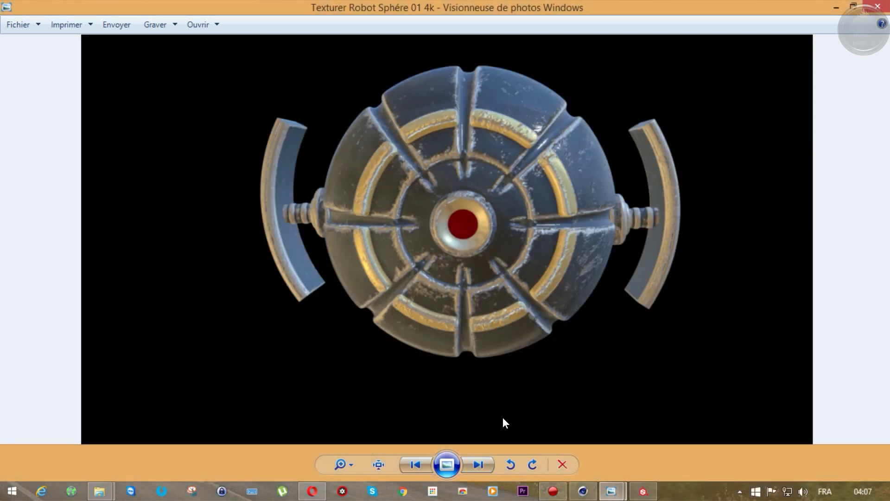
pyautogui.click(480, 463)
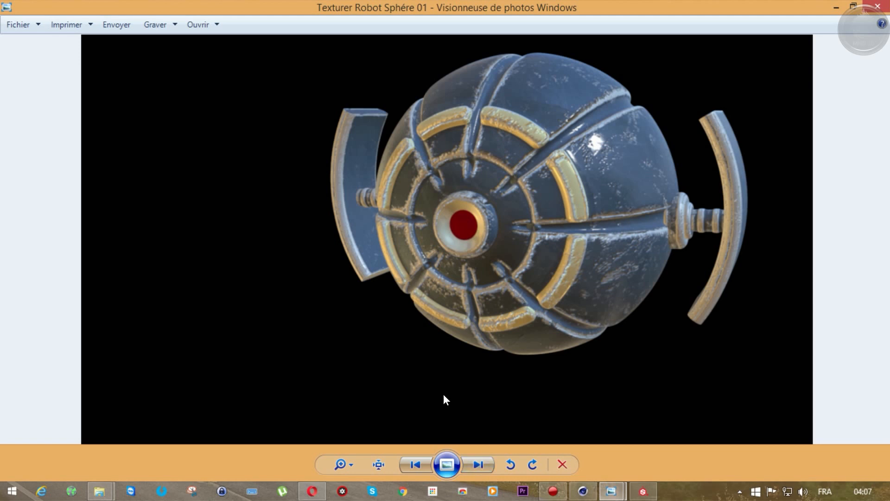
pyautogui.click(468, 466)
pyautogui.click(466, 466)
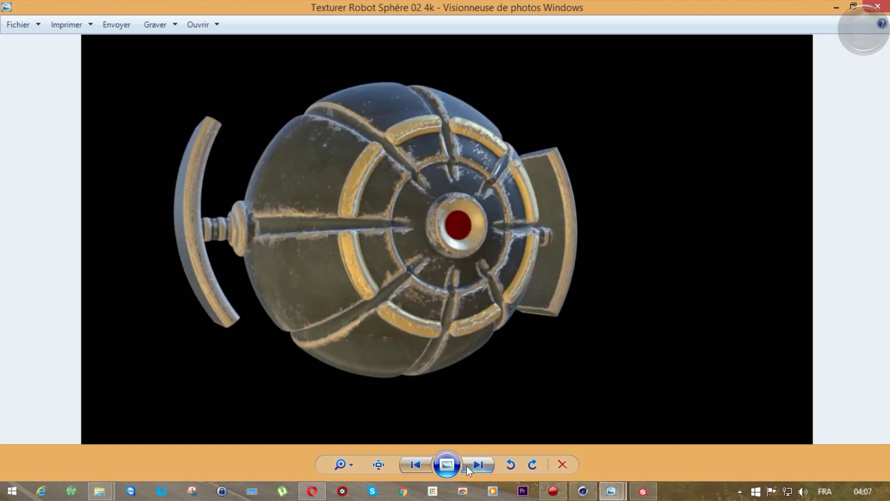
pyautogui.click(467, 466)
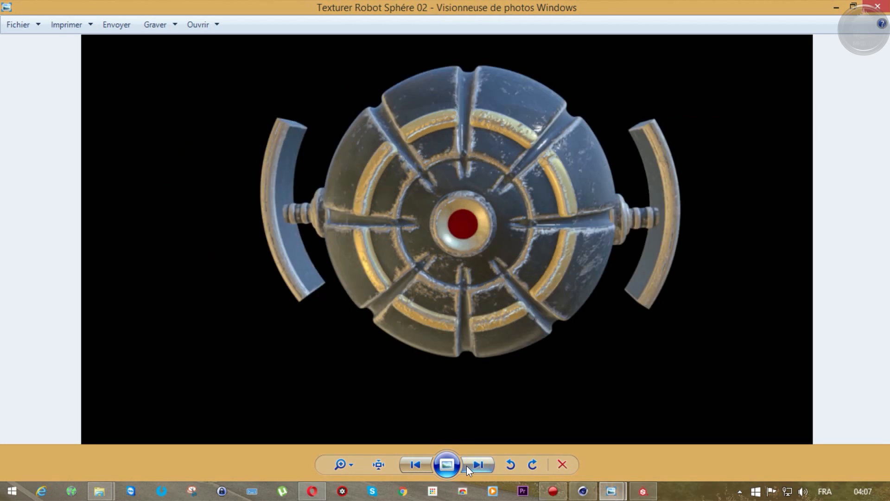
pyautogui.click(467, 466)
pyautogui.click(466, 466)
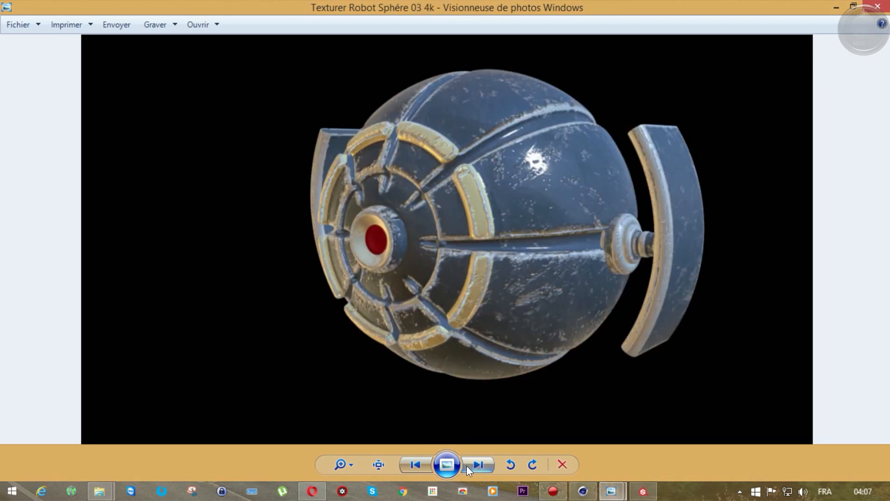
pyautogui.click(466, 465)
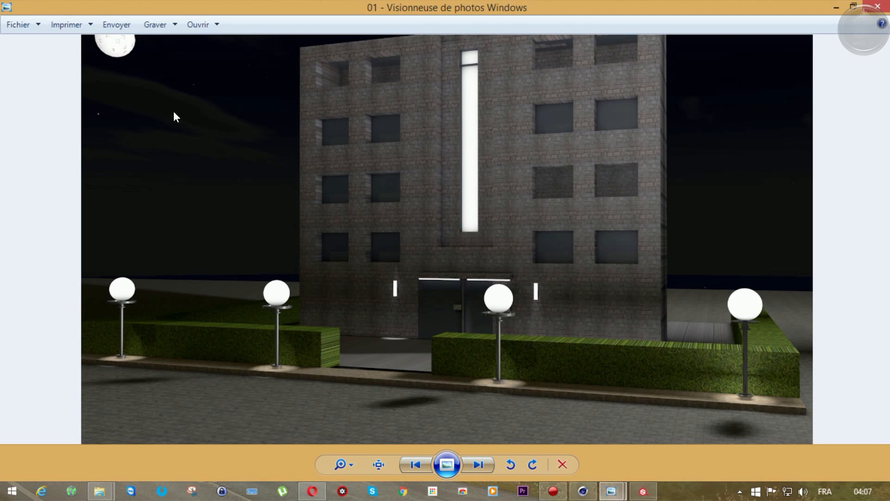
# - Close the photo viewer and minimize the Mes Modélisations folder to show the desktop
pyautogui.click(876, 6)
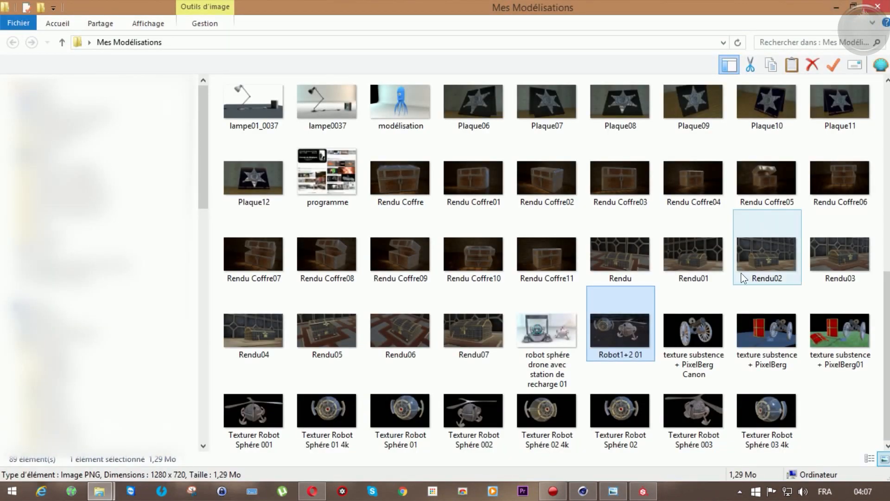
pyautogui.moveTo(886, 348); pyautogui.dragTo(886, 158)
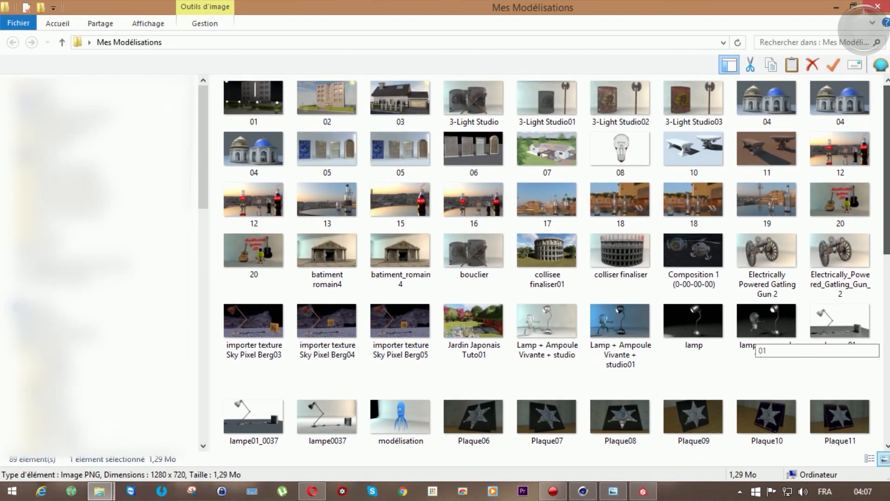
pyautogui.click(836, 8)
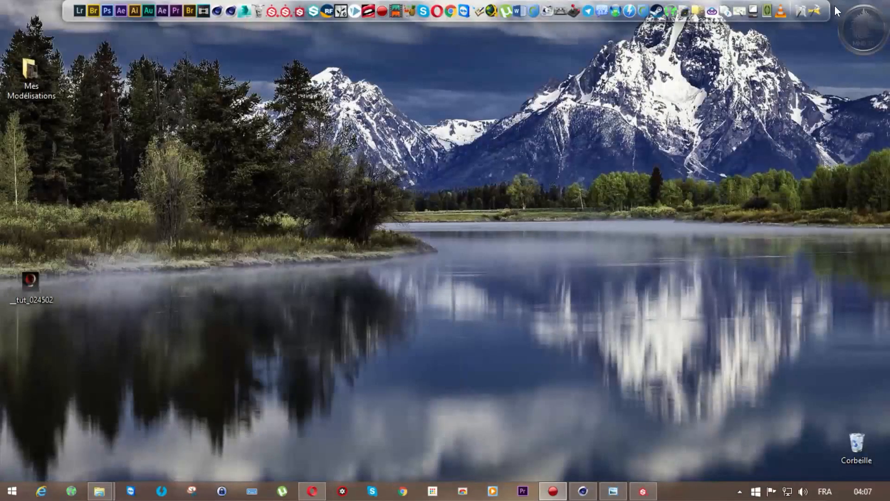